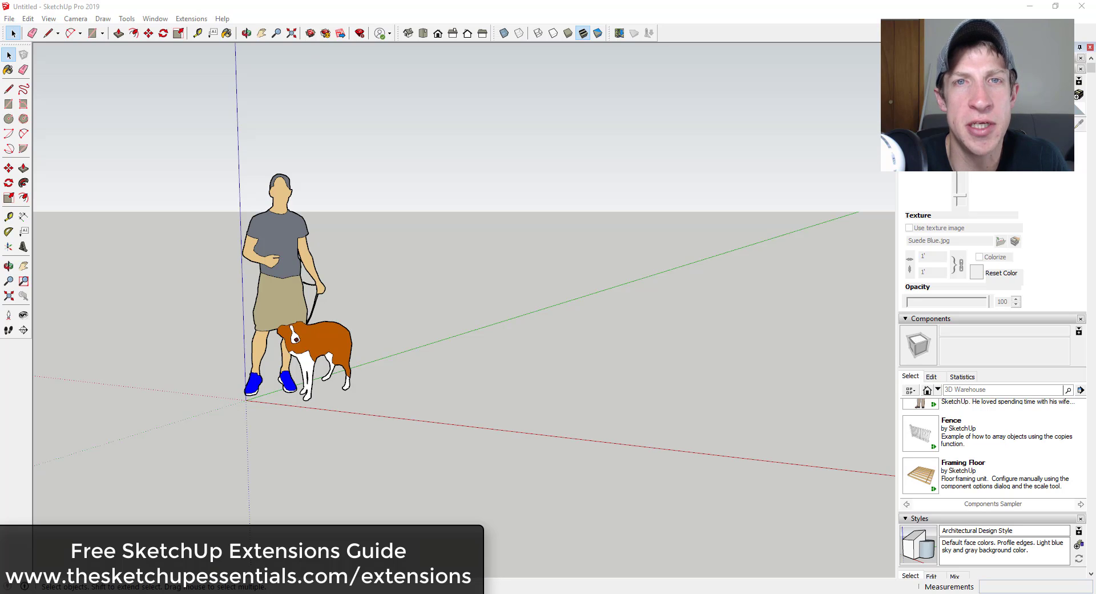
- Erase the default scale figure of the man with his dog from the model
{"action": "scroll", "coordinate": [469, 393], "scroll_direction": "down", "scroll_amount": 3}
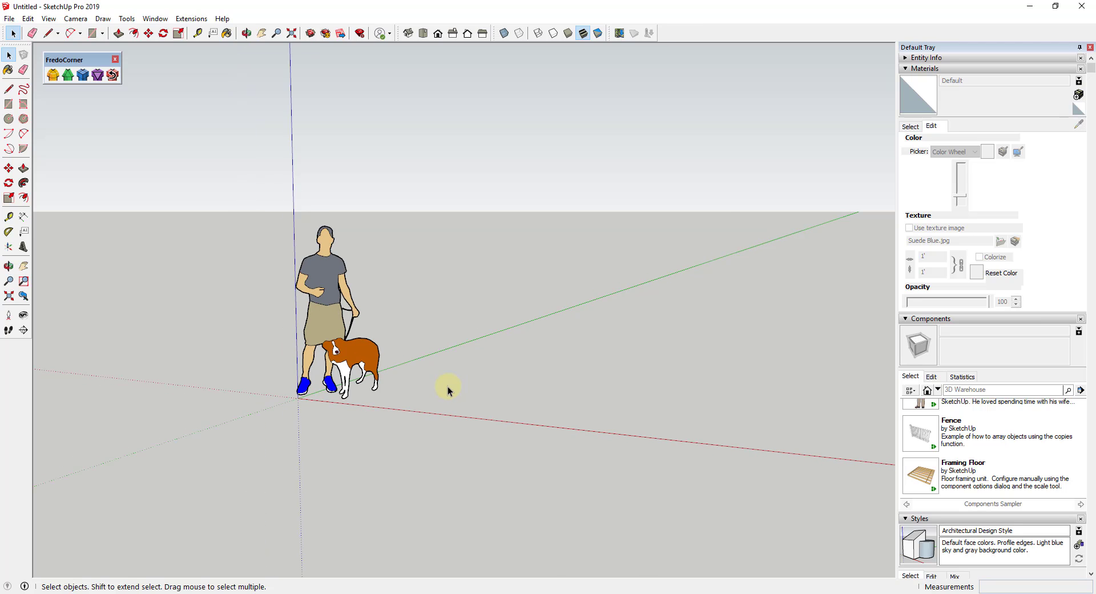
{"action": "middle_click_drag", "start_coordinate": [448, 386], "coordinate": [518, 424]}
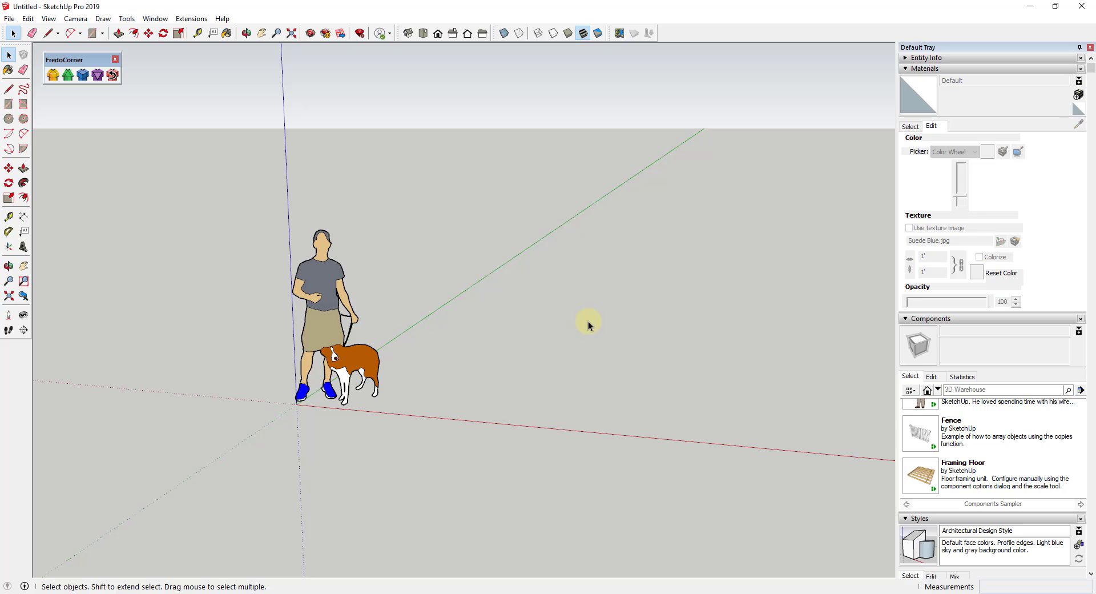
{"action": "key", "text": "e"}
{"action": "left_click_drag", "start_coordinate": [349, 262], "coordinate": [318, 335]}
{"action": "key", "text": "space"}
{"action": "middle_click_drag", "start_coordinate": [622, 389], "coordinate": [645, 394]}
{"action": "scroll", "coordinate": [645, 394], "scroll_direction": "down", "scroll_amount": 3}
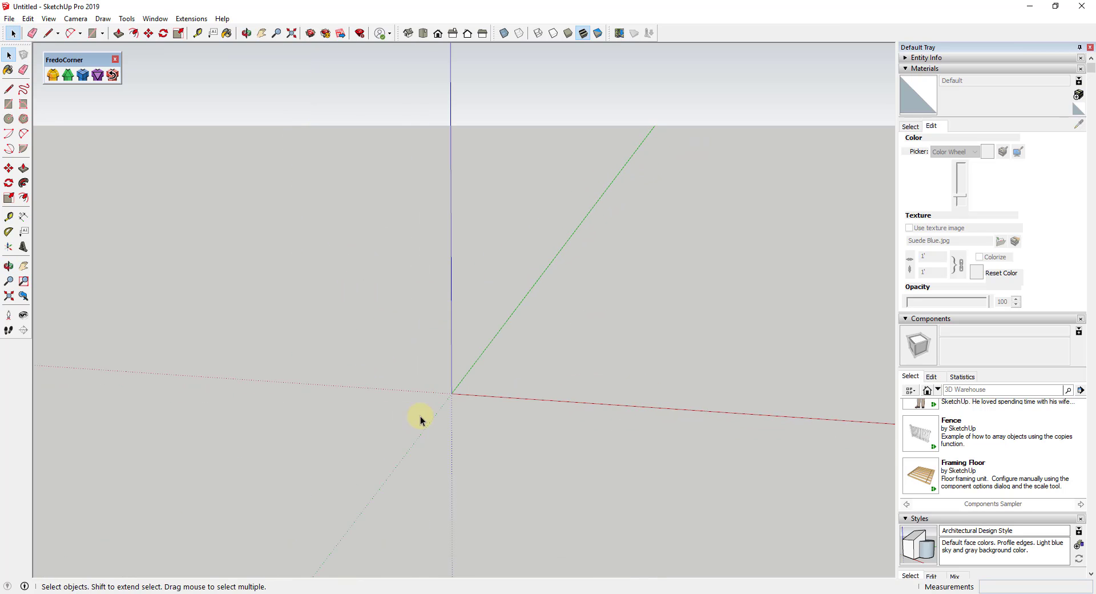
- Draw a circle with a 4' radius on the ground plane, centred on the origin
{"action": "key", "text": "c"}
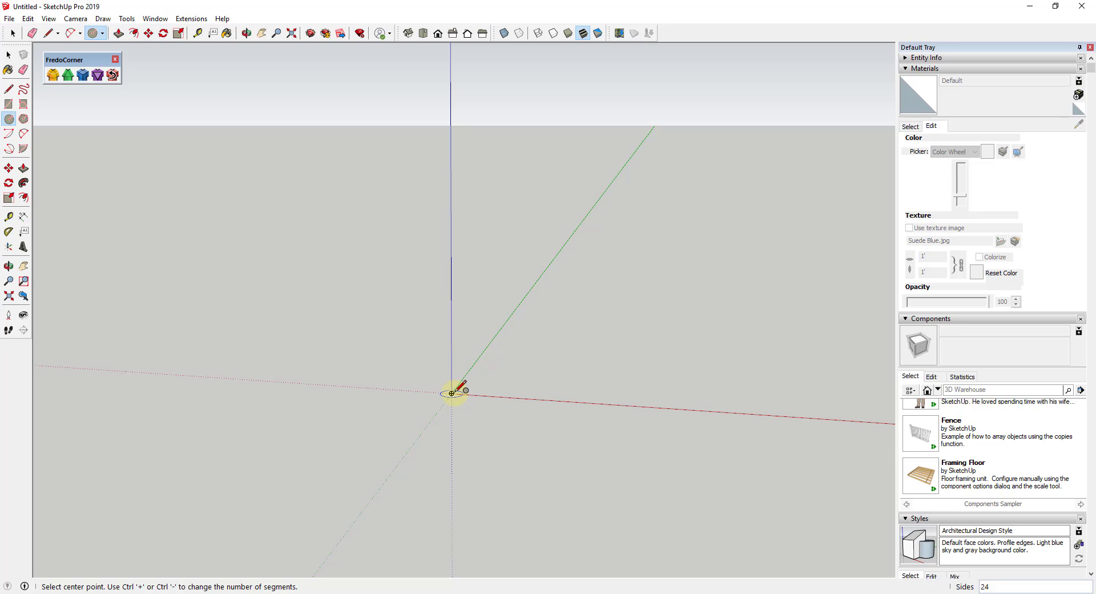
{"action": "left_click", "coordinate": [452, 393]}
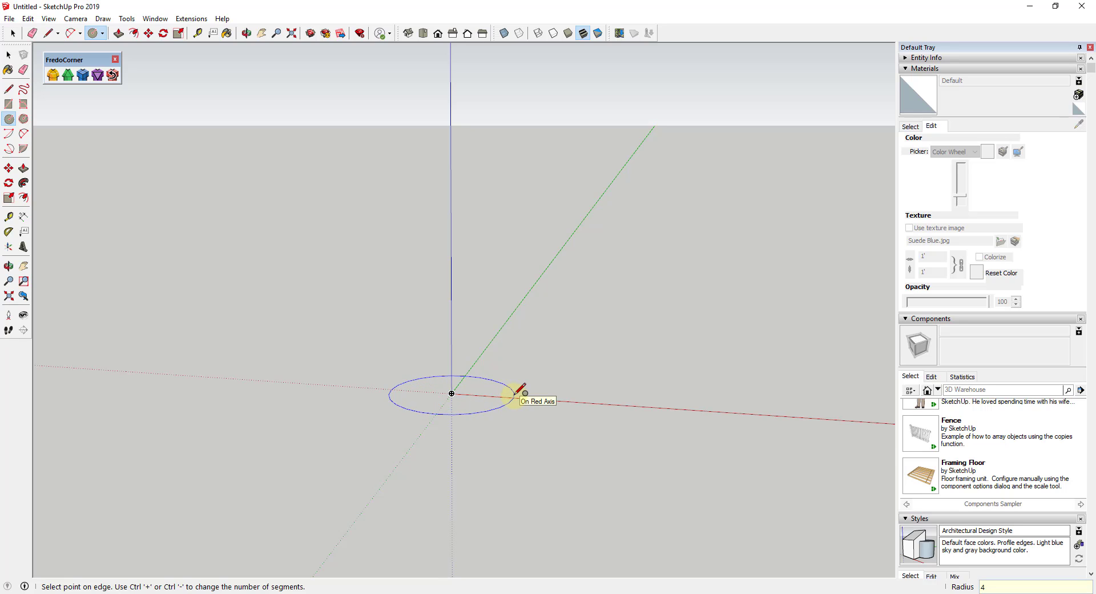
{"action": "key", "text": "Return"}
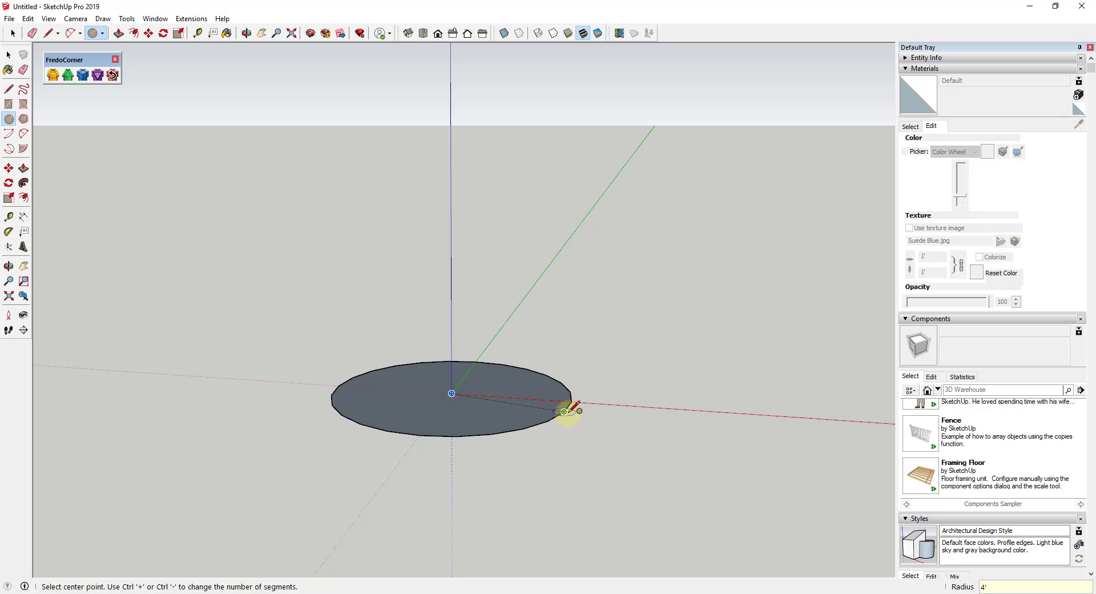
{"action": "key", "text": "space"}
{"action": "middle_click_drag", "start_coordinate": [568, 406], "coordinate": [594, 511]}
{"action": "scroll", "coordinate": [497, 391], "scroll_direction": "up", "scroll_amount": 2}
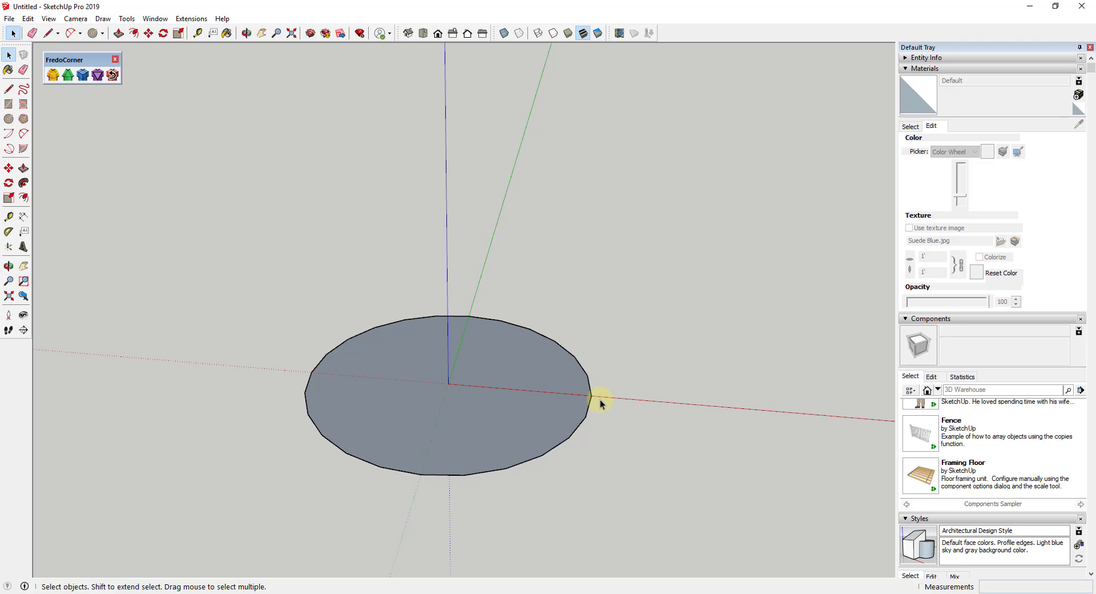
- Select the circle's edge and set its number of segments to 48
{"action": "left_click", "coordinate": [499, 366]}
{"action": "middle_click_drag", "start_coordinate": [504, 365], "coordinate": [557, 391]}
{"action": "left_click", "coordinate": [554, 391]}
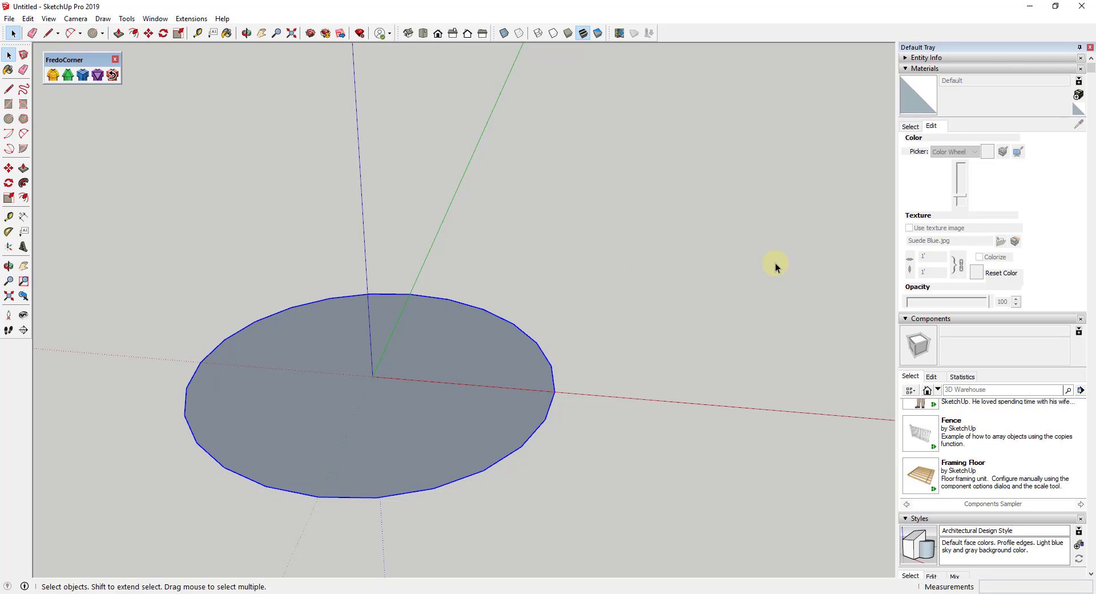
{"action": "left_click", "coordinate": [912, 57]}
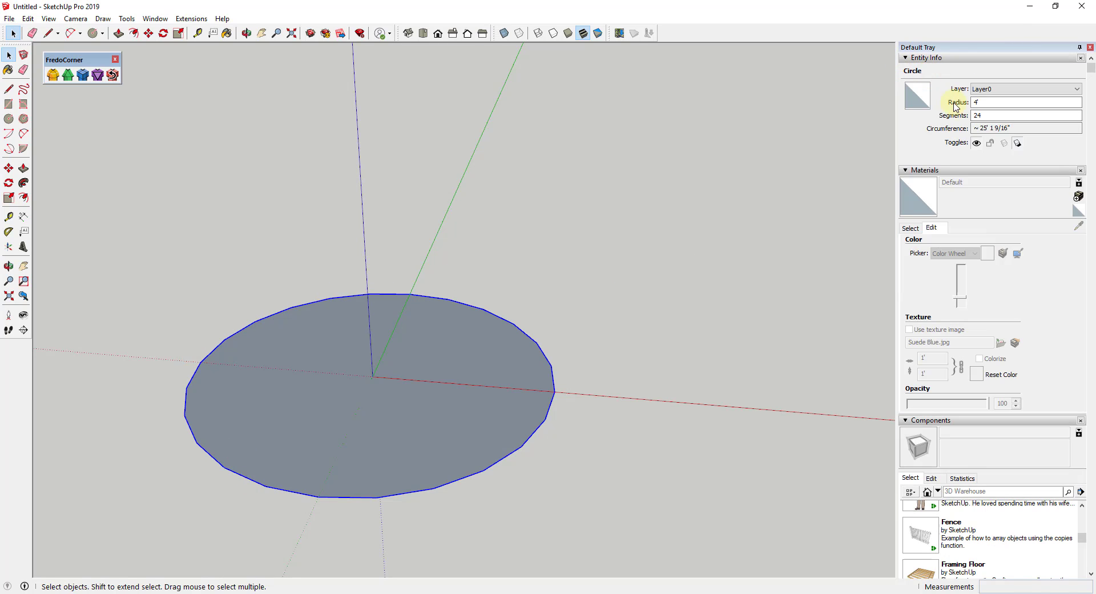
{"action": "left_click", "coordinate": [998, 116]}
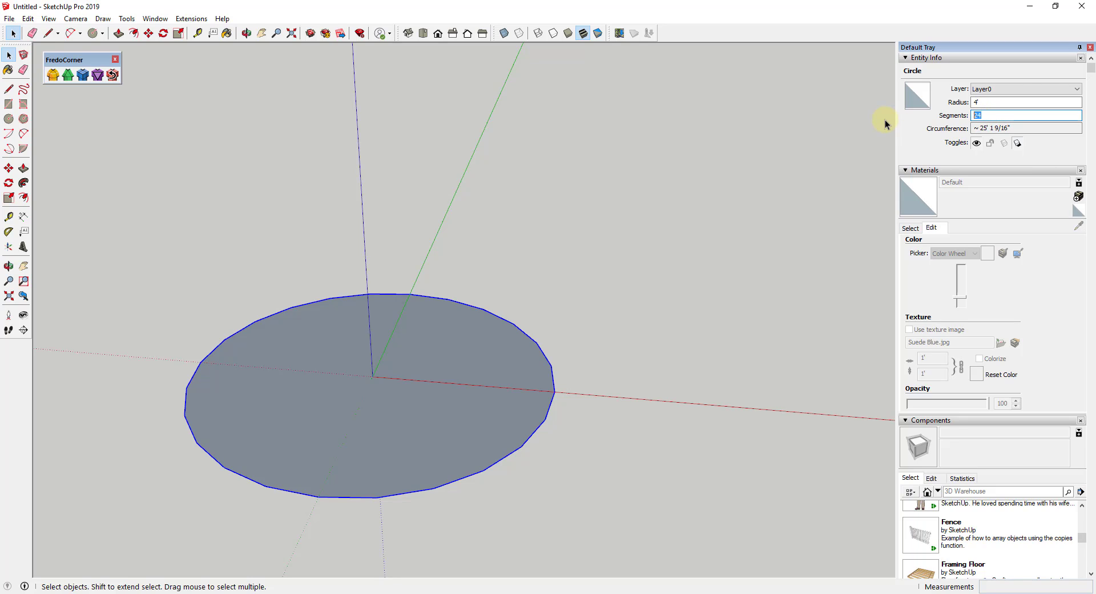
{"action": "type", "text": "48"}
{"action": "key", "text": "Return"}
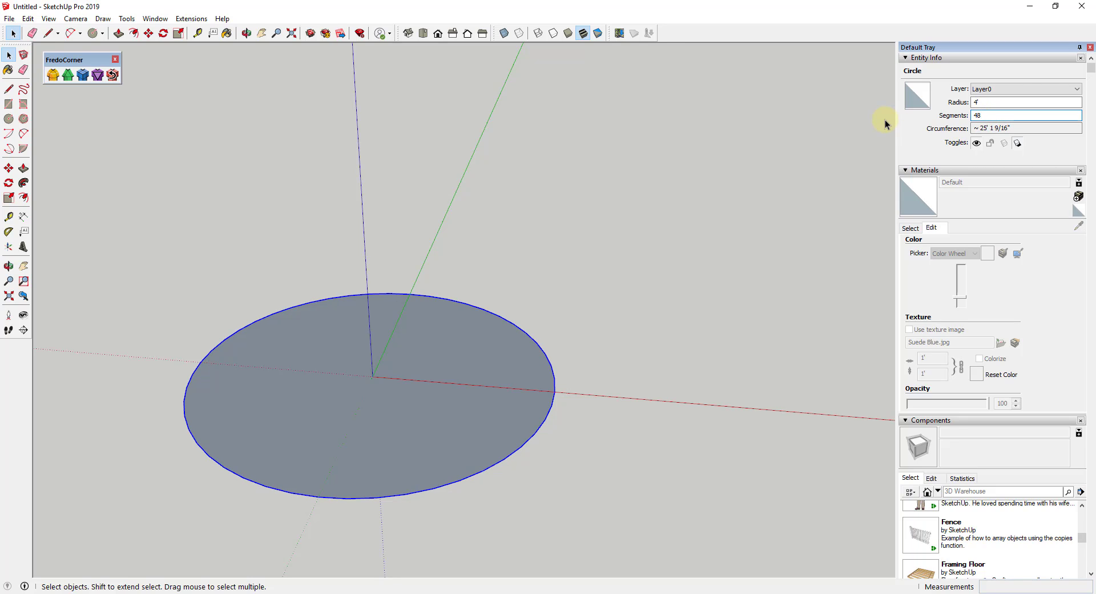
{"action": "left_click", "coordinate": [1001, 114]}
{"action": "left_click", "coordinate": [555, 394]}
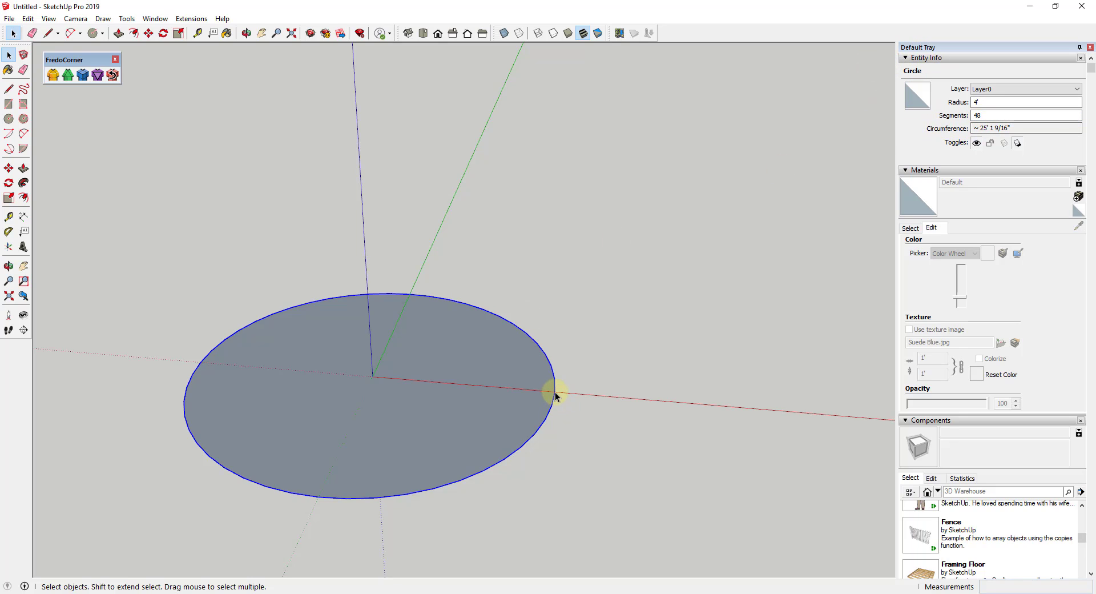
{"action": "key", "text": "f"}
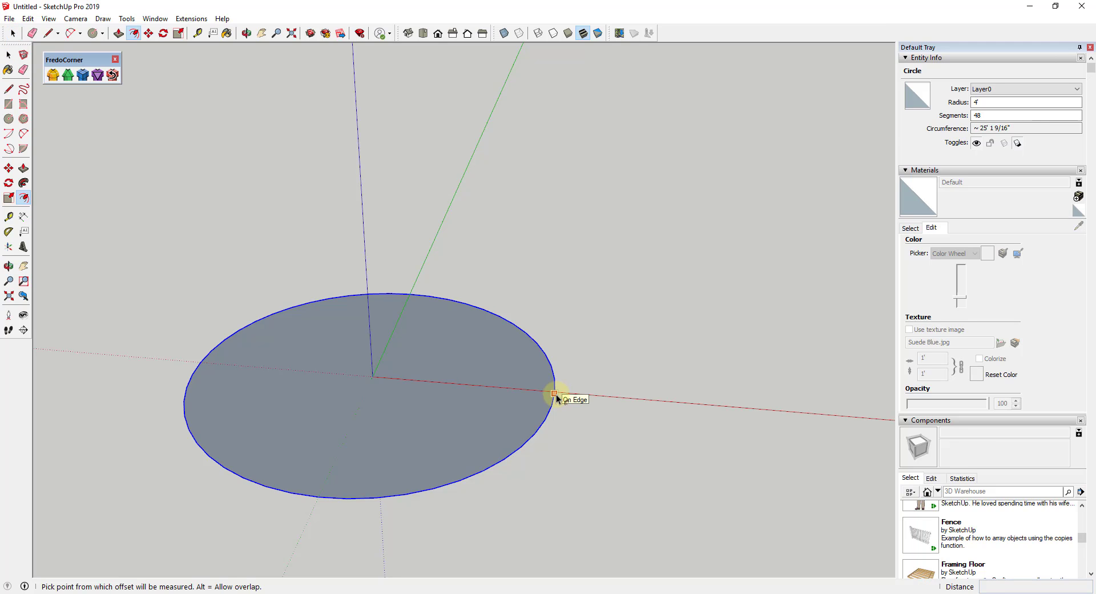
{"action": "left_click", "coordinate": [554, 394]}
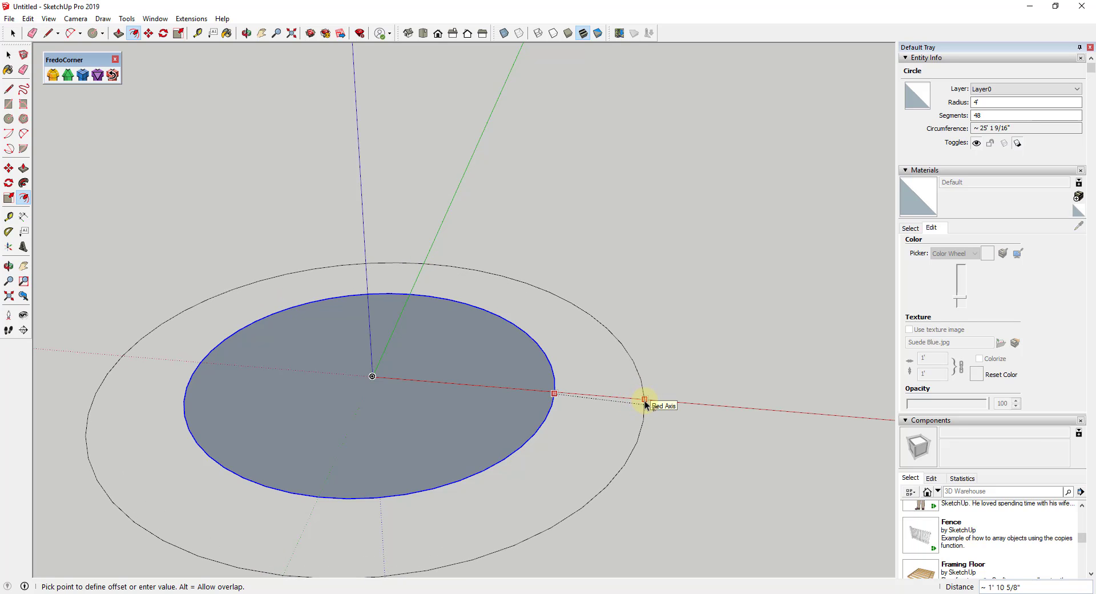
{"action": "key", "text": "space"}
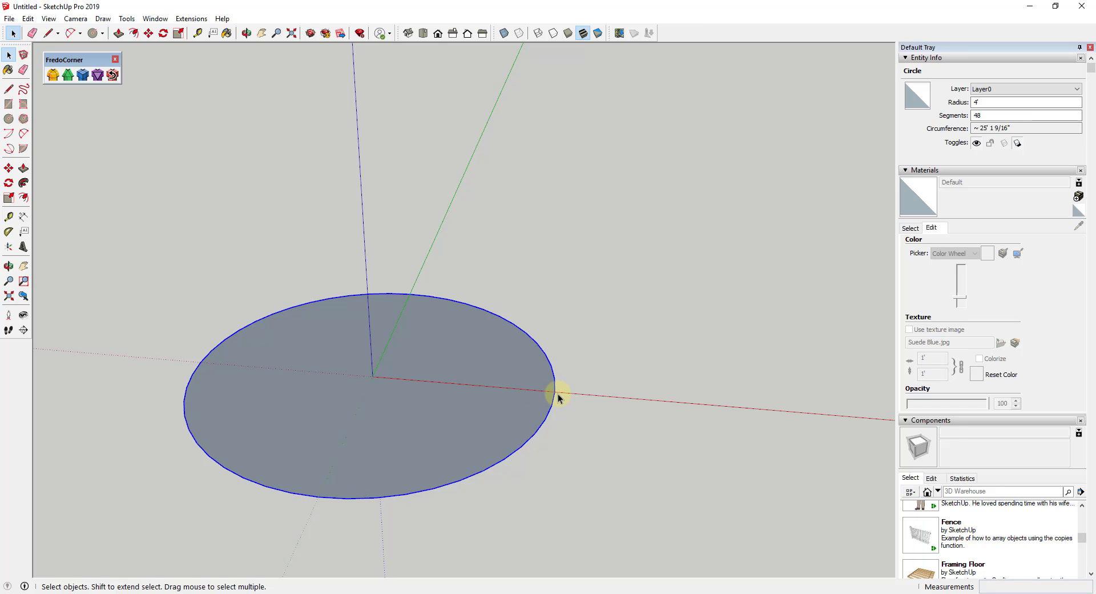
- Offset the circle's edge 1' inward and erase the original outer circle
{"action": "key", "text": "f"}
{"action": "left_click", "coordinate": [554, 393]}
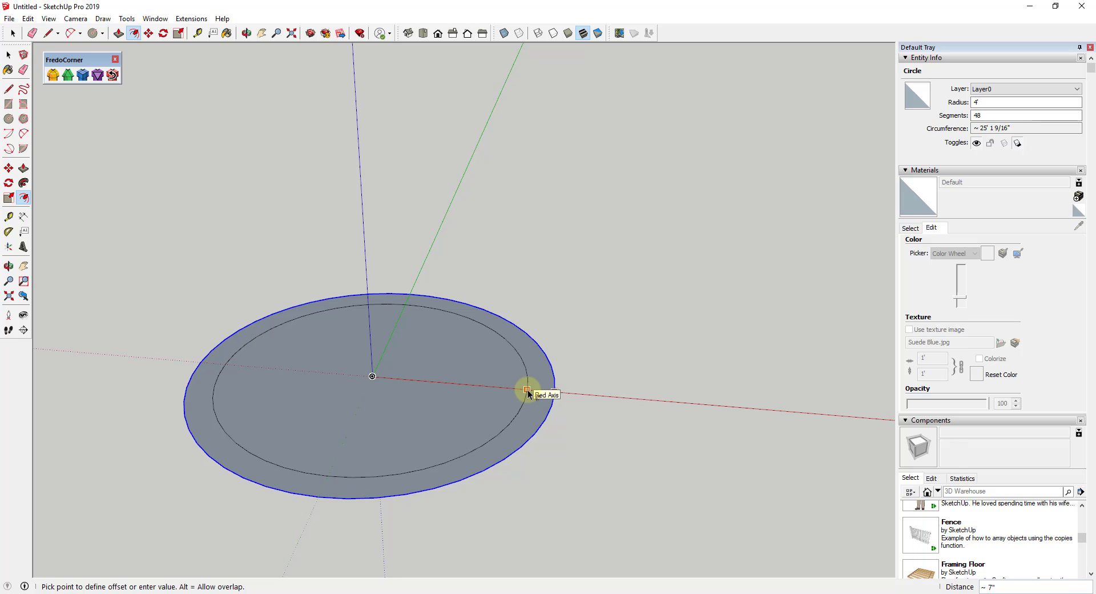
{"action": "left_click", "coordinate": [526, 388]}
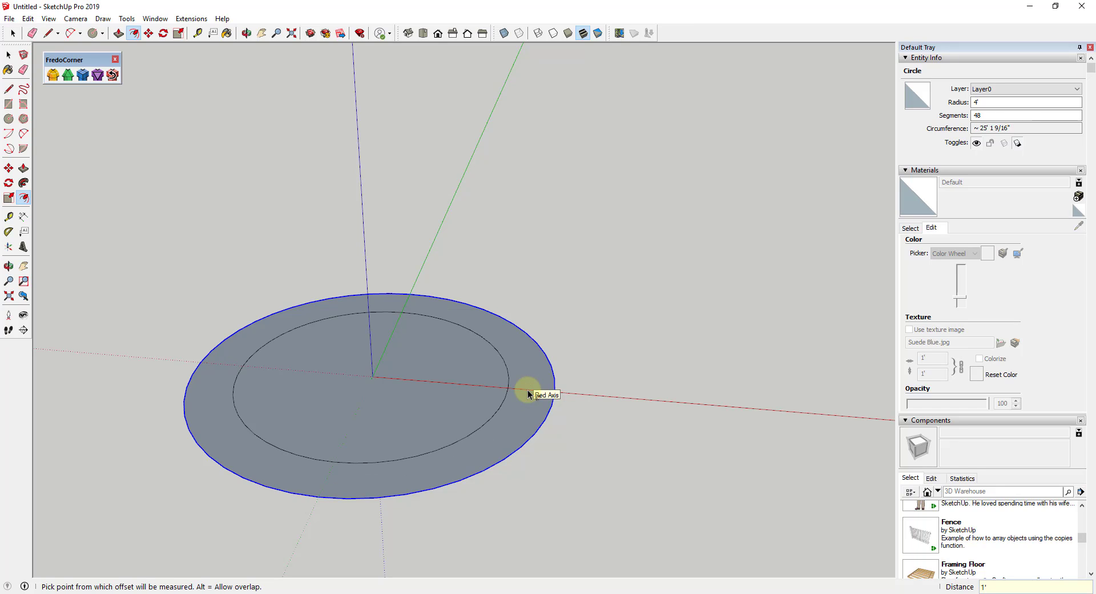
{"action": "key", "text": "e"}
{"action": "left_click", "coordinate": [554, 392]}
{"action": "key", "text": "space"}
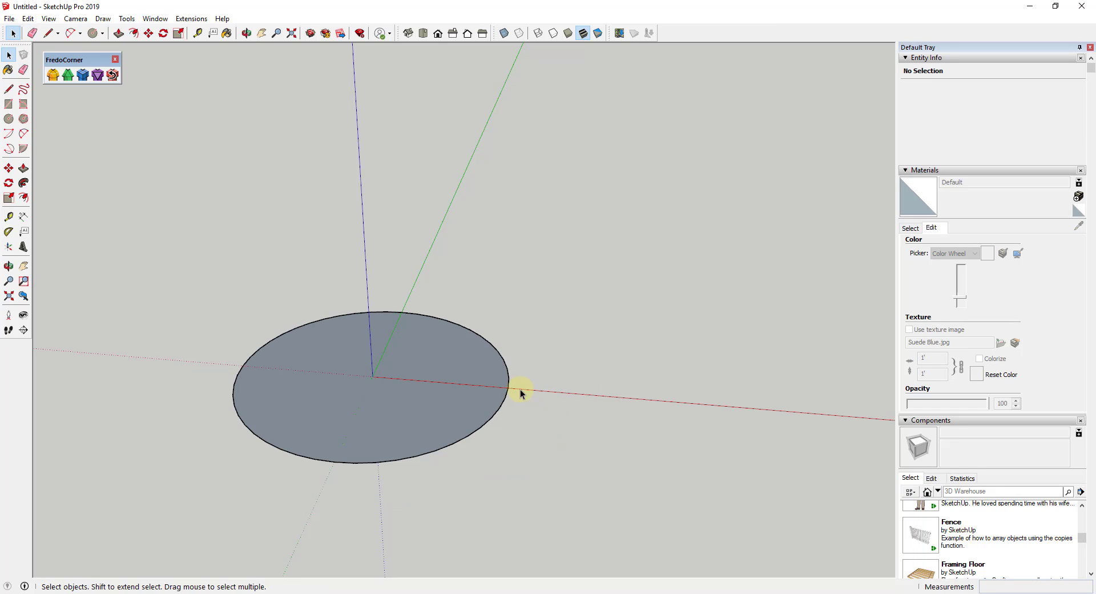
- Offset the remaining circle's edge 2' outward to form a ring around it
{"action": "left_click", "coordinate": [510, 383]}
{"action": "key", "text": "f"}
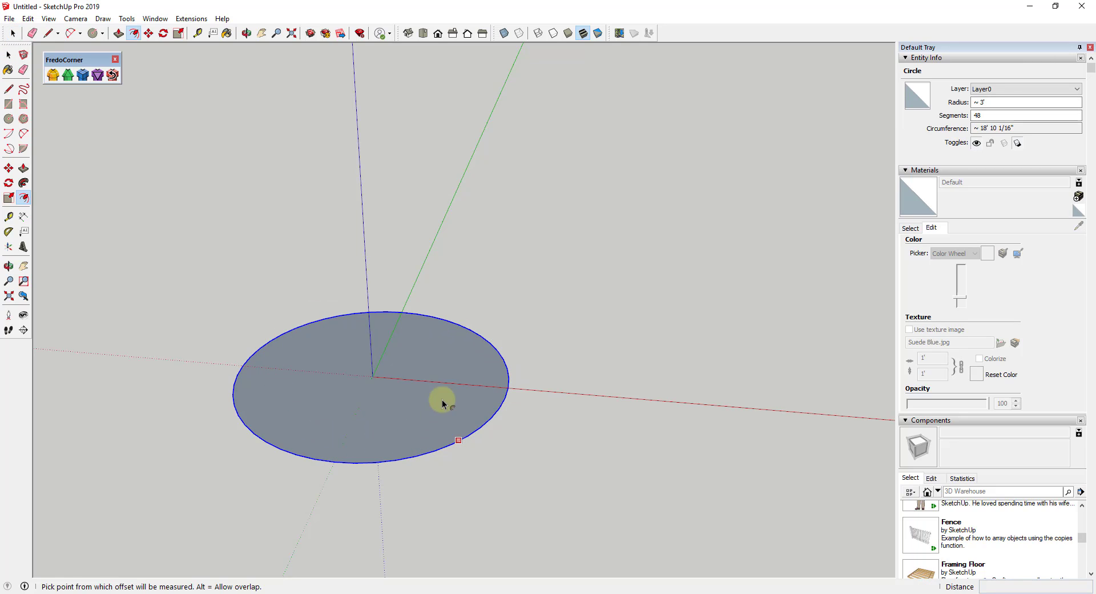
{"action": "left_click", "coordinate": [510, 389]}
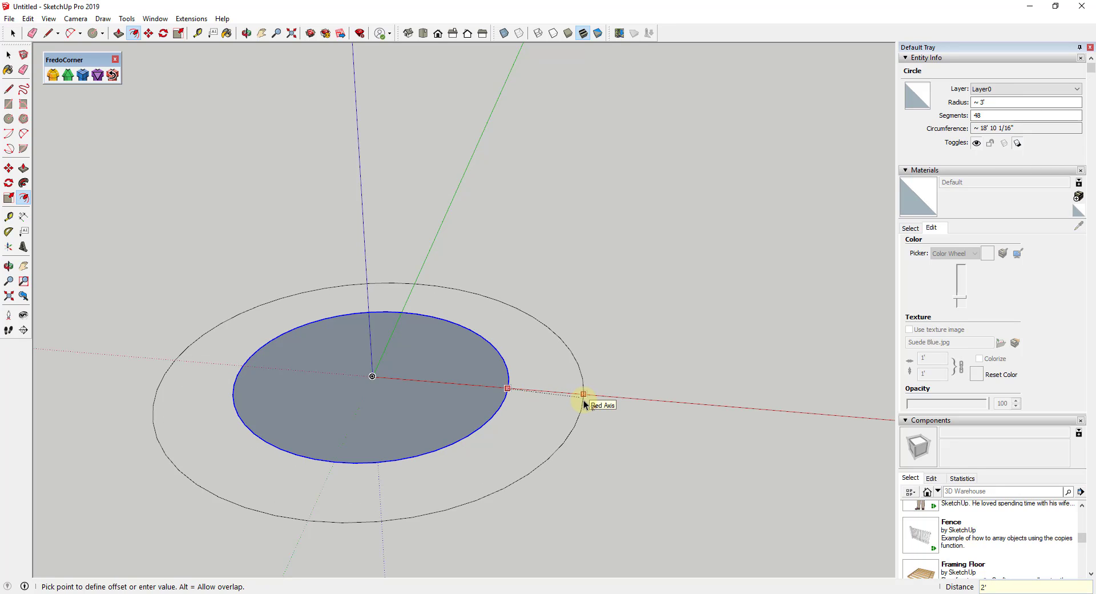
{"action": "left_click", "coordinate": [584, 403]}
{"action": "key", "text": "o"}
{"action": "left_click_drag", "start_coordinate": [587, 404], "coordinate": [739, 316]}
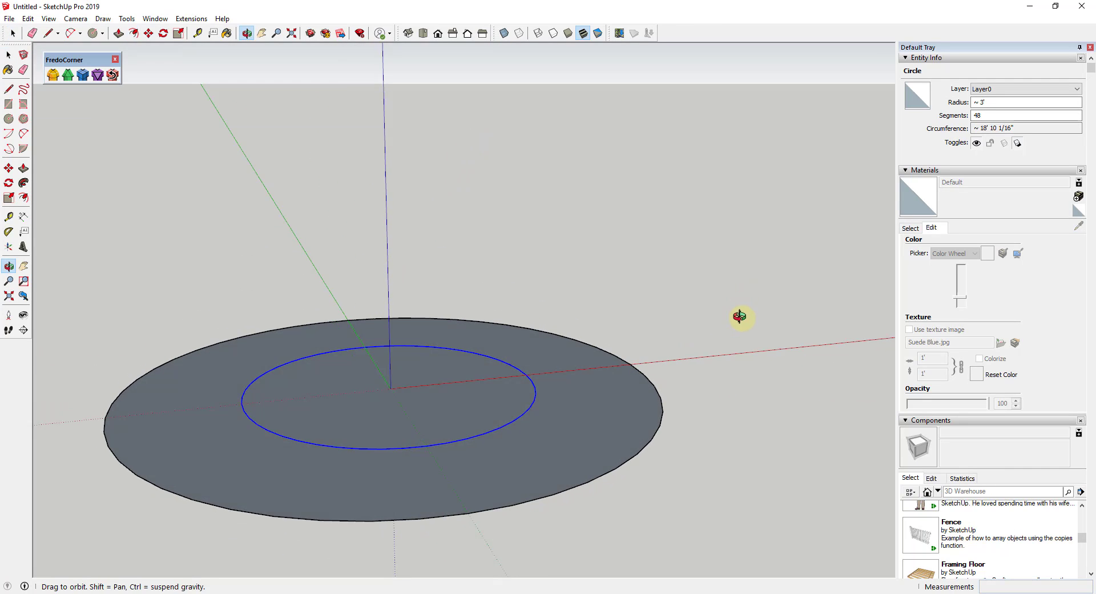
{"action": "key", "text": "space"}
{"action": "scroll", "coordinate": [555, 362], "scroll_direction": "up", "scroll_amount": 3}
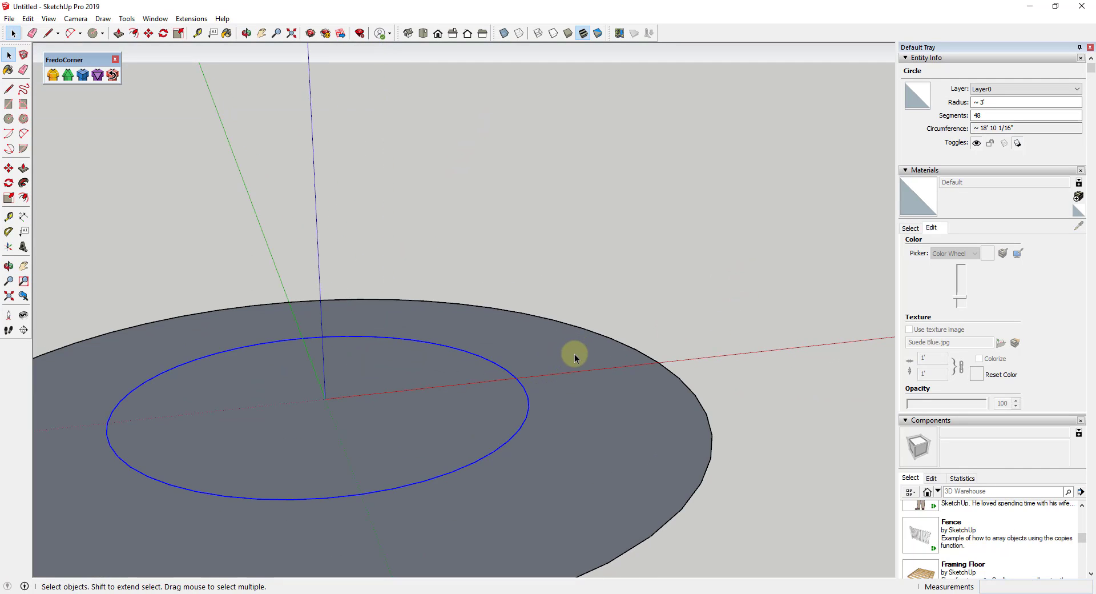
{"action": "scroll", "coordinate": [574, 354], "scroll_direction": "down", "scroll_amount": 2}
{"action": "key", "text": "o"}
{"action": "left_click_drag", "start_coordinate": [522, 345], "coordinate": [420, 412]}
{"action": "key", "text": "space"}
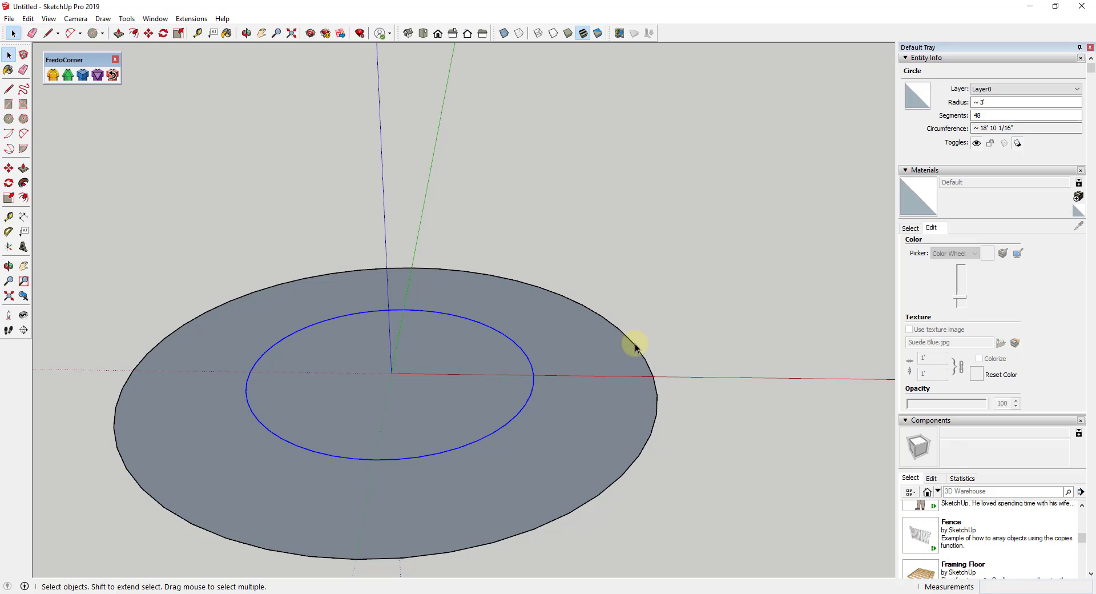
- Draw lines along the red axis between the inner and outer circles on both sides, splitting the ring into two halves
{"action": "key", "text": "l"}
{"action": "left_click", "coordinate": [533, 375]}
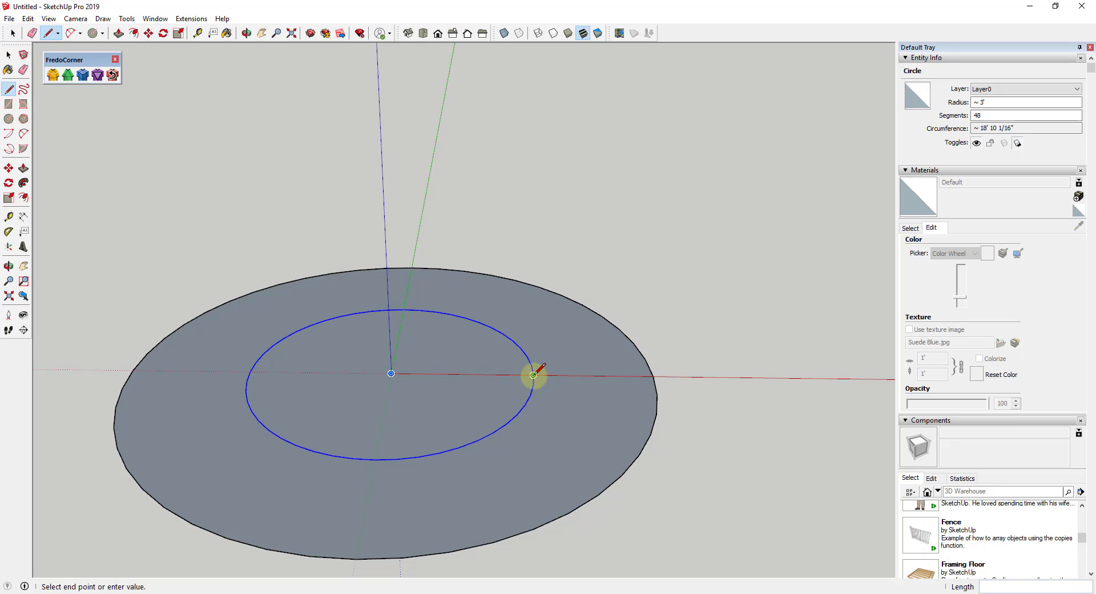
{"action": "left_click", "coordinate": [653, 375]}
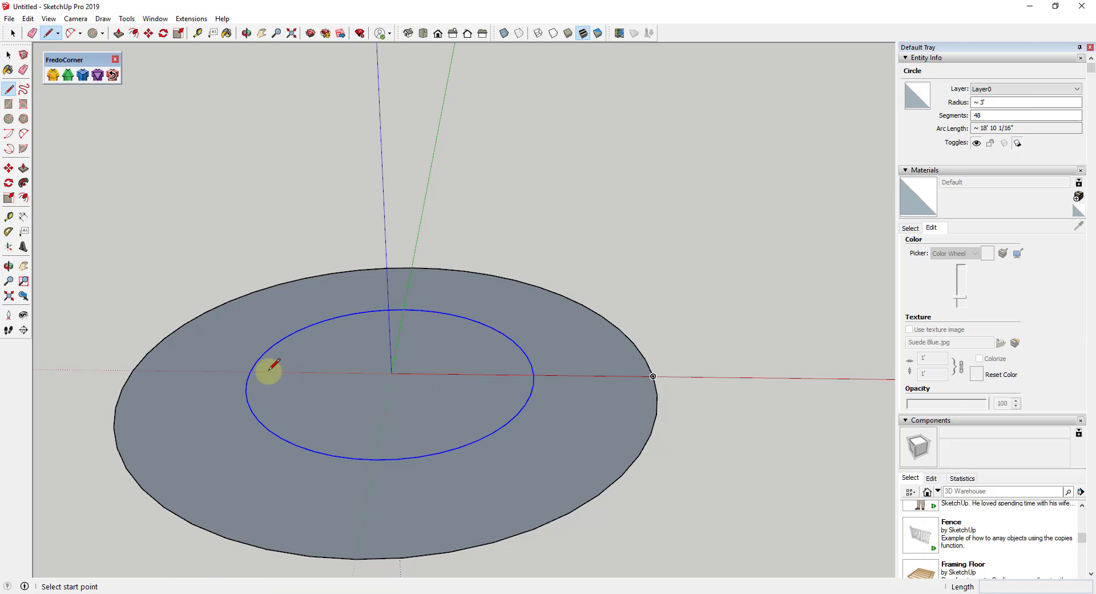
{"action": "left_click", "coordinate": [251, 372]}
{"action": "left_click", "coordinate": [132, 370]}
{"action": "key", "text": "space"}
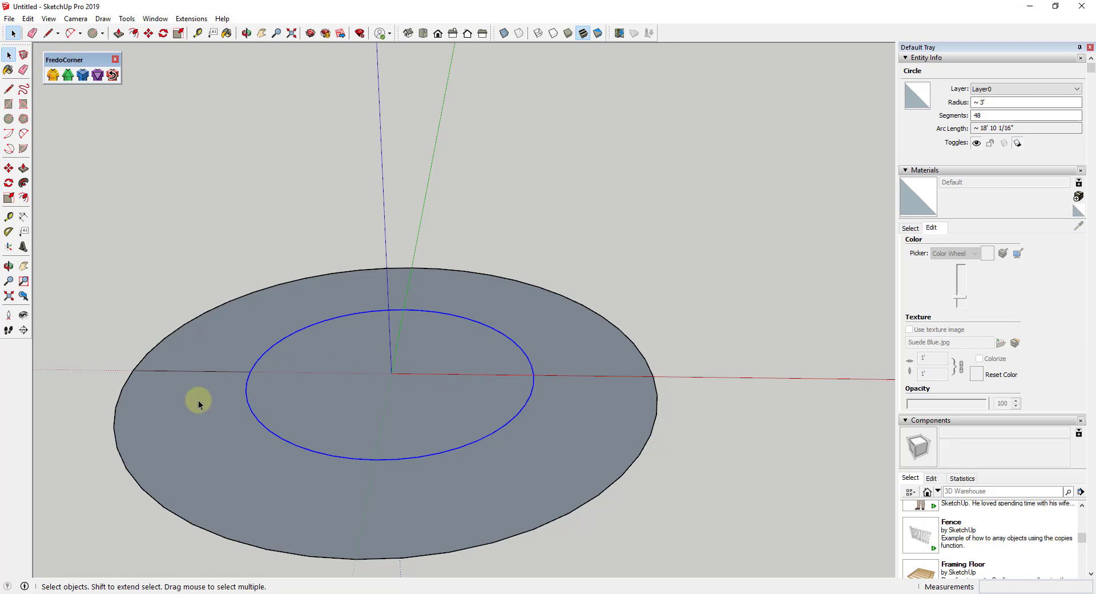
- Delete the face inside the inner circle, leaving only the ring
{"action": "left_click", "coordinate": [197, 399]}
{"action": "left_click", "coordinate": [481, 447]}
{"action": "middle_click_drag", "start_coordinate": [482, 447], "coordinate": [544, 452]}
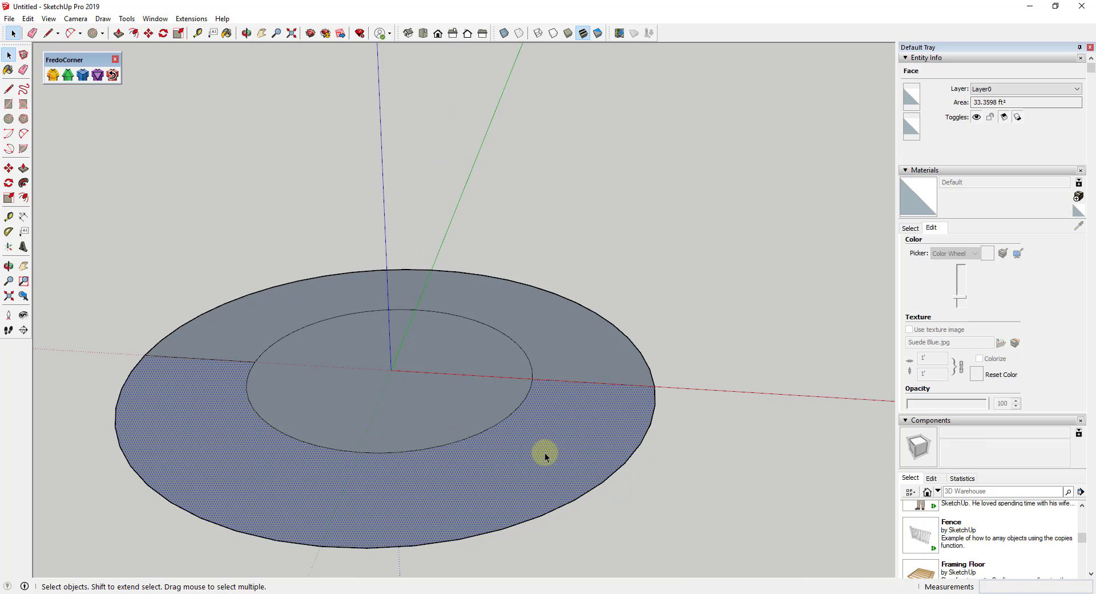
{"action": "left_click", "coordinate": [455, 402]}
{"action": "key", "text": "Delete"}
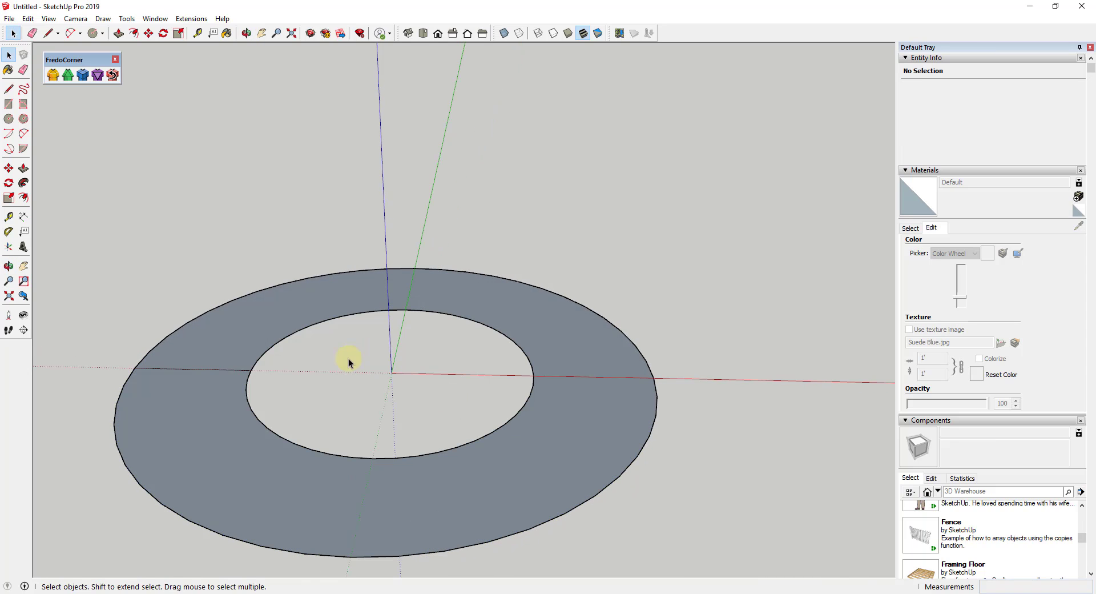
- Make each half of the ring, with its bounding edges, into its own group
{"action": "triple_click", "coordinate": [563, 441]}
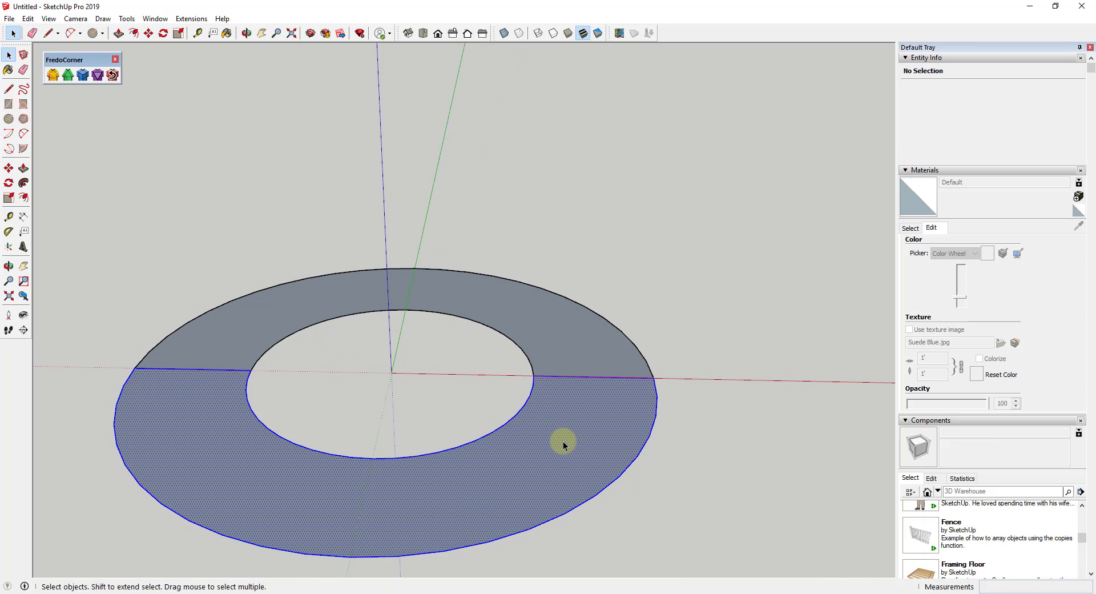
{"action": "right_click", "coordinate": [563, 441]}
{"action": "left_click", "coordinate": [611, 169]}
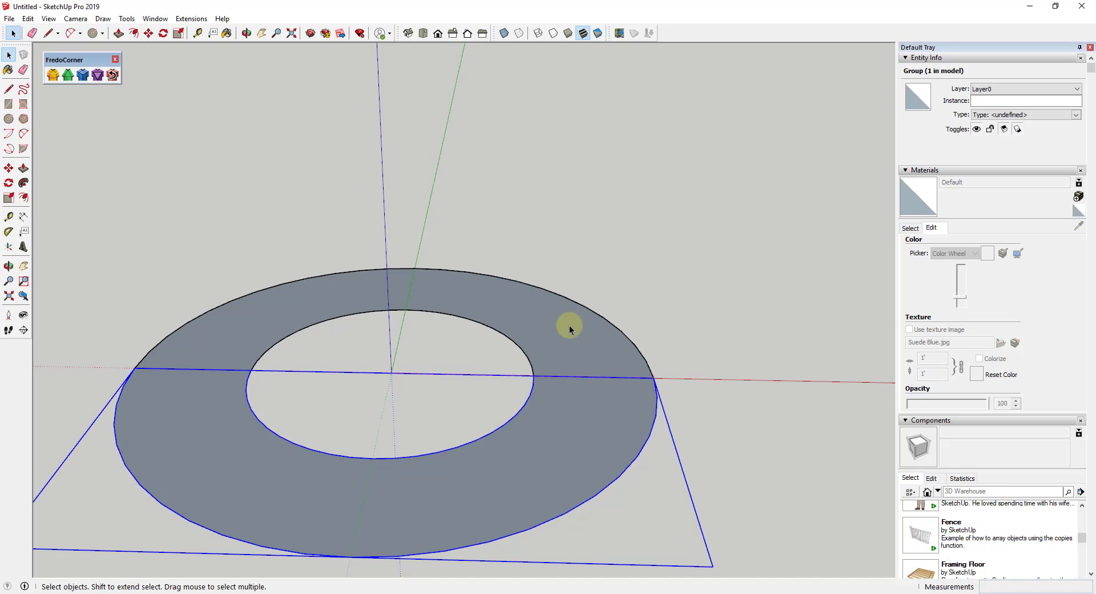
{"action": "double_click", "coordinate": [569, 325]}
{"action": "right_click", "coordinate": [568, 325]}
{"action": "left_click", "coordinate": [608, 336]}
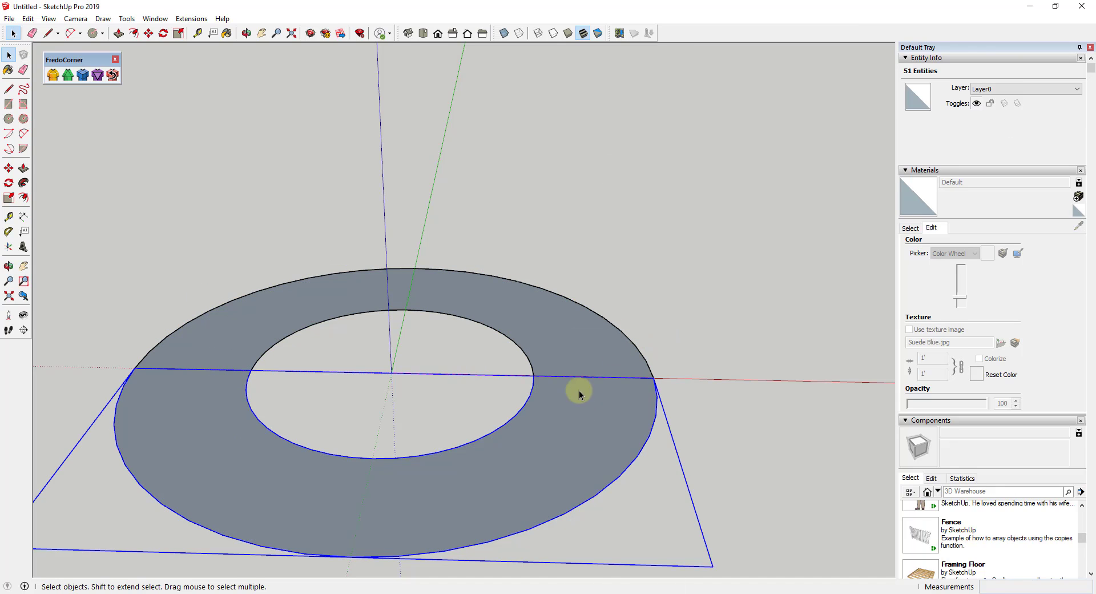
- Try to enlarge the outer arc of the half-ring behind the red axis by moving its edge outward inside the group
{"action": "middle_click_drag", "start_coordinate": [562, 428], "coordinate": [590, 379]}
{"action": "left_click", "coordinate": [658, 423]}
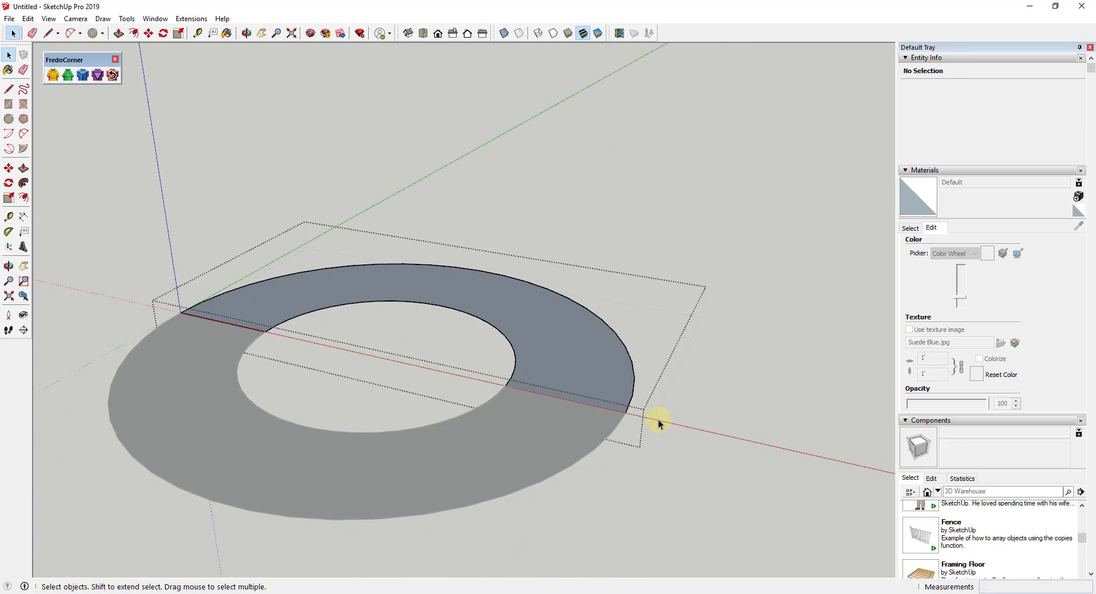
{"action": "key", "text": "m"}
{"action": "left_click", "coordinate": [631, 394]}
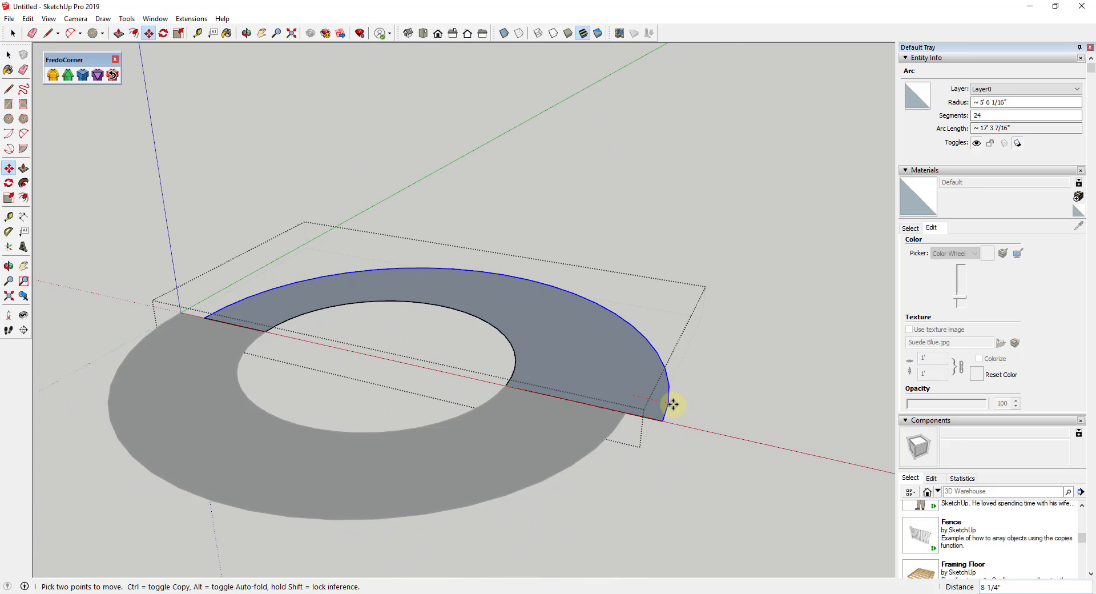
{"action": "key", "text": "space"}
- Open the half-ring group behind the red axis and draw a line along the green axis from its inner arc's midpoint to the outer arc
{"action": "middle_click_drag", "start_coordinate": [683, 448], "coordinate": [571, 417]}
{"action": "left_click", "coordinate": [564, 349]}
{"action": "scroll", "coordinate": [563, 321], "scroll_direction": "up", "scroll_amount": 3}
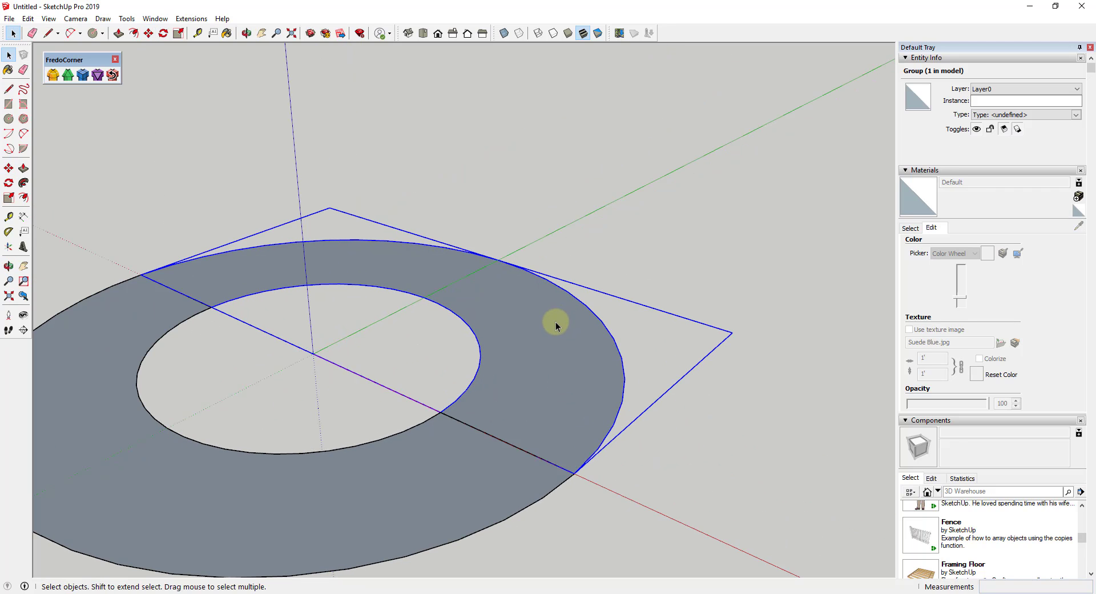
{"action": "double_click", "coordinate": [546, 334]}
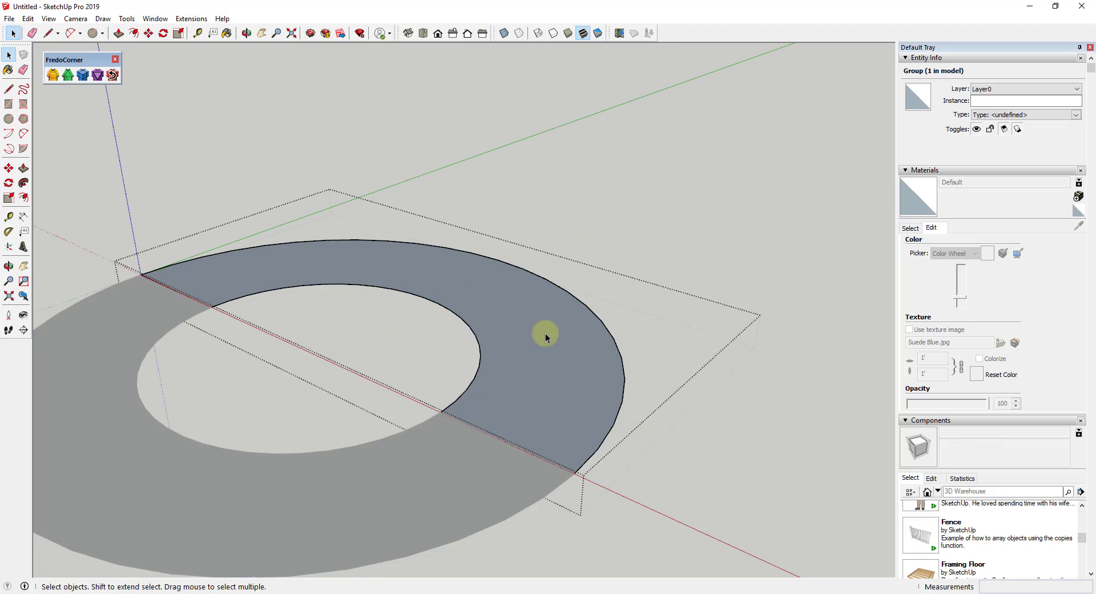
{"action": "middle_click_drag", "start_coordinate": [546, 330], "coordinate": [437, 359]}
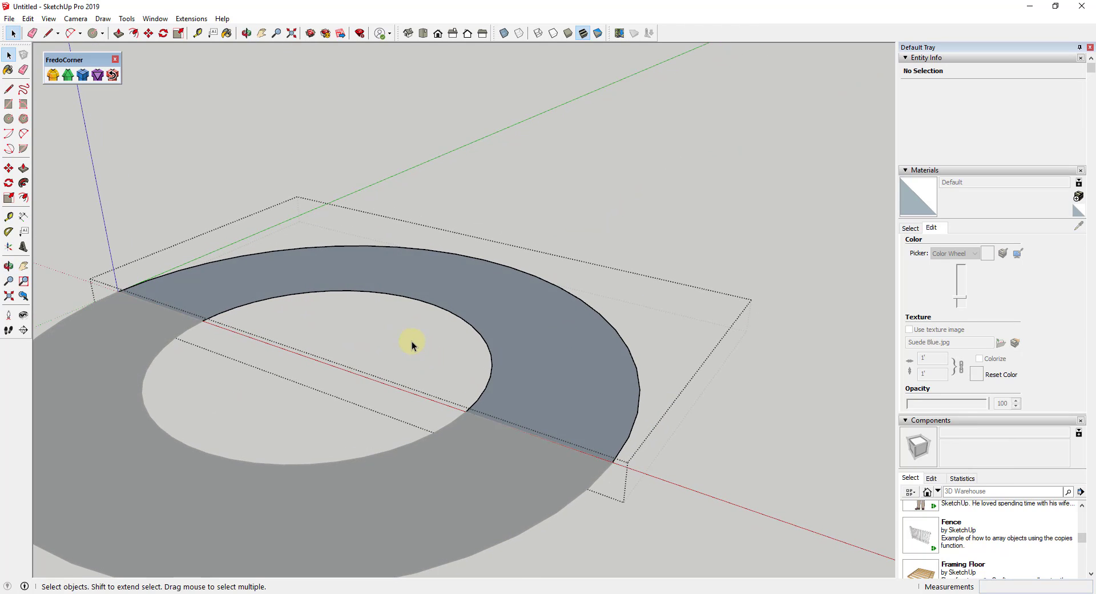
{"action": "key", "text": "l"}
{"action": "left_click", "coordinate": [419, 299]}
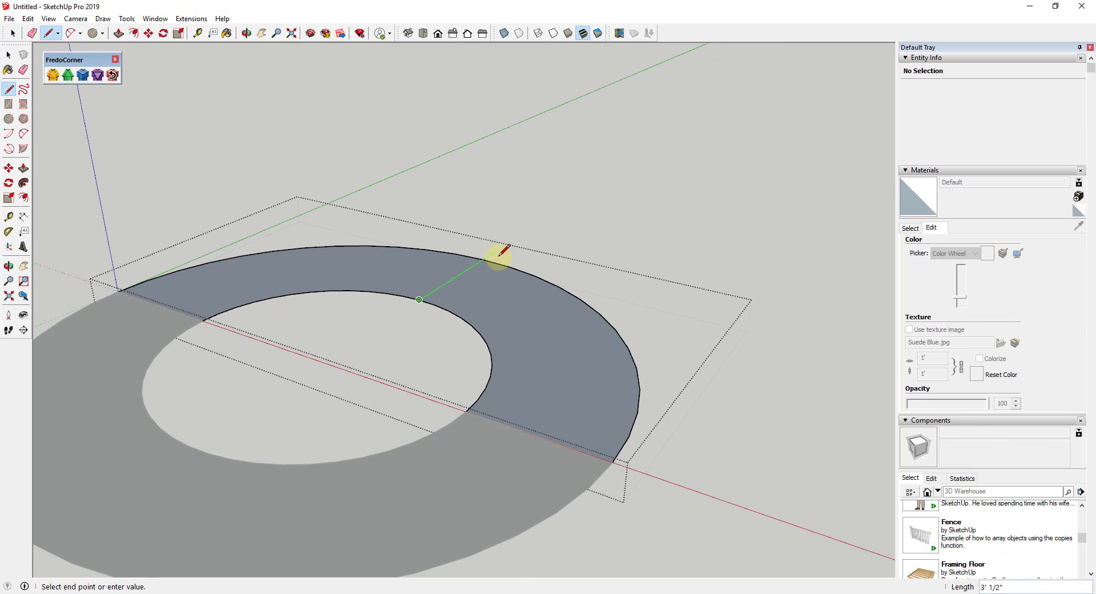
{"action": "left_click", "coordinate": [478, 263]}
- Erase the inner and outer arcs on the blue axis side of the new line, leaving only a quarter ring
{"action": "key", "text": "space"}
{"action": "key", "text": "e"}
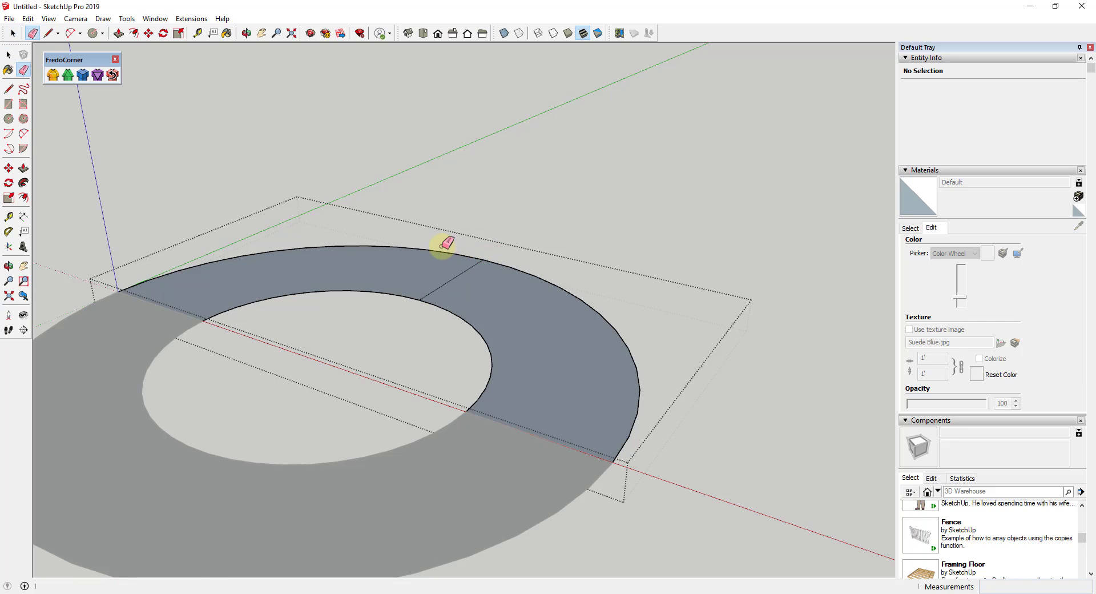
{"action": "left_click_drag", "start_coordinate": [443, 246], "coordinate": [314, 336]}
{"action": "middle_click_drag", "start_coordinate": [314, 336], "coordinate": [494, 317]}
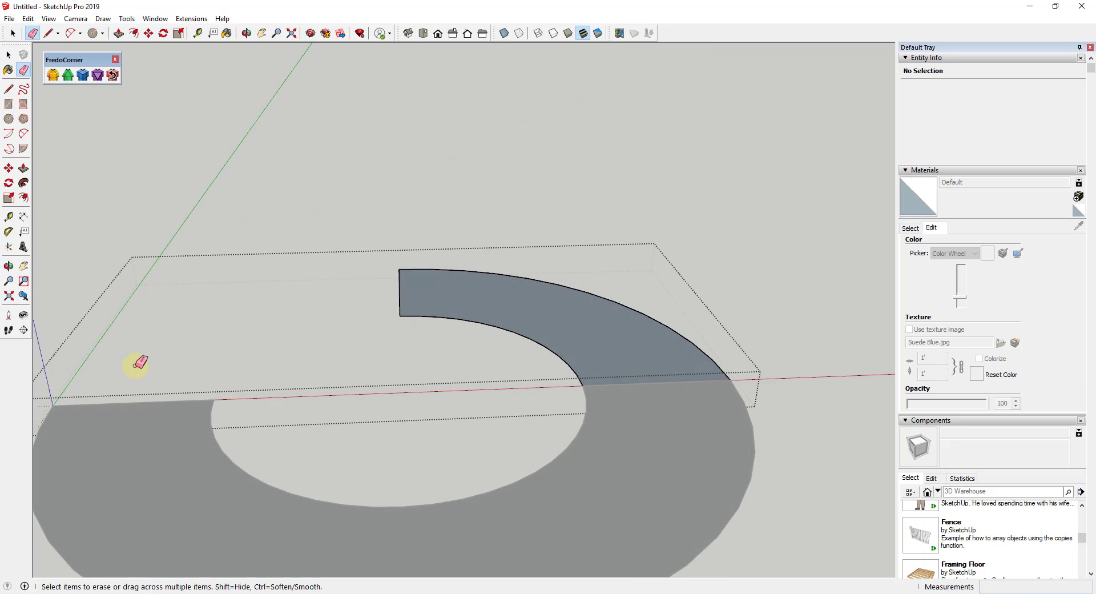
{"action": "key", "text": "space"}
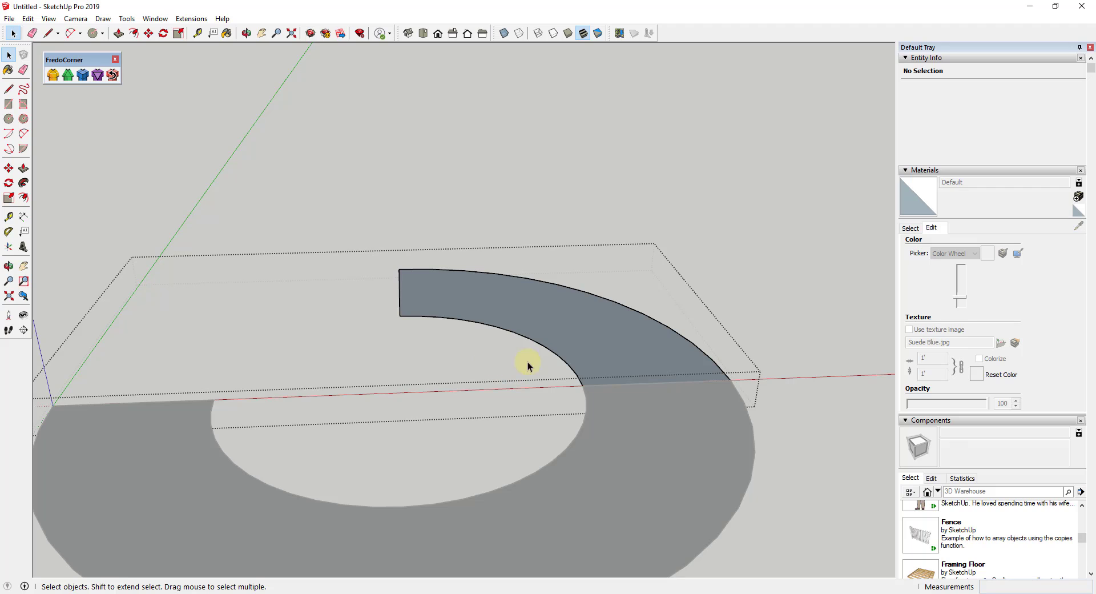
- Reopen the quarter-ring group and erase the leftover edge along the red axis from the removed quarter
{"action": "left_click", "coordinate": [723, 314]}
{"action": "left_click", "coordinate": [459, 305]}
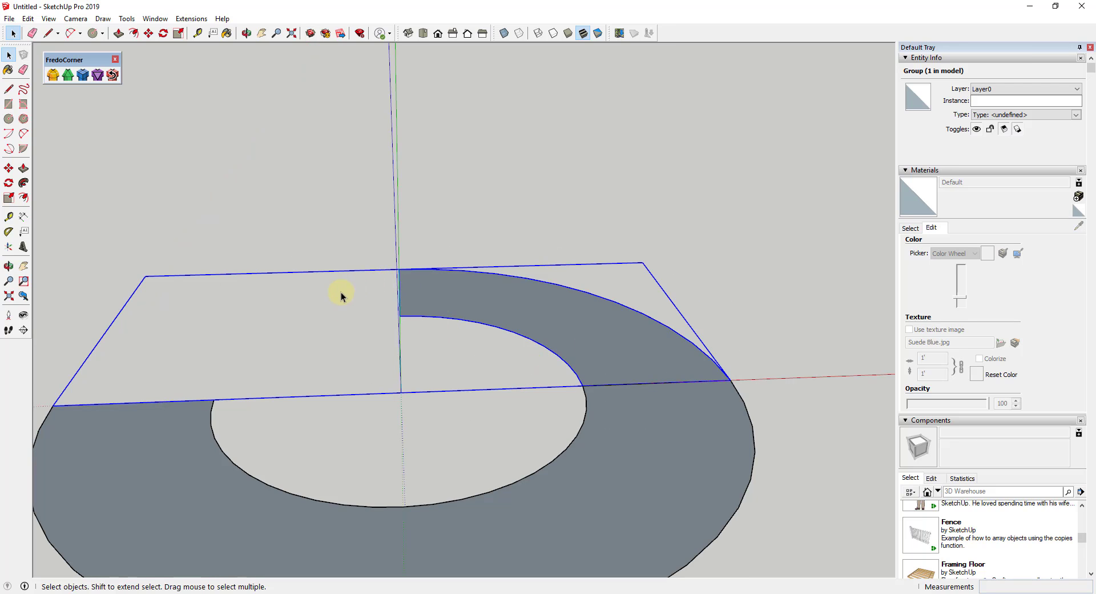
{"action": "middle_click_drag", "start_coordinate": [342, 294], "coordinate": [460, 276]}
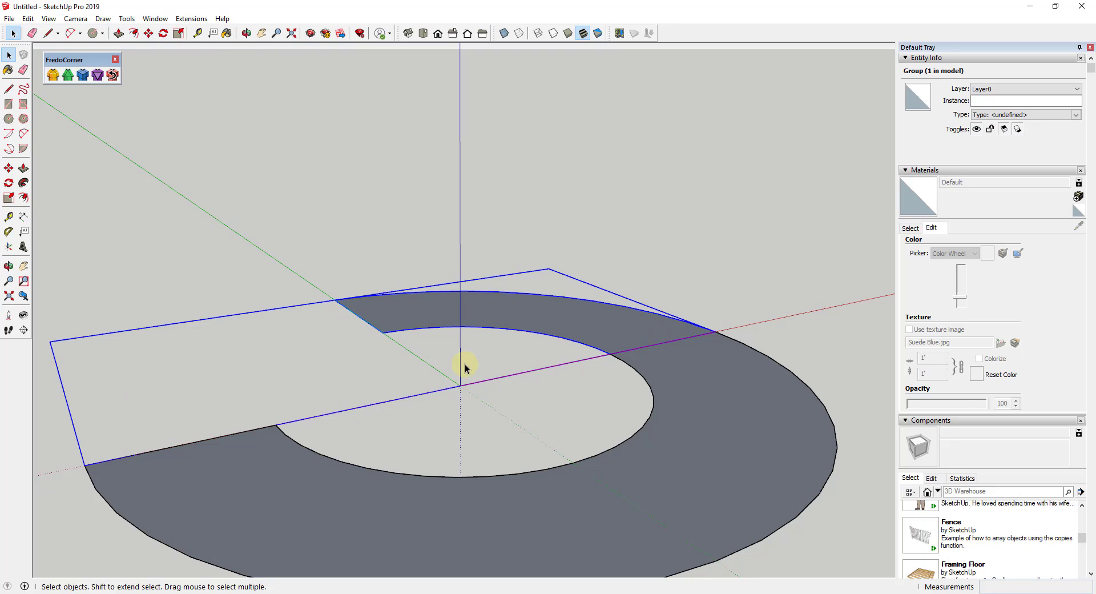
{"action": "double_click", "coordinate": [458, 306]}
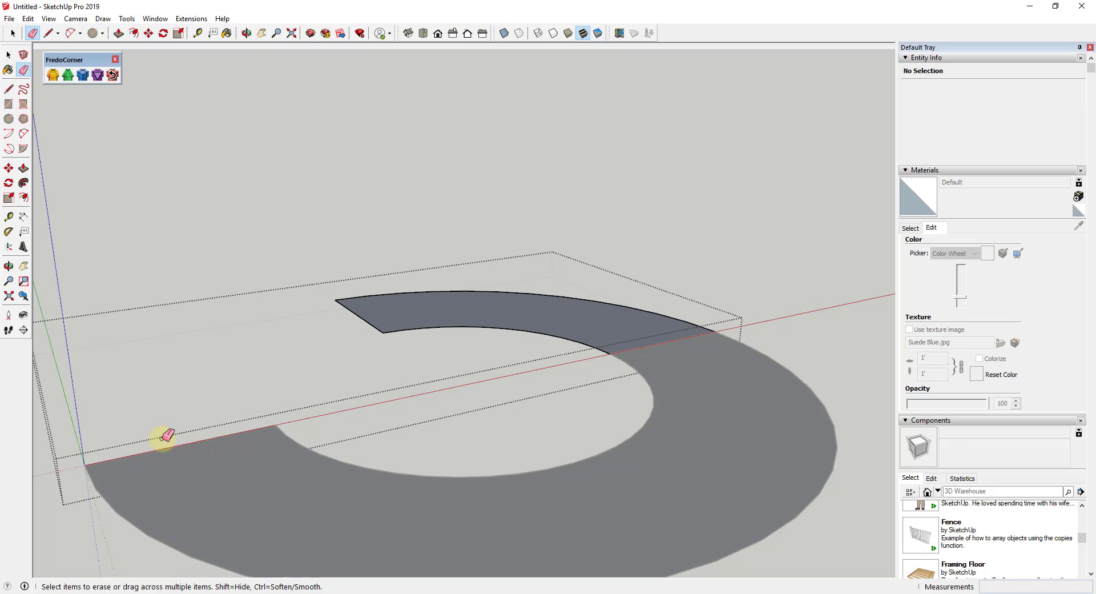
{"action": "left_click_drag", "start_coordinate": [164, 435], "coordinate": [142, 455]}
{"action": "key", "text": "space"}
{"action": "scroll", "coordinate": [527, 389], "scroll_direction": "down", "scroll_amount": 2}
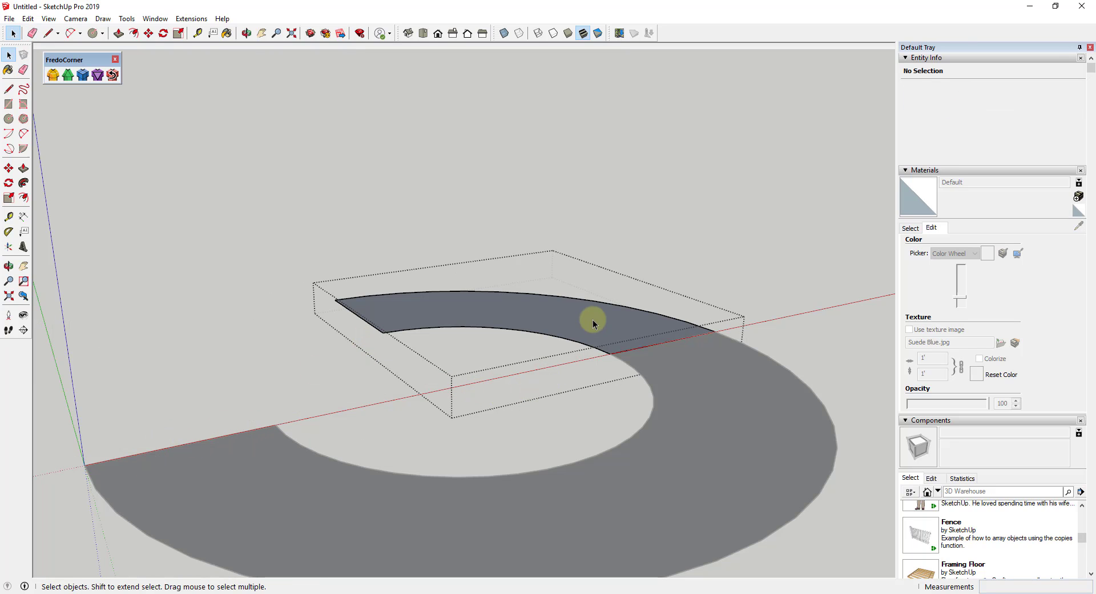
{"action": "middle_click_drag", "start_coordinate": [592, 318], "coordinate": [427, 355]}
{"action": "left_click", "coordinate": [645, 338]}
{"action": "middle_click_drag", "start_coordinate": [785, 341], "coordinate": [604, 371]}
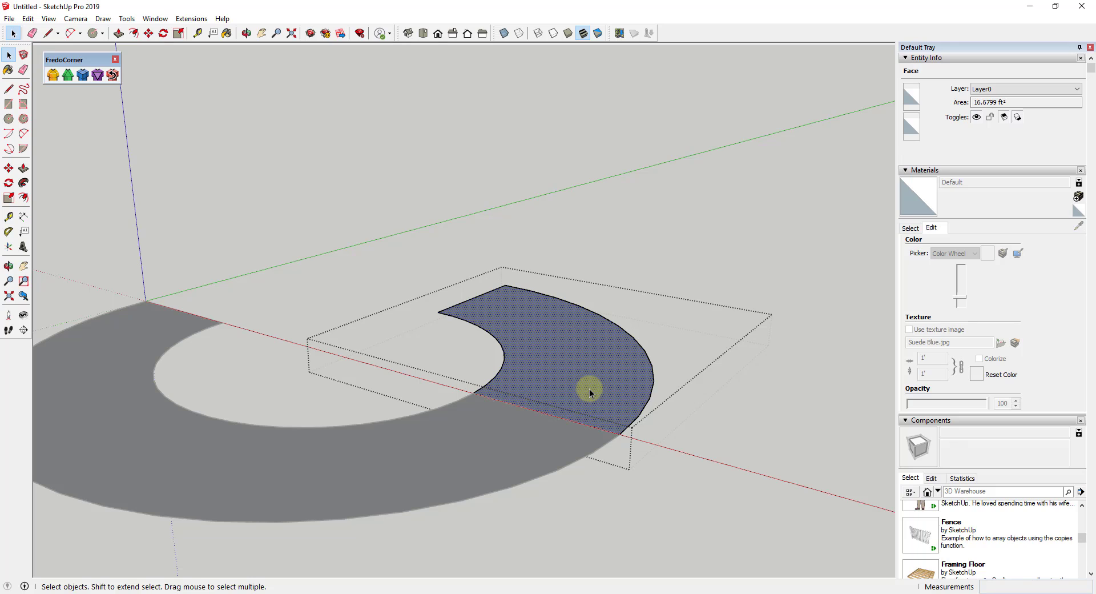
{"action": "key", "text": "p"}
{"action": "left_click_drag", "start_coordinate": [590, 392], "coordinate": [598, 388]}
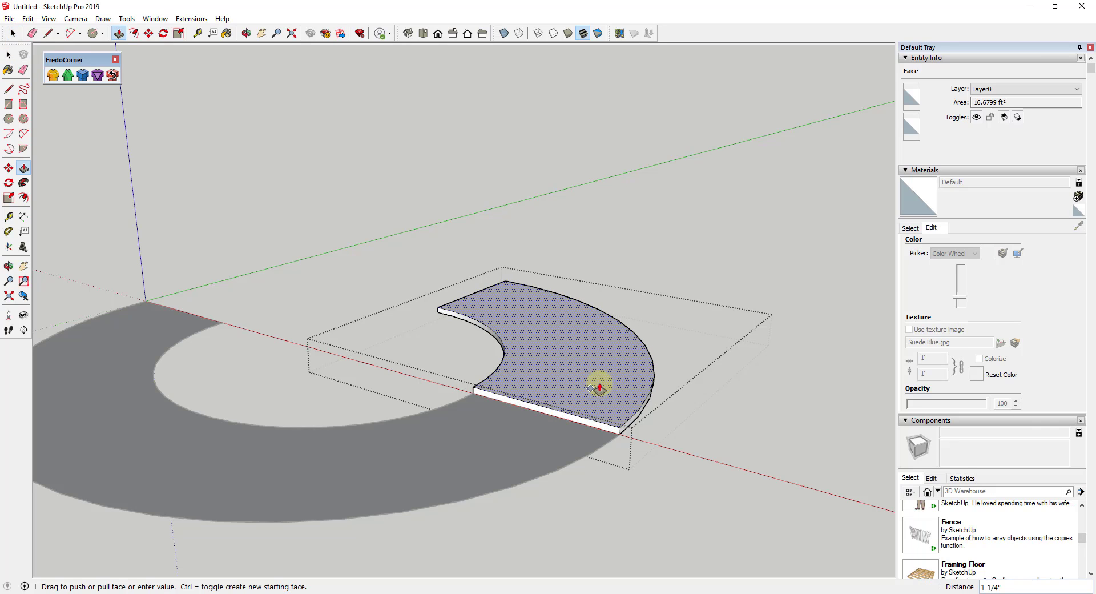
{"action": "key", "text": "Escape"}
{"action": "key", "text": "space"}
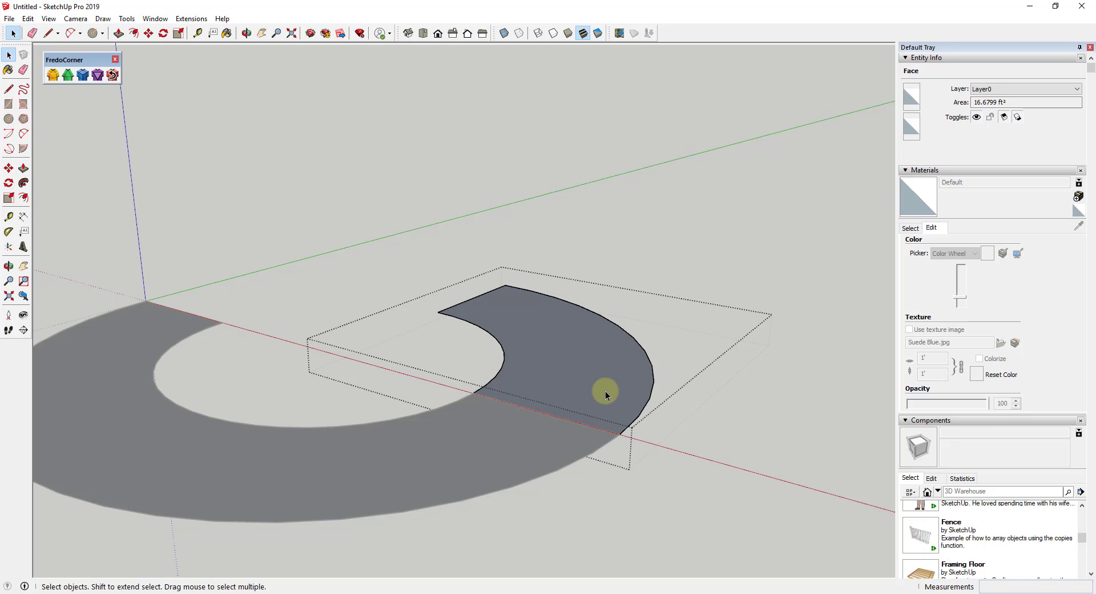
- Move the quarter-ring face with its bounding edges 2" up along the blue axis inside the group
{"action": "double_click", "coordinate": [613, 396]}
{"action": "key", "text": "m"}
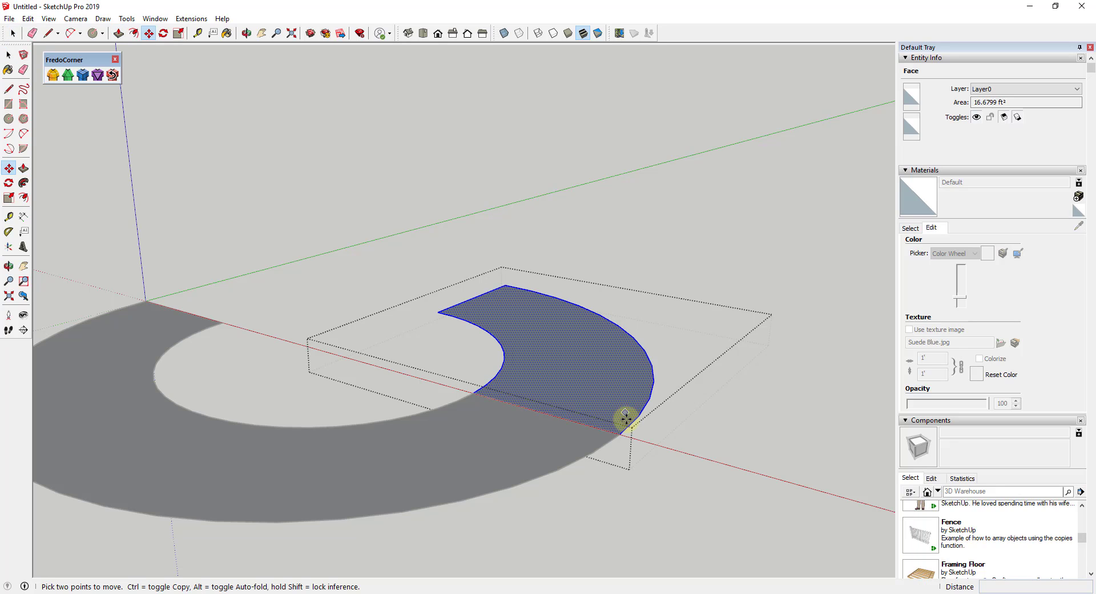
{"action": "left_click", "coordinate": [617, 434]}
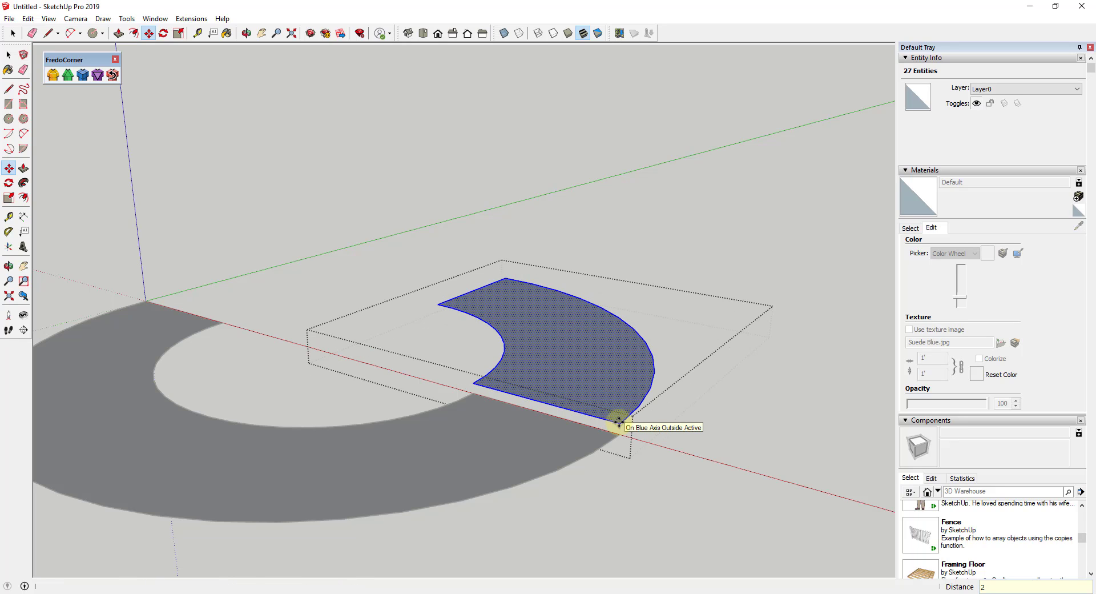
{"action": "key", "text": "Return"}
- Extrude the raised quarter-ring face upward with Push/Pull into a solid curved seat base
{"action": "key", "text": "o"}
{"action": "left_click_drag", "start_coordinate": [587, 297], "coordinate": [618, 283]}
{"action": "key", "text": "m"}
{"action": "key", "text": "space"}
{"action": "key", "text": "p"}
{"action": "key", "text": "space"}
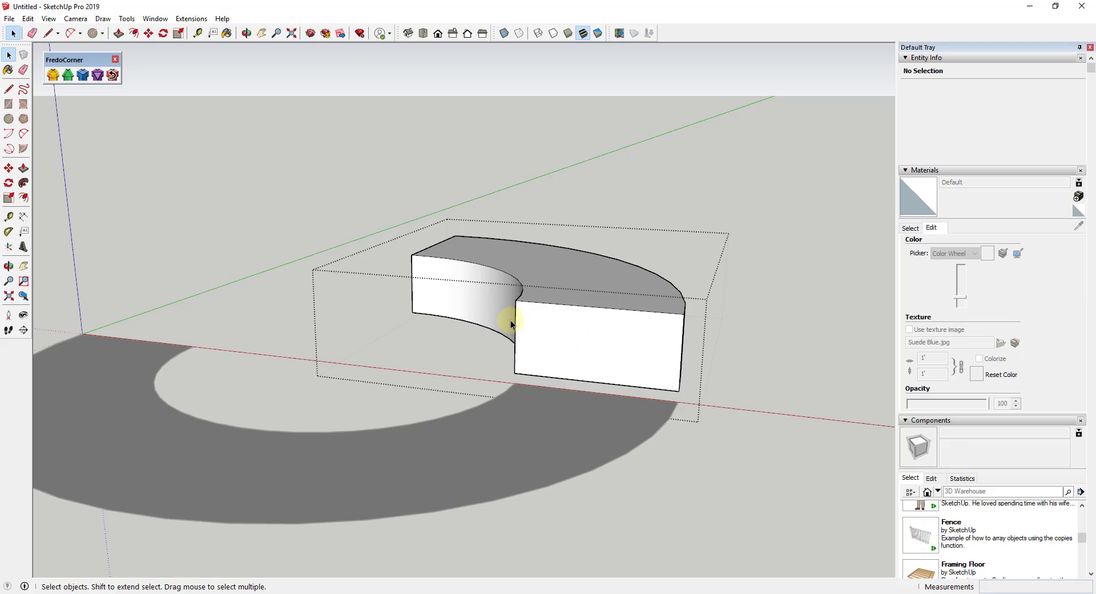
- Offset the outer arc on the seat base's top face 3" inward
{"action": "middle_click_drag", "start_coordinate": [510, 322], "coordinate": [486, 246]}
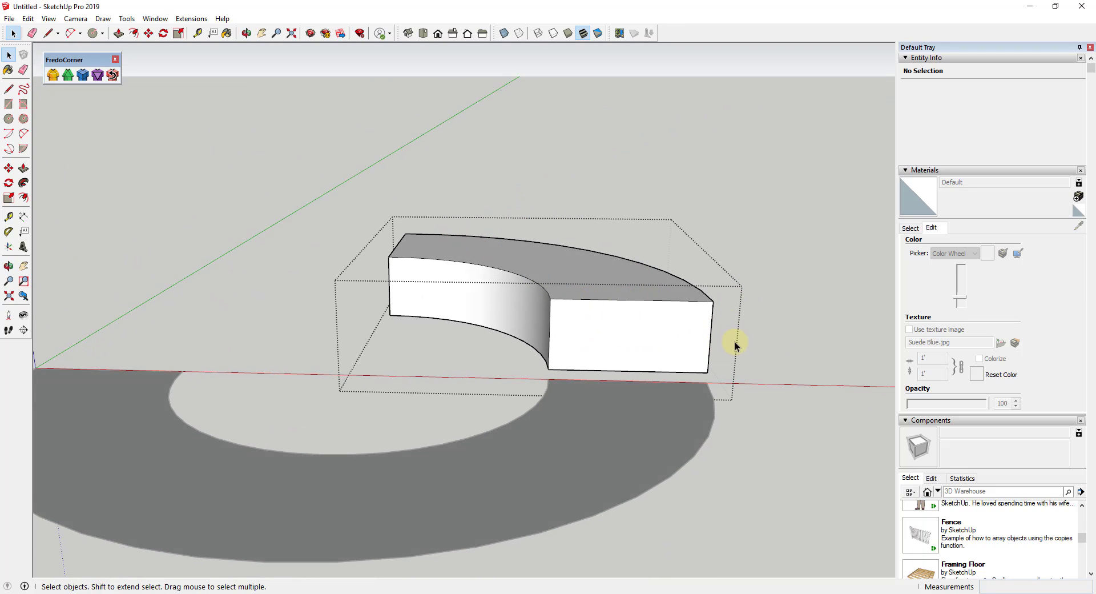
{"action": "middle_click_drag", "start_coordinate": [763, 366], "coordinate": [647, 299]}
{"action": "left_click", "coordinate": [641, 287]}
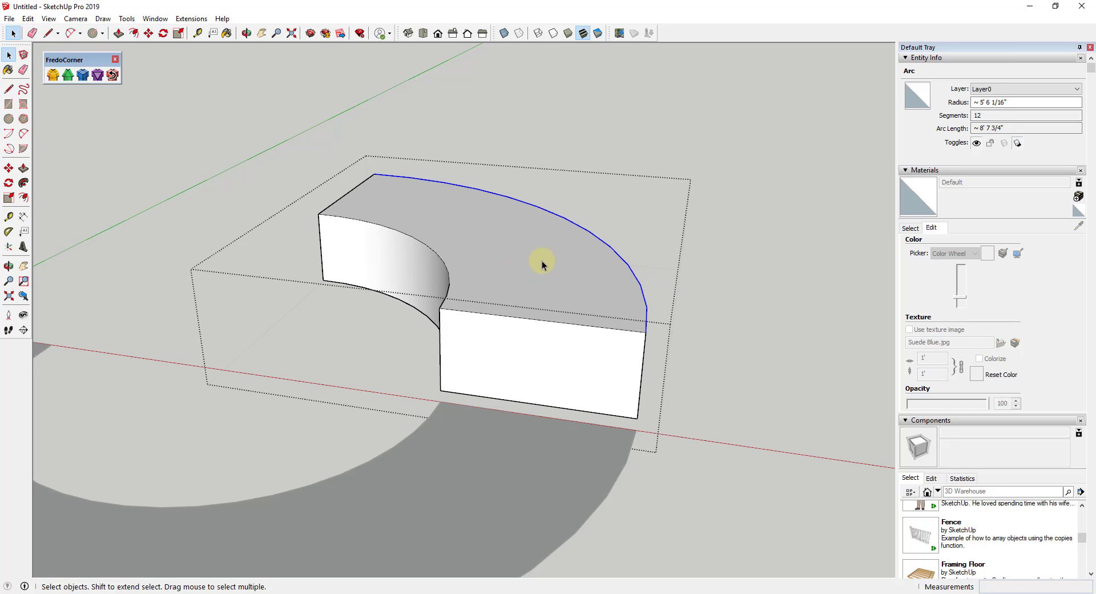
{"action": "key", "text": "f"}
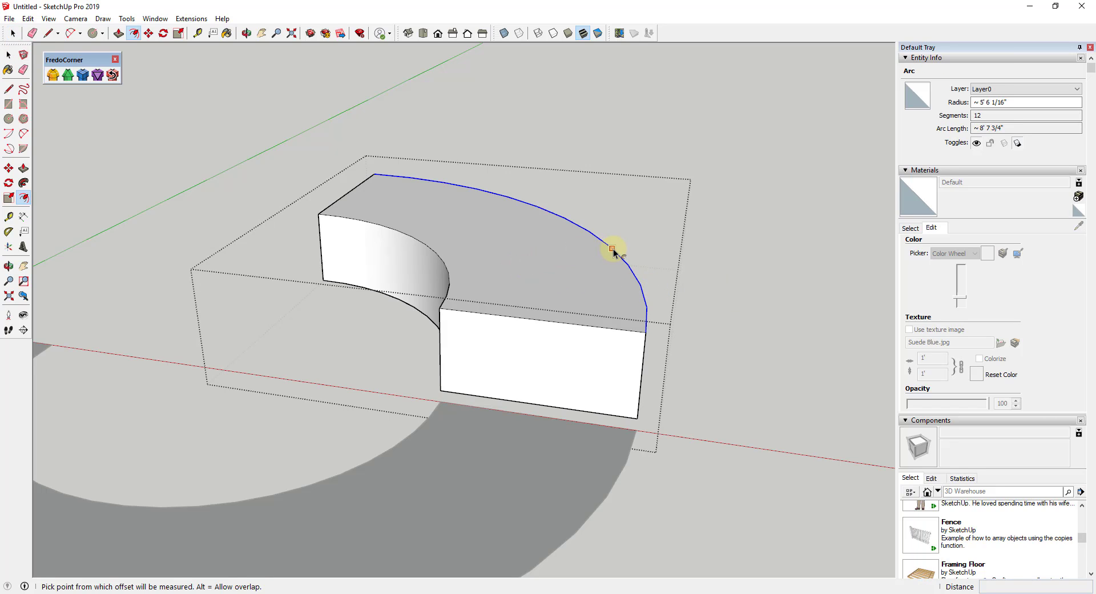
{"action": "key", "text": "space"}
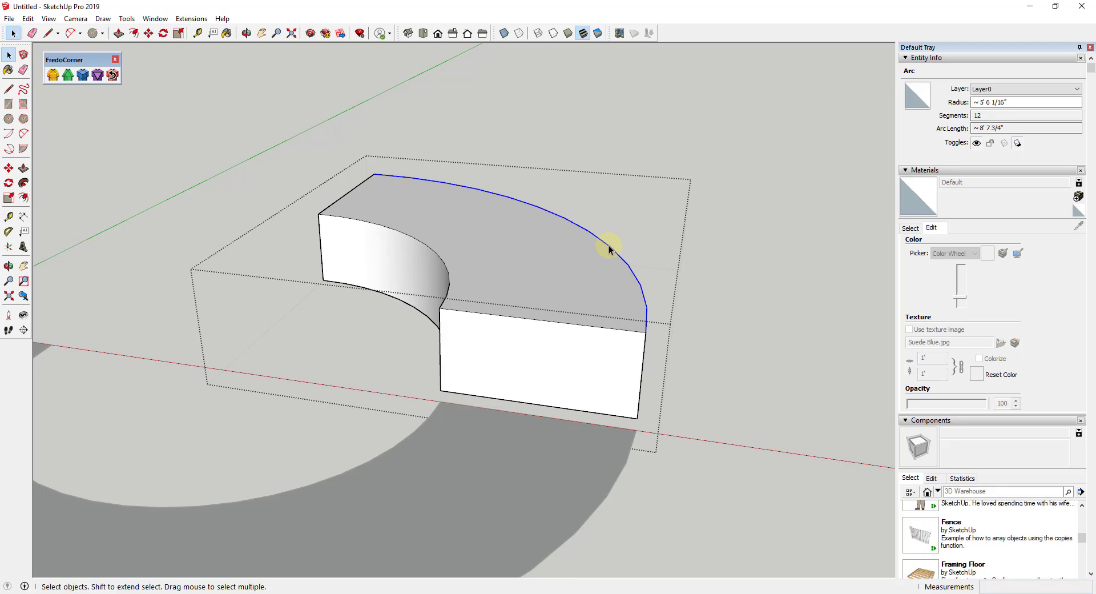
{"action": "key", "text": "f"}
{"action": "left_click", "coordinate": [609, 247]}
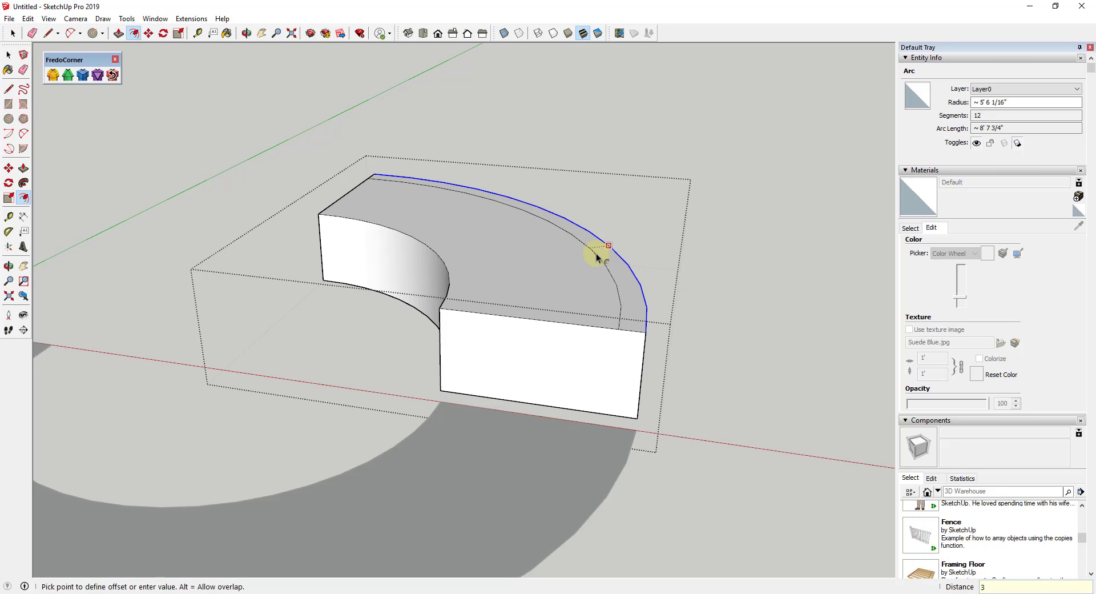
{"action": "type", "text": "3"}
{"action": "key", "text": "Return"}
{"action": "key", "text": "space"}
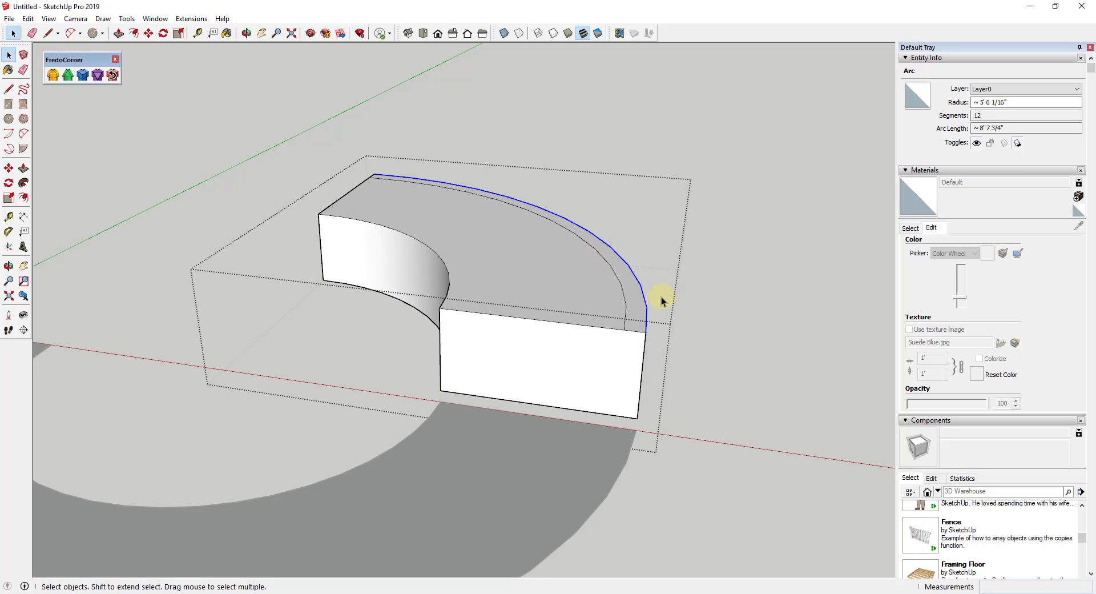
- Extrude the narrow outer strip on the top face 1' 2" upward with Push/Pull to form the backrest
{"action": "left_click", "coordinate": [631, 299]}
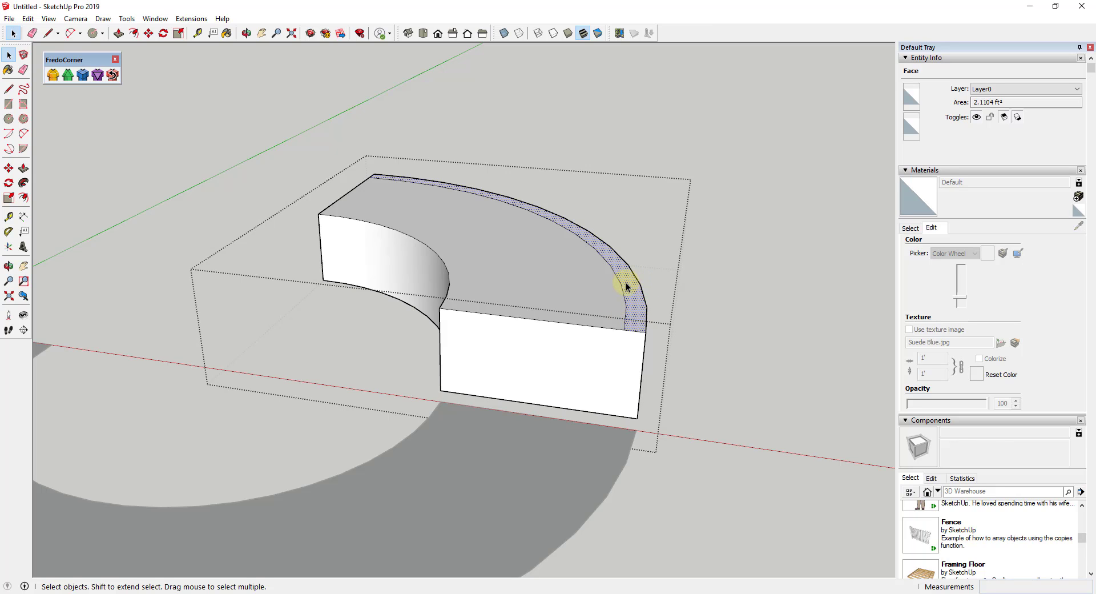
{"action": "key", "text": "p"}
{"action": "left_click_drag", "start_coordinate": [636, 299], "coordinate": [647, 227]}
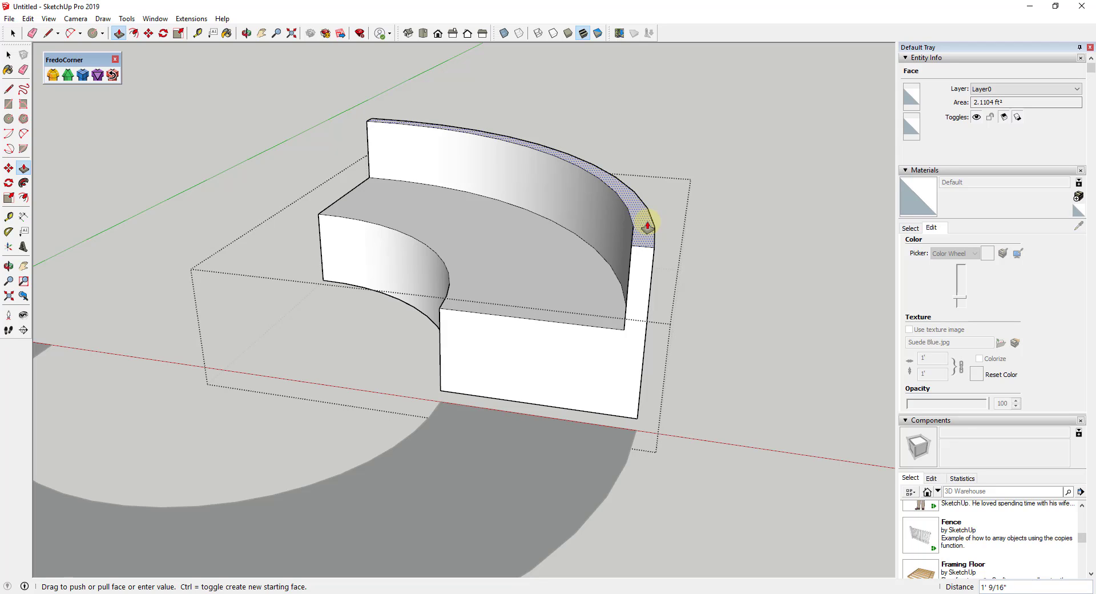
{"action": "left_click_drag", "start_coordinate": [648, 226], "coordinate": [653, 193]}
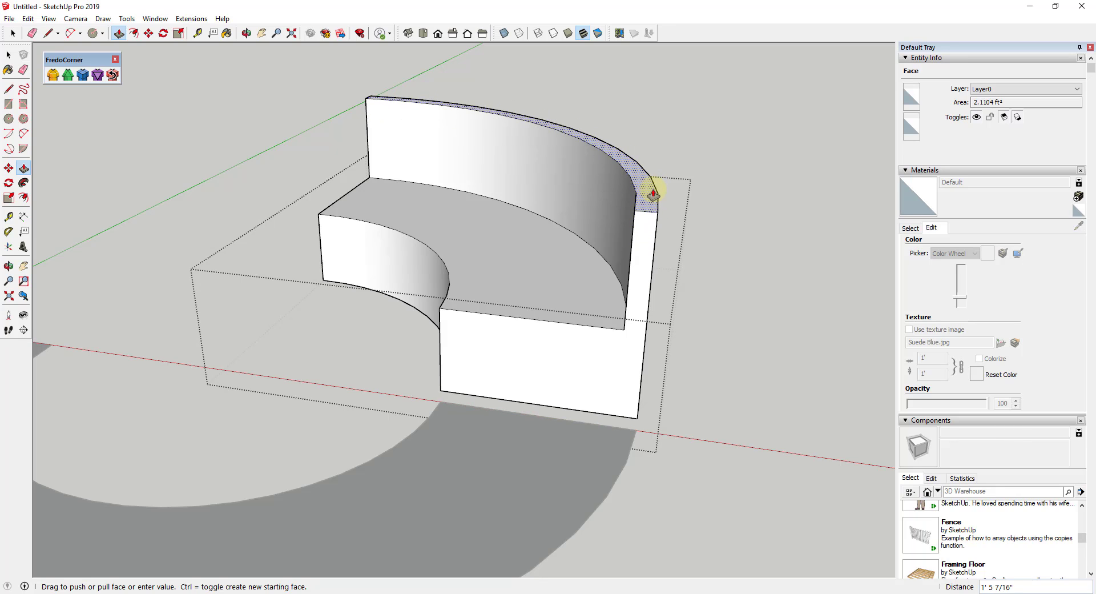
{"action": "key", "text": "Return"}
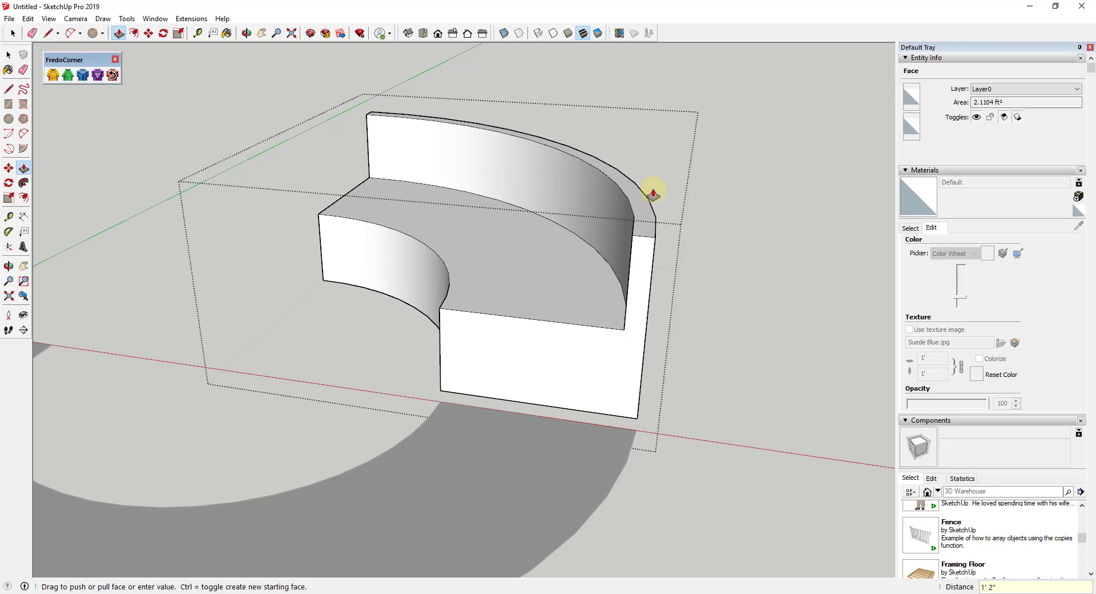
{"action": "key", "text": "space"}
- Copy the seat's top face and its edges, close the group, and paste the copy in place outside it
{"action": "middle_click_drag", "start_coordinate": [568, 245], "coordinate": [670, 217]}
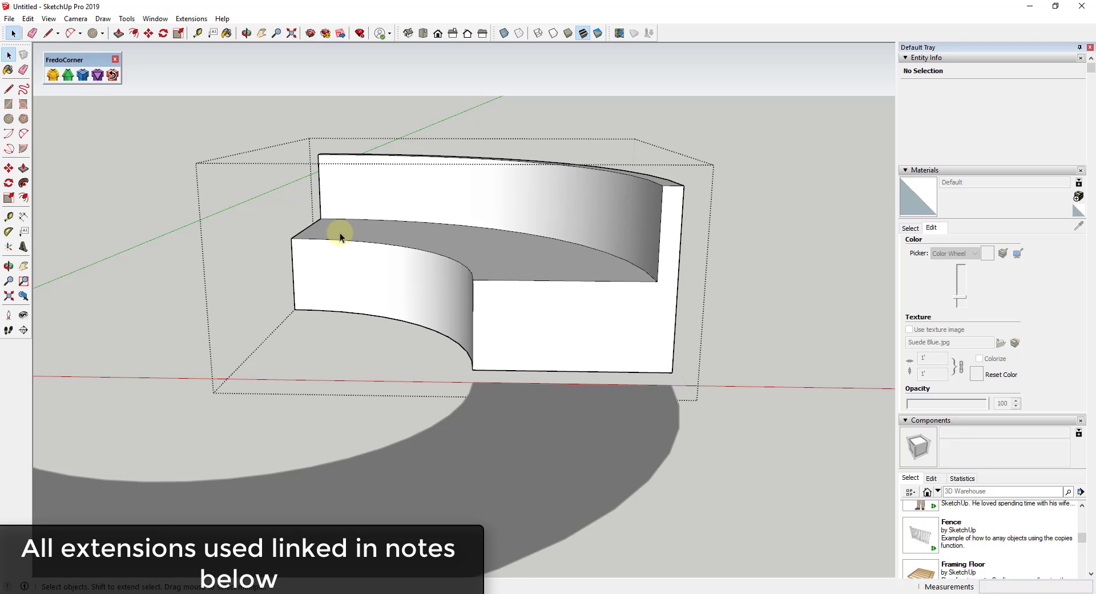
{"action": "double_click", "coordinate": [473, 265]}
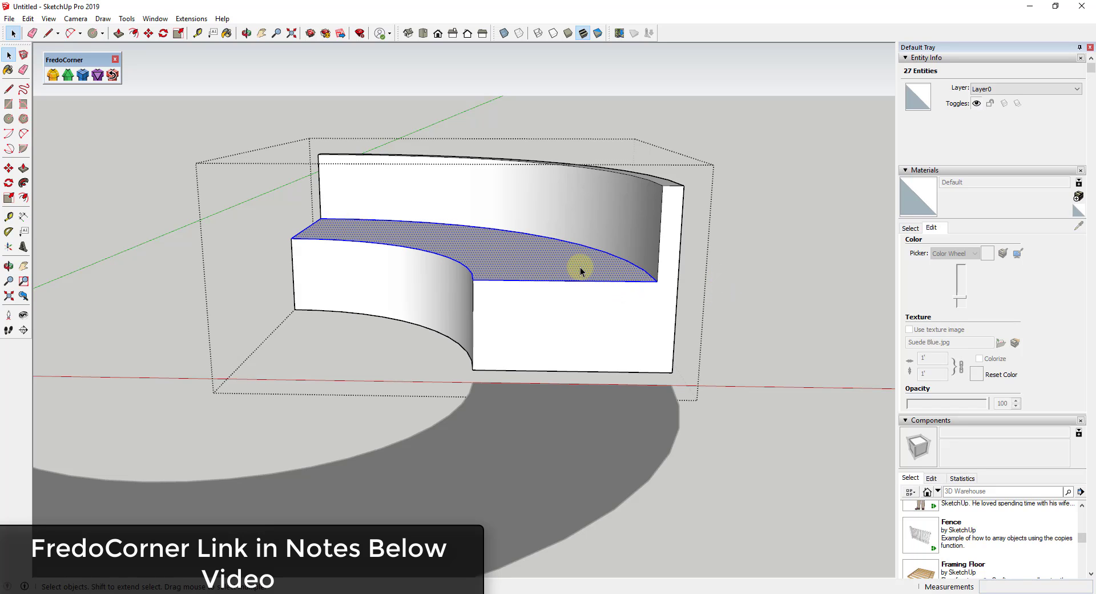
{"action": "left_click", "coordinate": [495, 252]}
{"action": "left_click", "coordinate": [769, 268]}
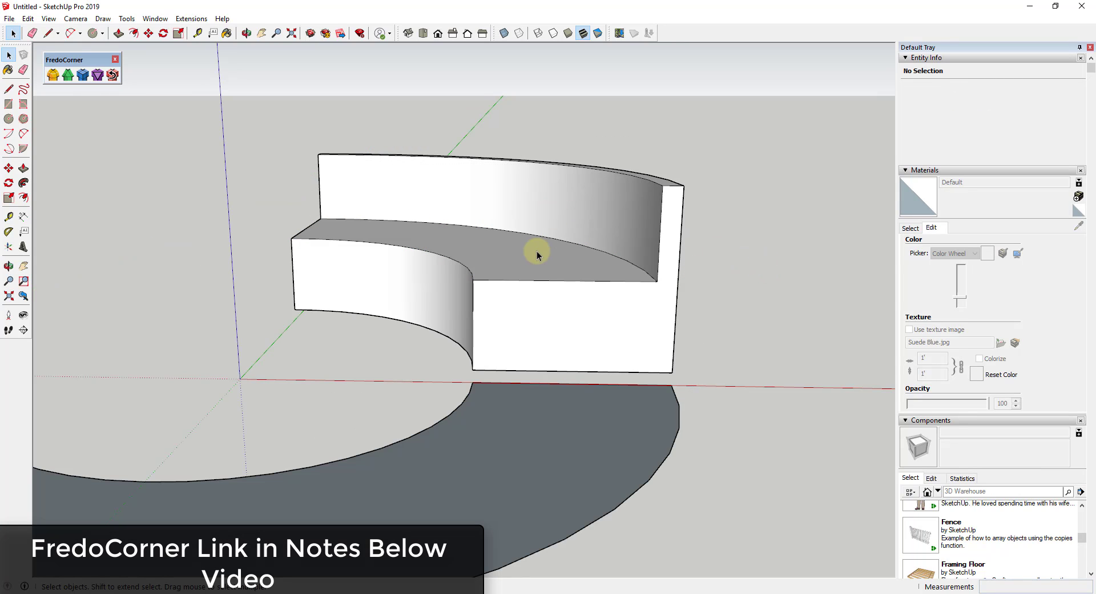
{"action": "left_click", "coordinate": [28, 18]}
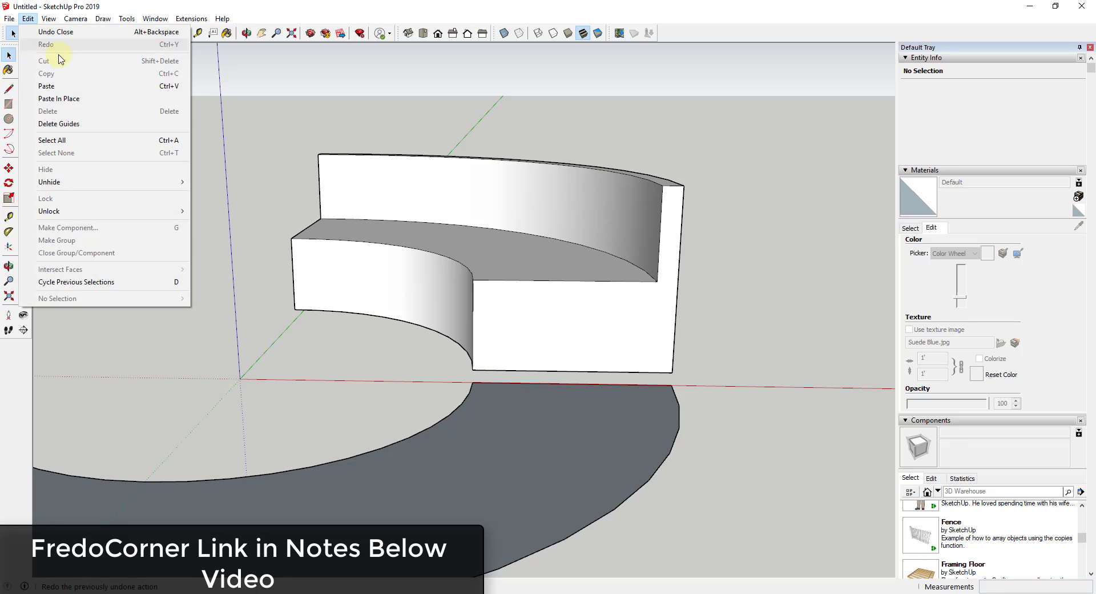
{"action": "left_click", "coordinate": [73, 100]}
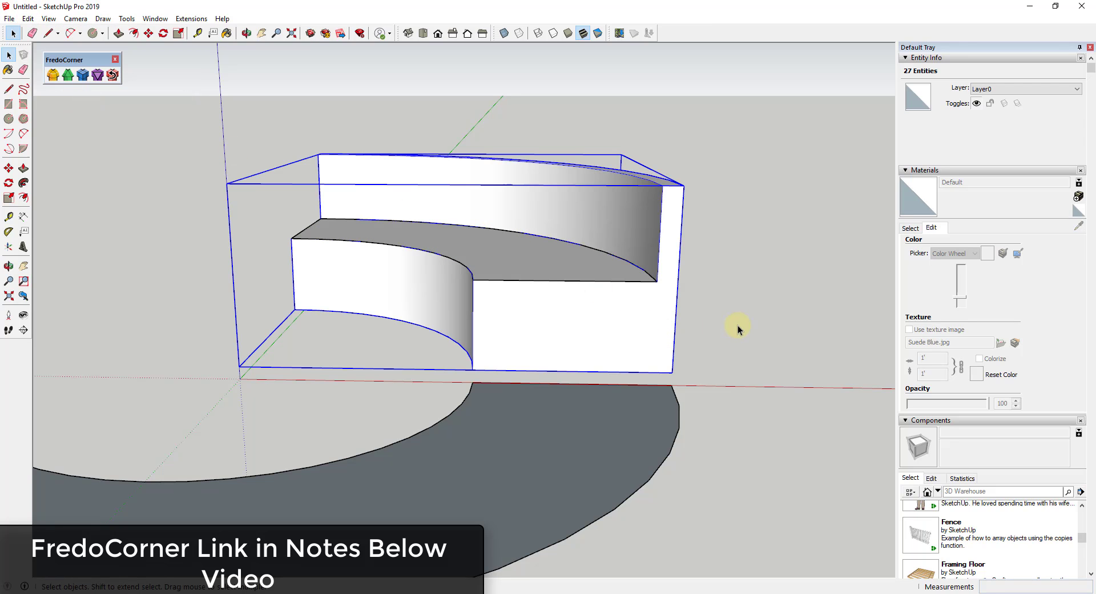
{"action": "key", "text": "g"}
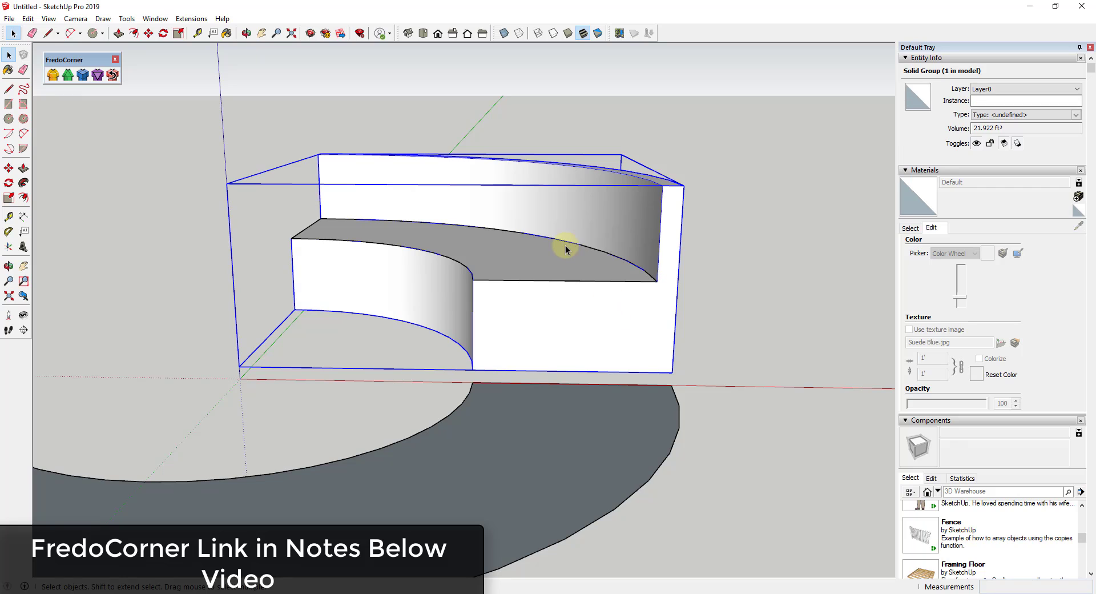
- Extrude the copied seat face 2" upward with Push/Pull into a curved cushion slab
{"action": "double_click", "coordinate": [551, 255]}
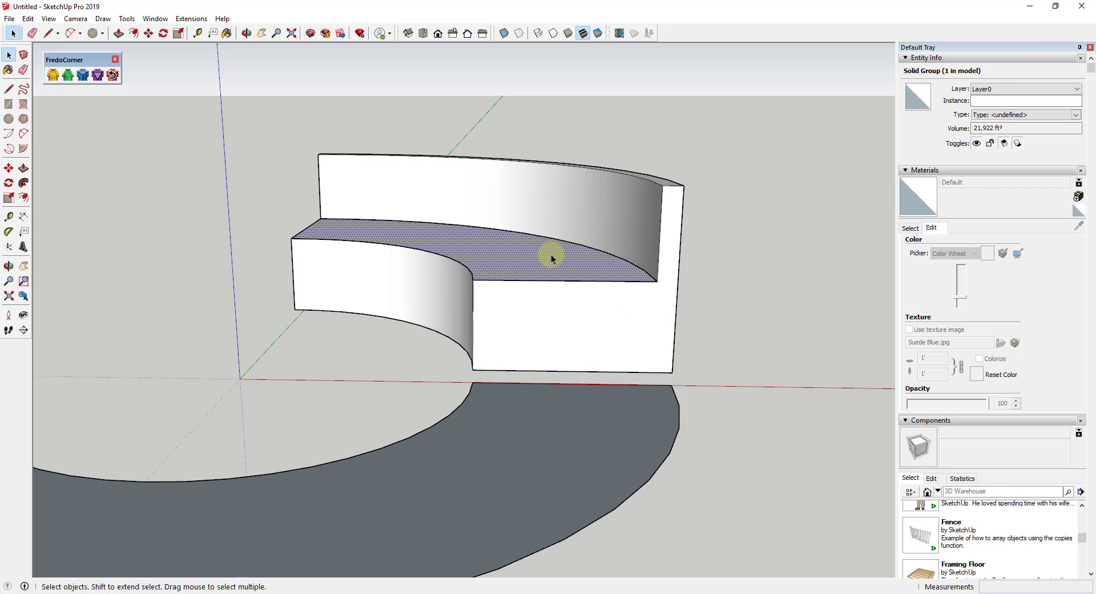
{"action": "key", "text": "p"}
{"action": "left_click", "coordinate": [545, 258]}
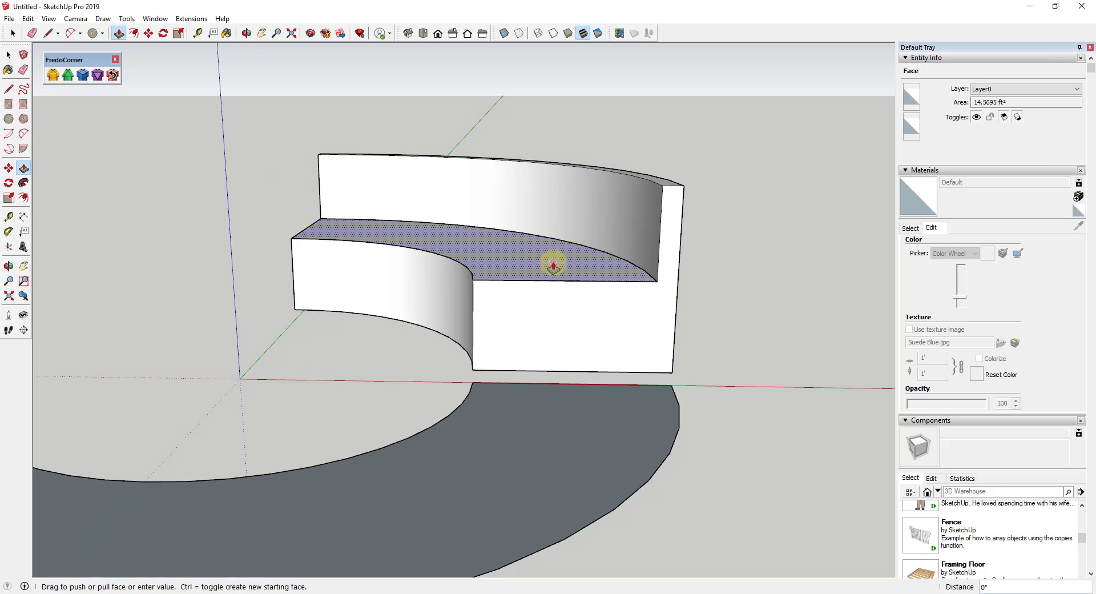
{"action": "type", "text": "2\""}
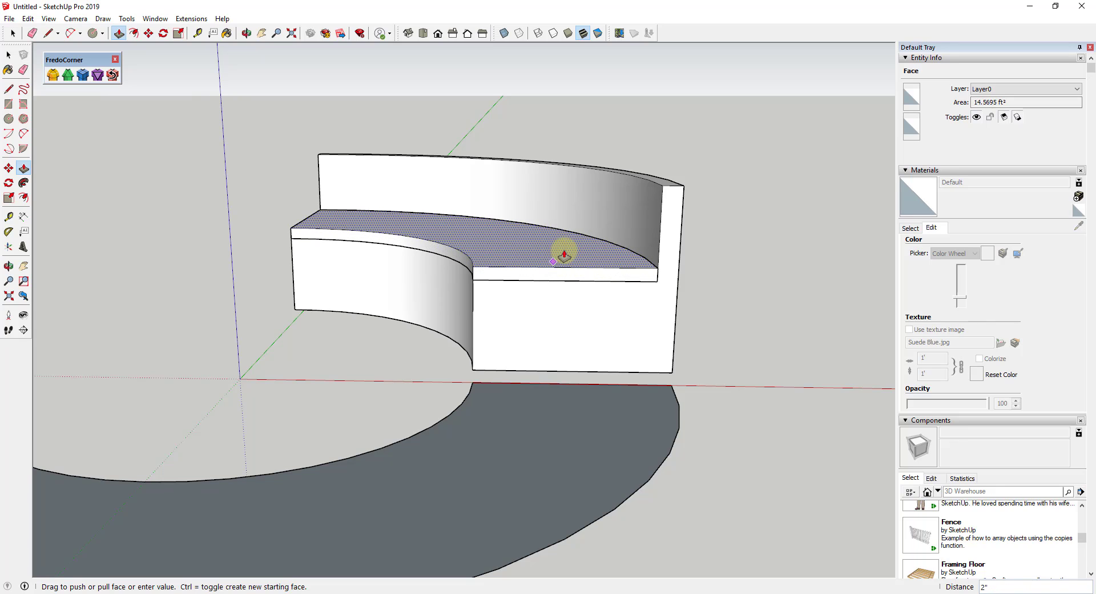
{"action": "key", "text": "space"}
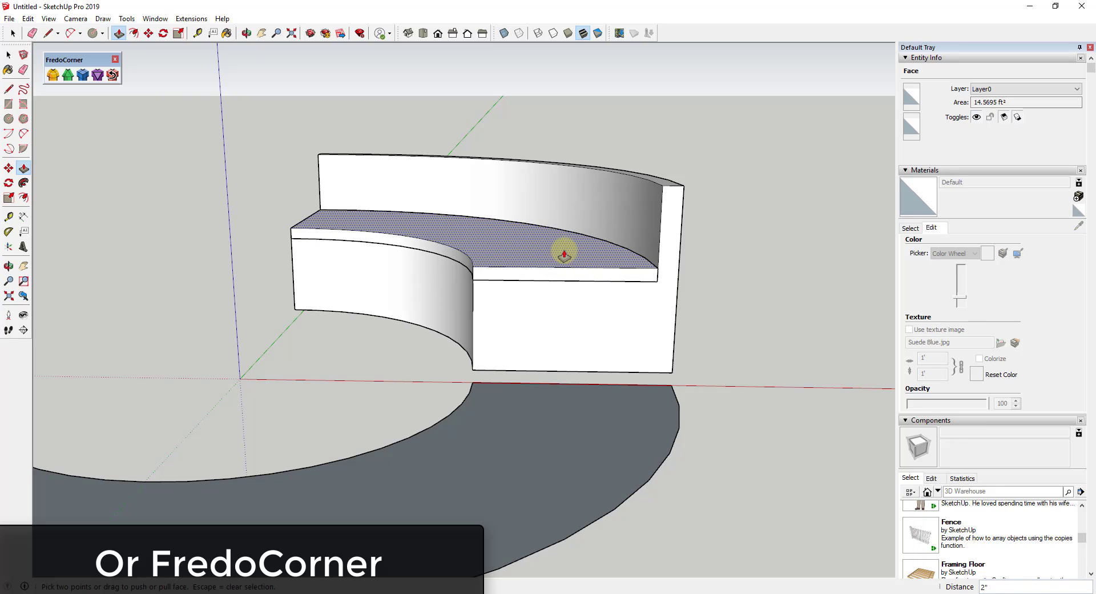
- Select the whole cushion slab with all its connected faces and edges and make it a group
{"action": "left_click", "coordinate": [568, 311]}
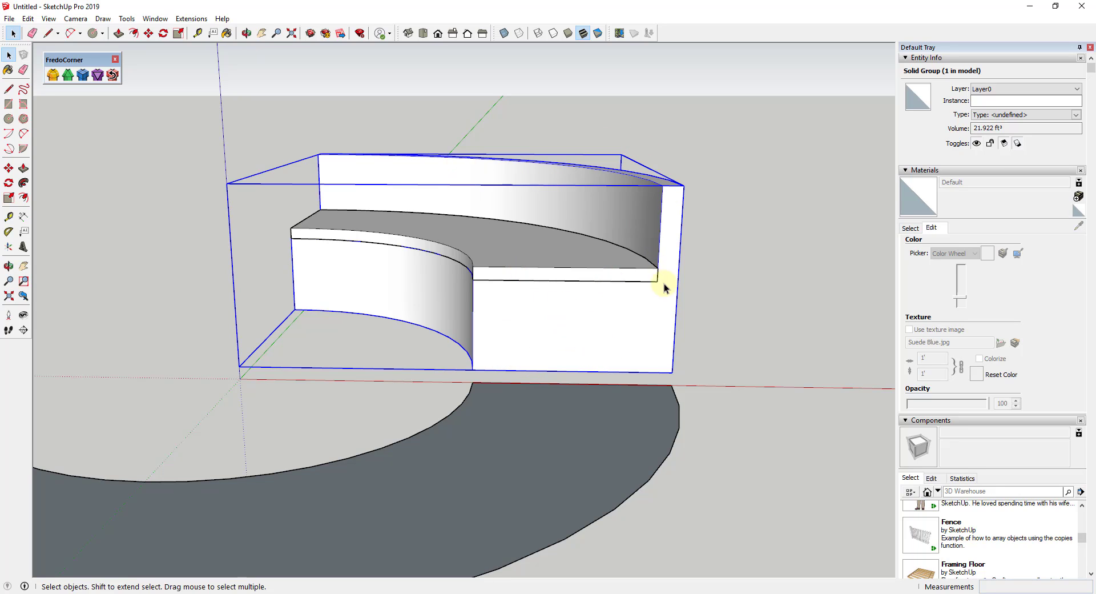
{"action": "double_click", "coordinate": [527, 248]}
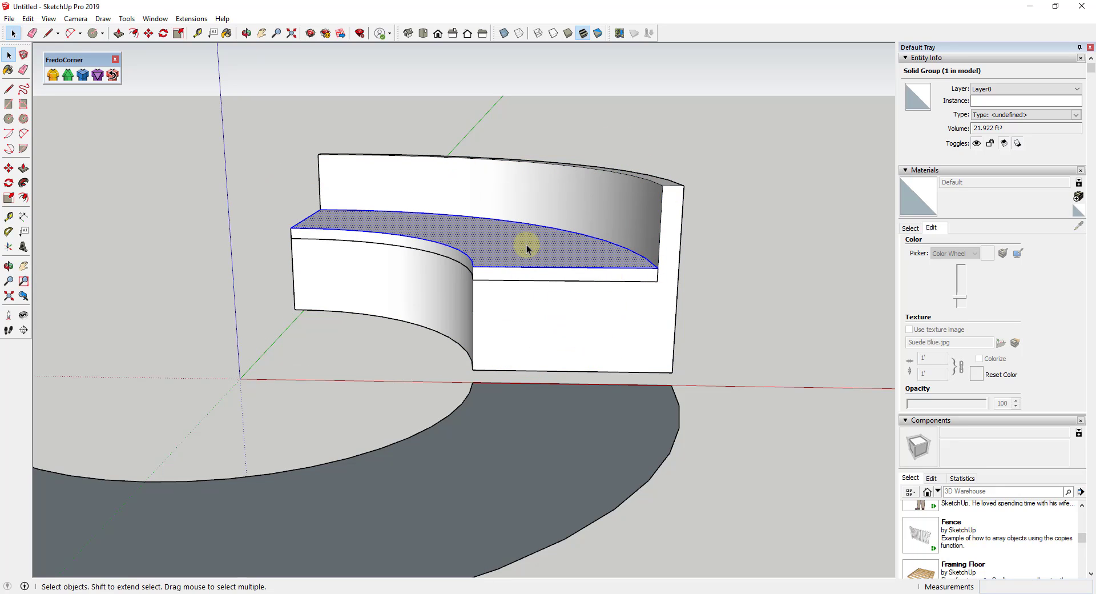
{"action": "double_click", "coordinate": [502, 240]}
{"action": "right_click", "coordinate": [505, 246]}
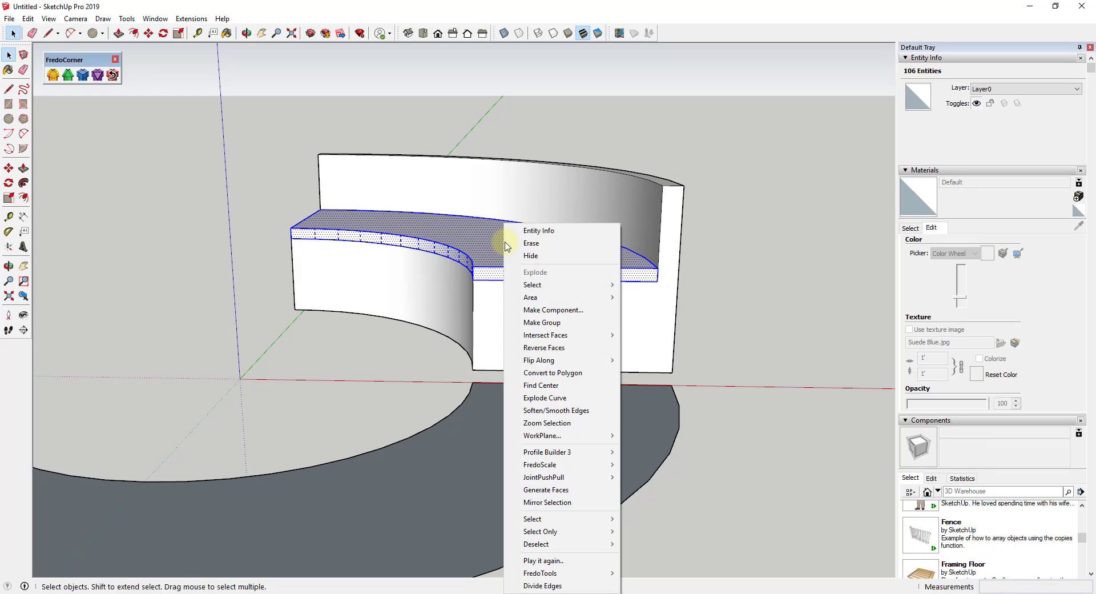
{"action": "left_click", "coordinate": [557, 322]}
{"action": "key", "text": "Escape"}
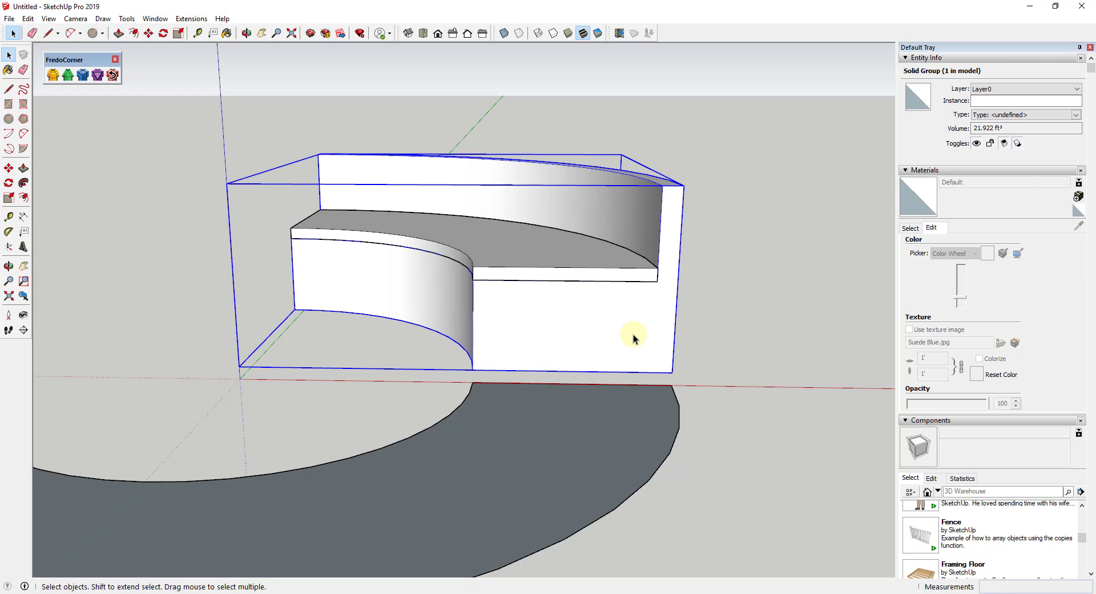
- Start FredoCorner Round on the group holding the bench base and backrest, with a rounding offset of 0.25"
{"action": "middle_click_drag", "start_coordinate": [528, 326], "coordinate": [563, 252]}
{"action": "left_click", "coordinate": [547, 234]}
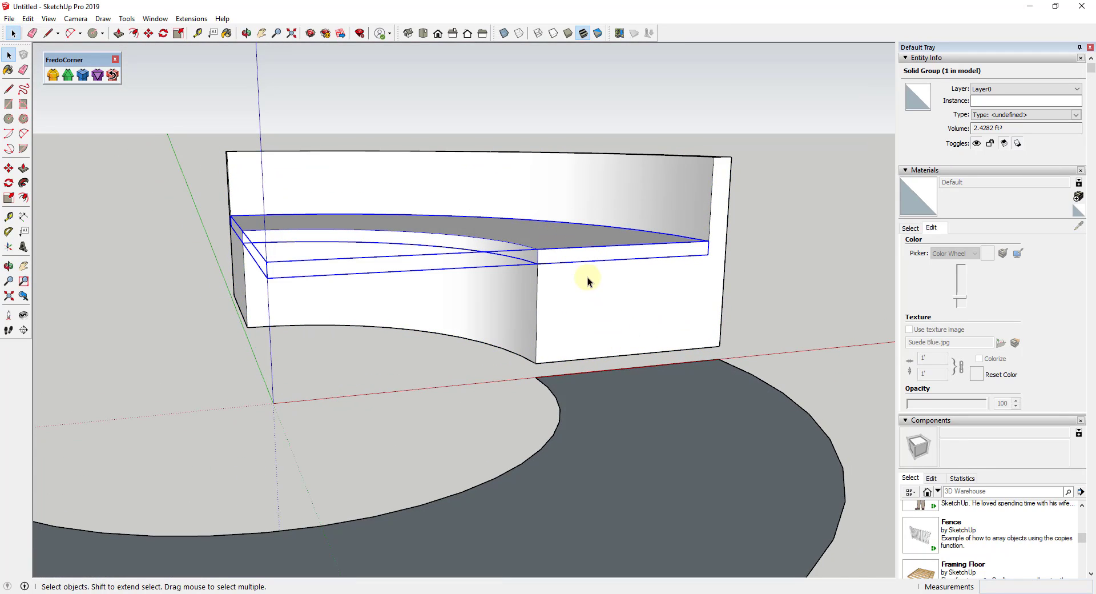
{"action": "left_click", "coordinate": [593, 300]}
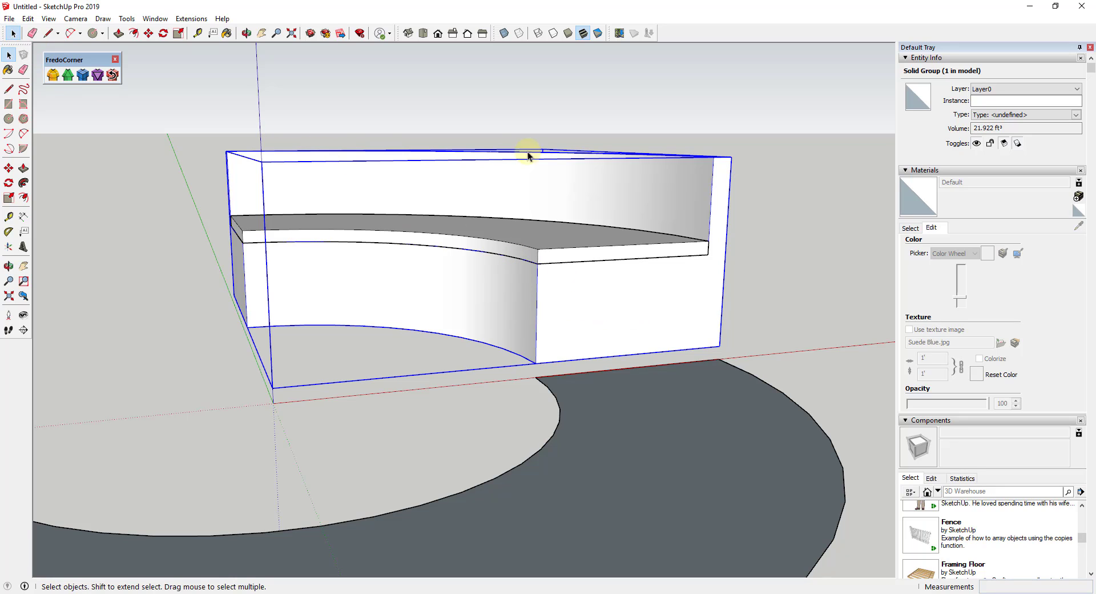
{"action": "left_click", "coordinate": [55, 78]}
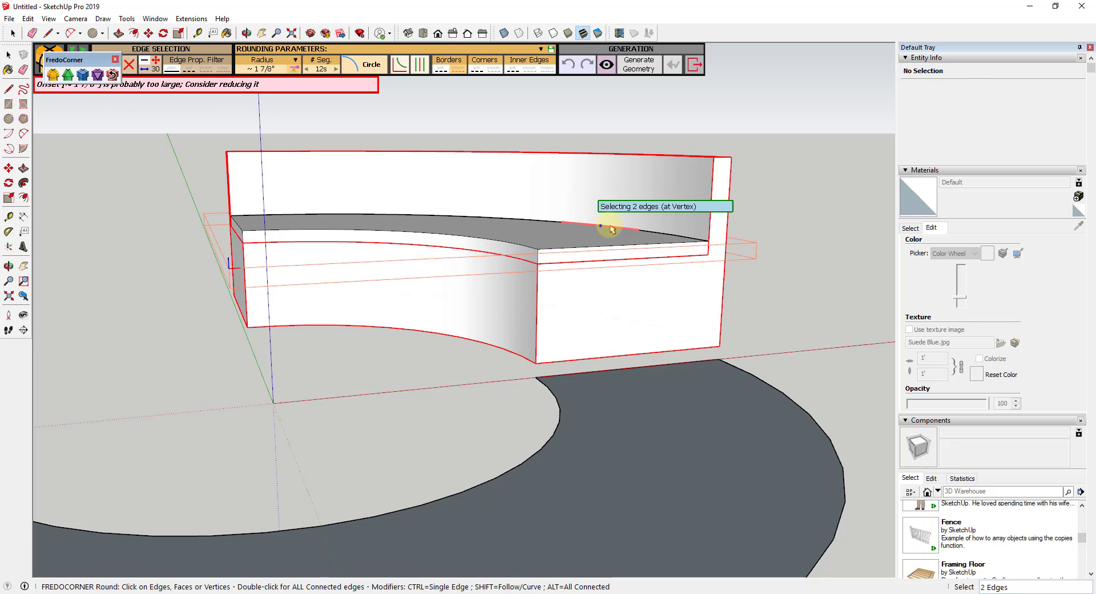
{"action": "scroll", "coordinate": [519, 192], "scroll_direction": "up", "scroll_amount": 15}
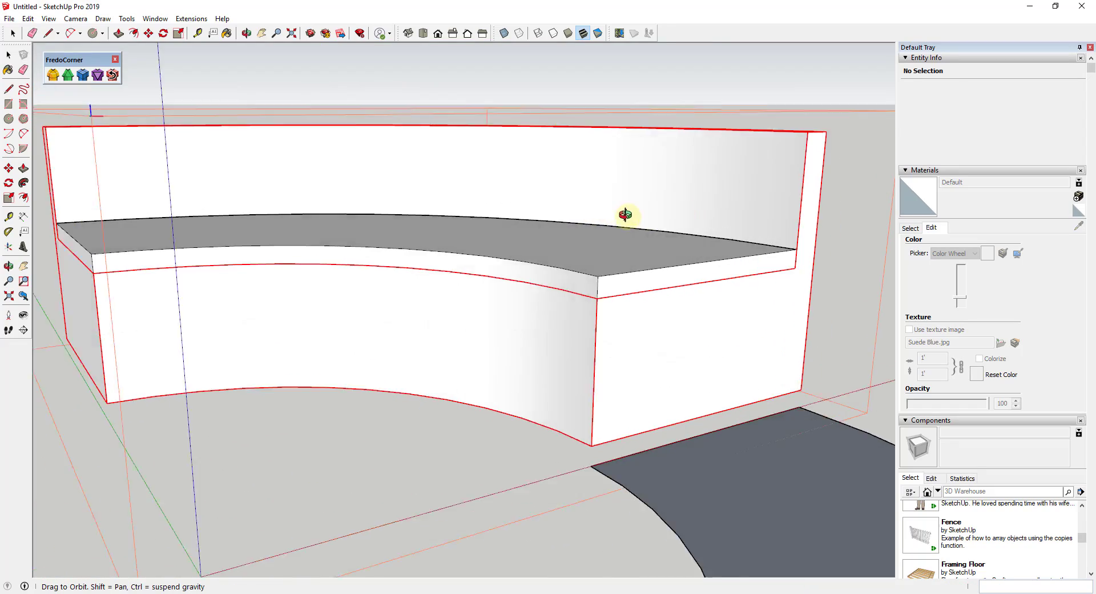
{"action": "scroll", "coordinate": [824, 235], "scroll_direction": "down", "scroll_amount": 10}
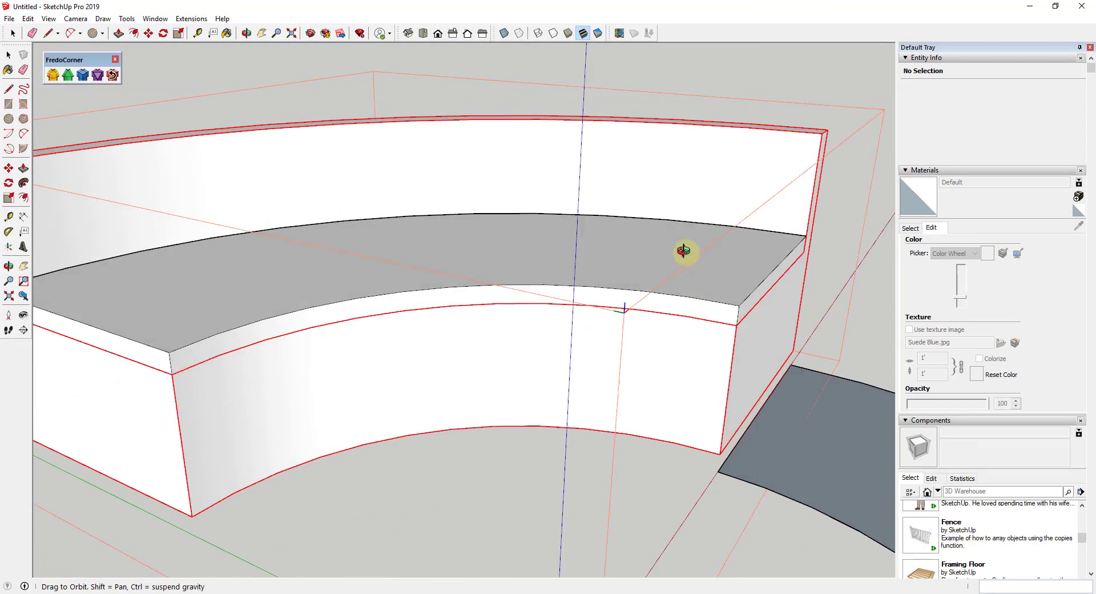
{"action": "scroll", "coordinate": [742, 167], "scroll_direction": "down", "scroll_amount": 3}
{"action": "middle_click_drag", "start_coordinate": [742, 167], "coordinate": [837, 189]}
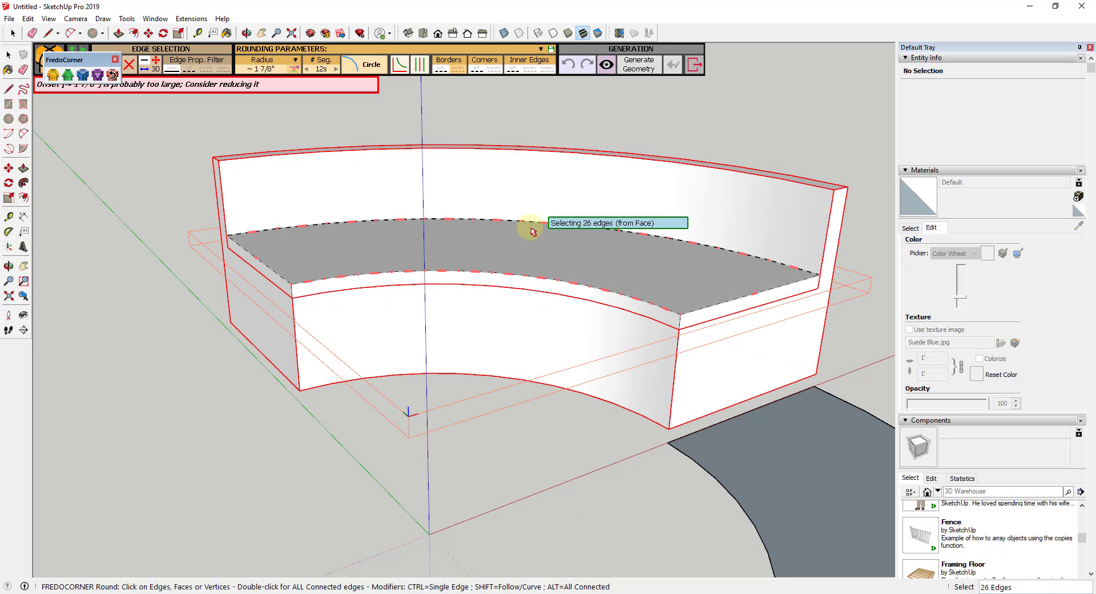
{"action": "left_click", "coordinate": [263, 76]}
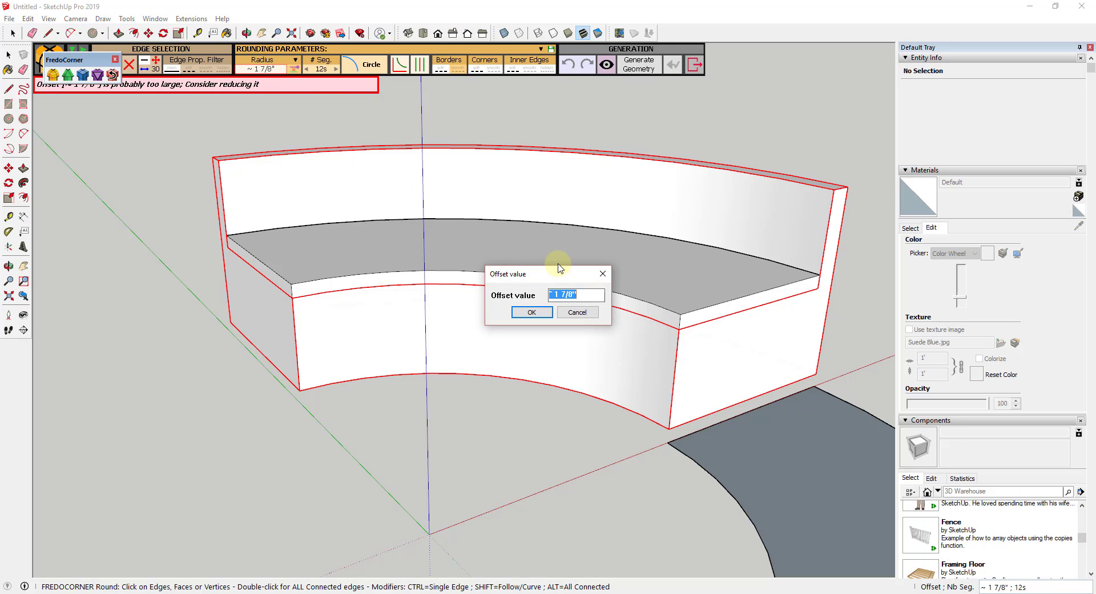
{"action": "type", "text": ".25"}
{"action": "key", "text": "Return"}
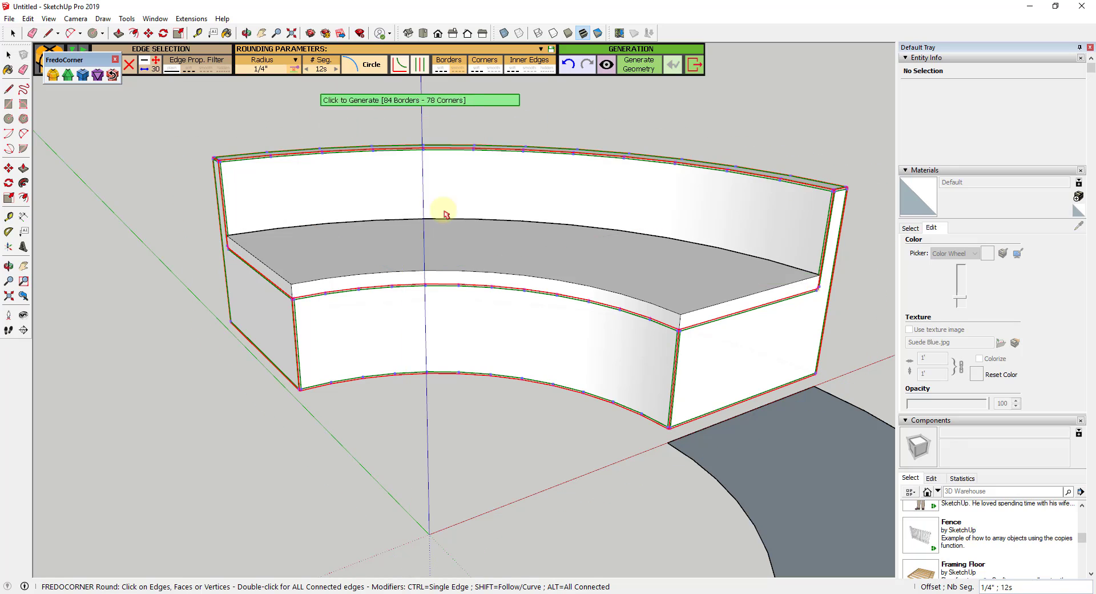
- Examine the rounding offset lines along the edges of the bench base and backrest from several angles
{"action": "middle_click_drag", "start_coordinate": [631, 239], "coordinate": [807, 238]}
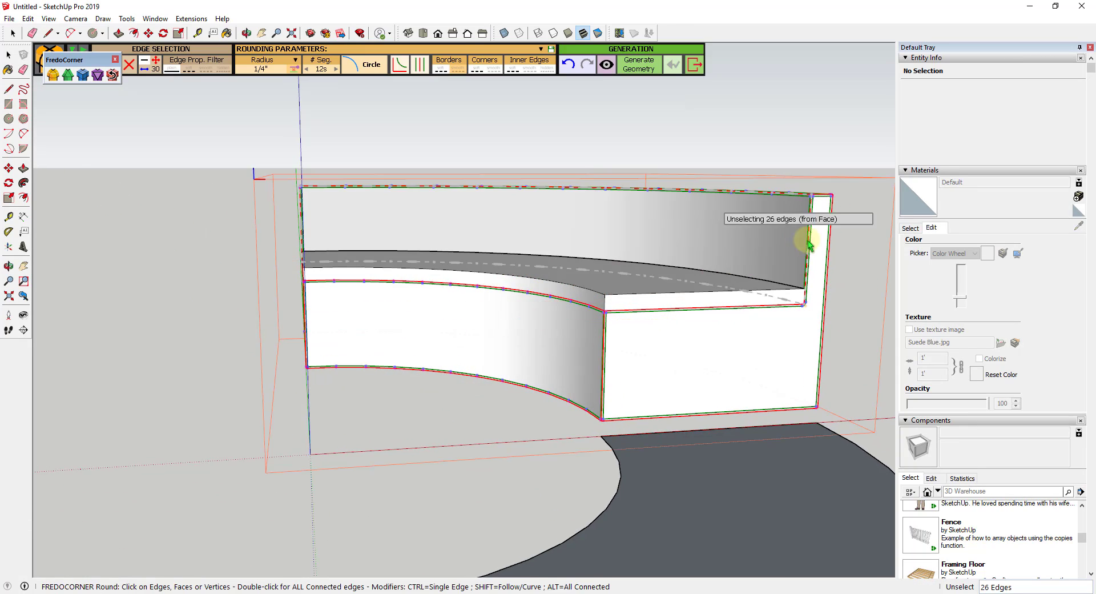
{"action": "scroll", "coordinate": [839, 227], "scroll_direction": "up", "scroll_amount": 5}
{"action": "scroll", "coordinate": [702, 297], "scroll_direction": "down", "scroll_amount": 5}
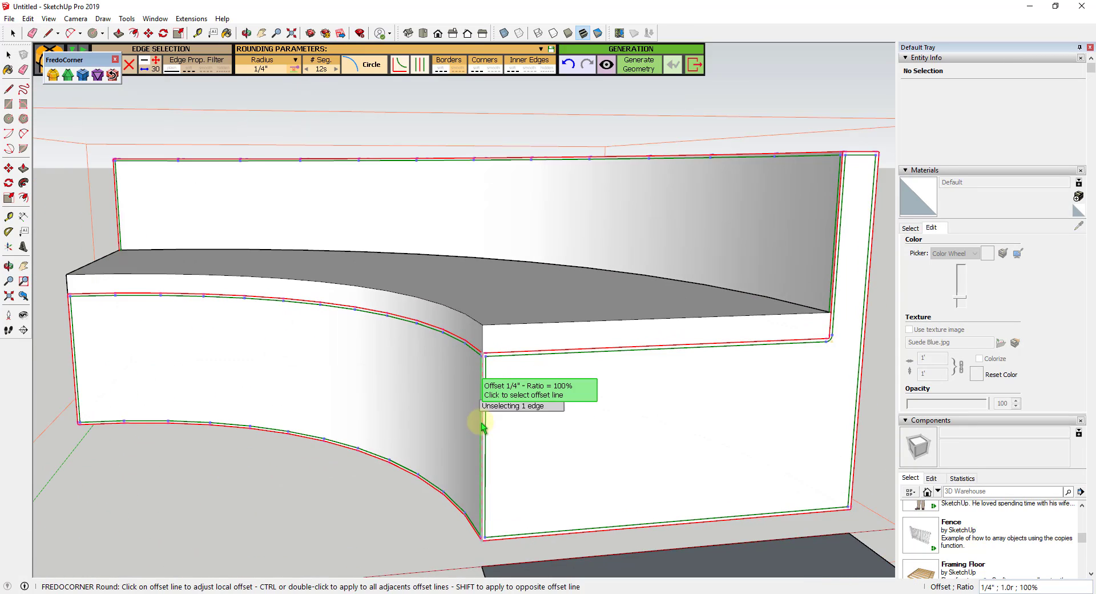
{"action": "scroll", "coordinate": [496, 411], "scroll_direction": "up", "scroll_amount": 3}
{"action": "middle_click_drag", "start_coordinate": [513, 405], "coordinate": [565, 392]}
{"action": "scroll", "coordinate": [628, 372], "scroll_direction": "down", "scroll_amount": 5}
{"action": "middle_click_drag", "start_coordinate": [472, 429], "coordinate": [553, 392]}
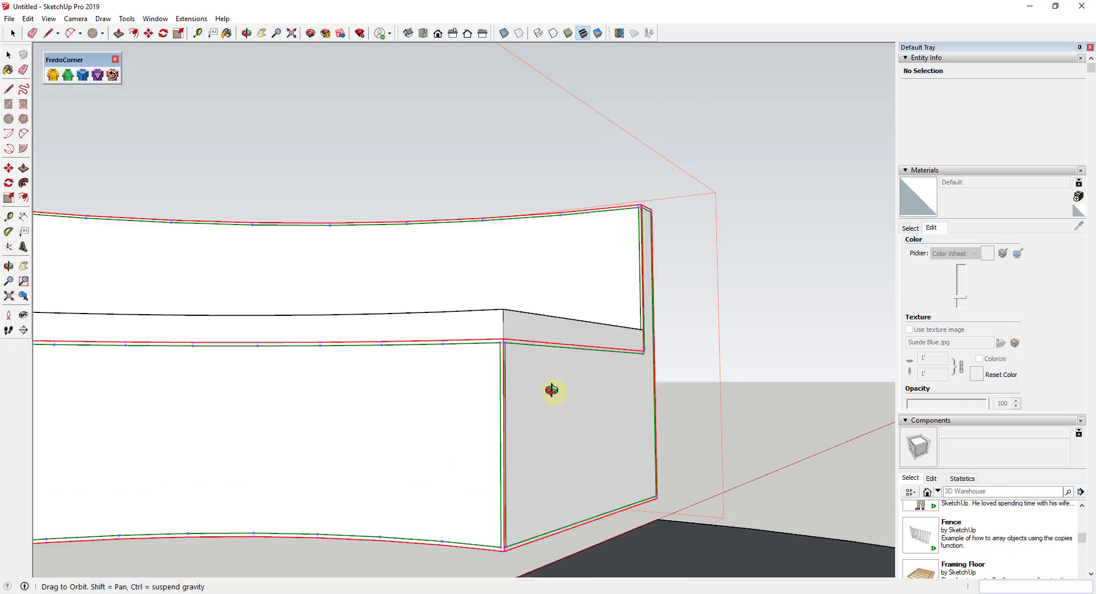
{"action": "scroll", "coordinate": [616, 360], "scroll_direction": "up", "scroll_amount": 6}
{"action": "middle_click_drag", "start_coordinate": [616, 359], "coordinate": [366, 456]}
{"action": "scroll", "coordinate": [711, 419], "scroll_direction": "down", "scroll_amount": 2}
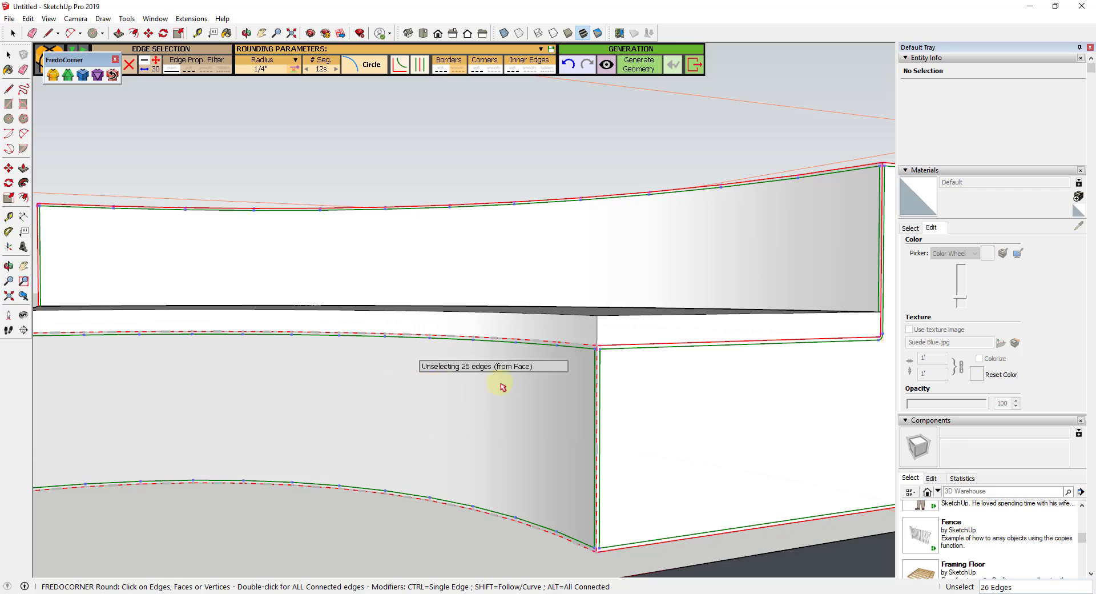
{"action": "scroll", "coordinate": [568, 380], "scroll_direction": "down", "scroll_amount": 5}
{"action": "middle_click_drag", "start_coordinate": [420, 290], "coordinate": [404, 340]}
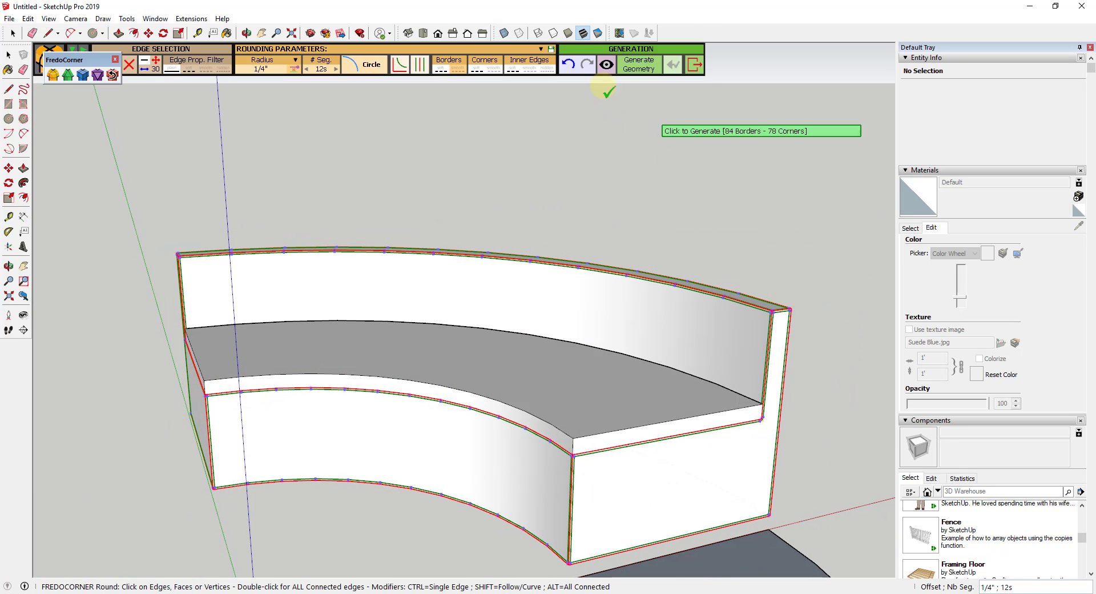
- Preview the bench group's edge rounding, increase its offset to about 3/8", and generate the rounded geometry
{"action": "left_click", "coordinate": [605, 68]}
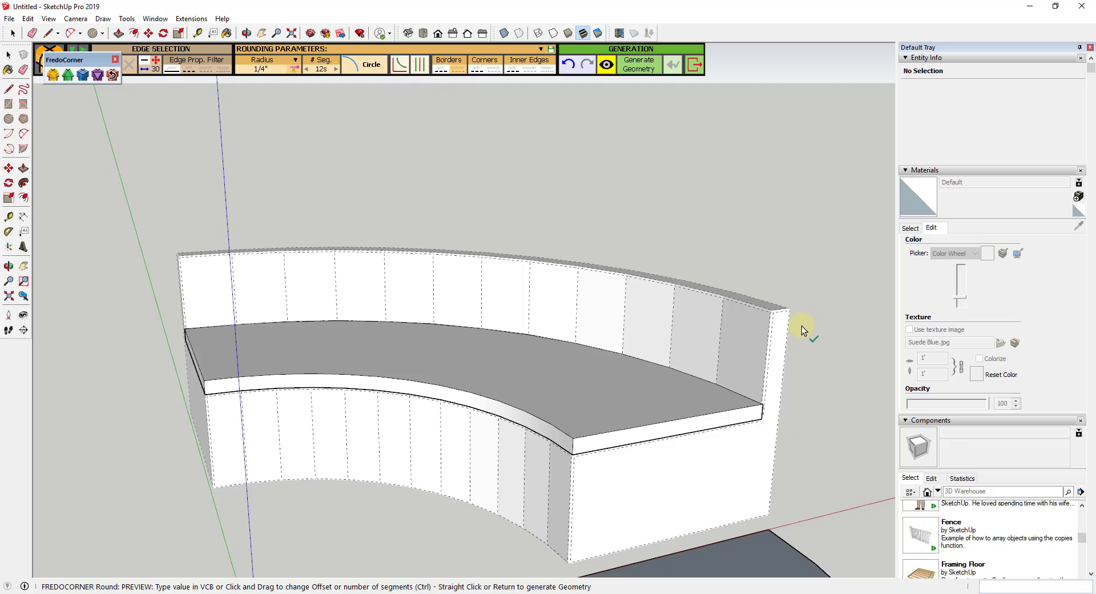
{"action": "left_click_drag", "start_coordinate": [834, 355], "coordinate": [837, 314]}
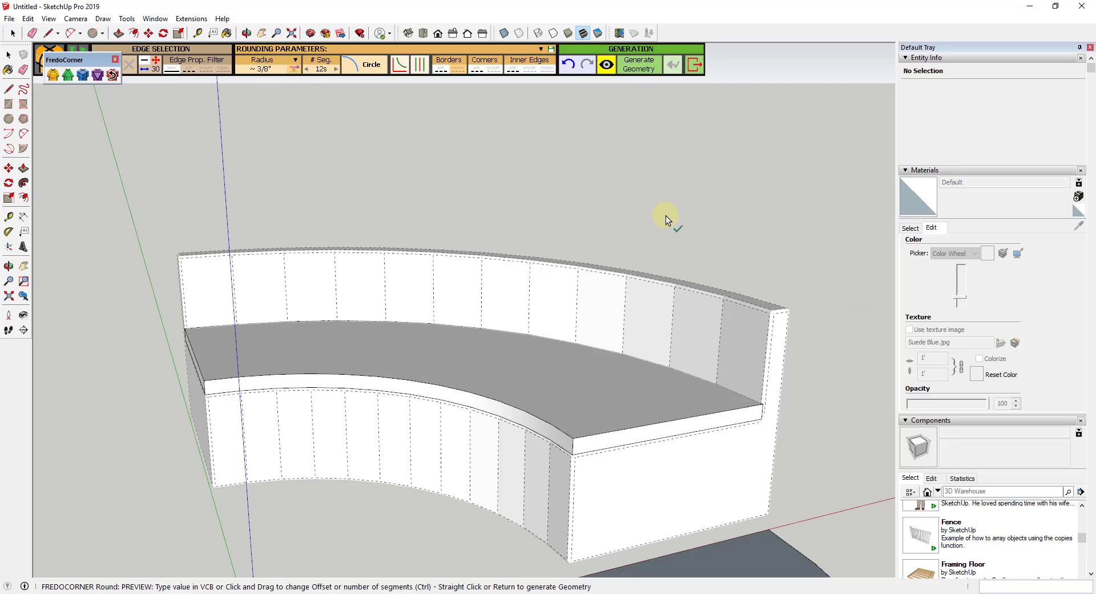
{"action": "left_click", "coordinate": [715, 223]}
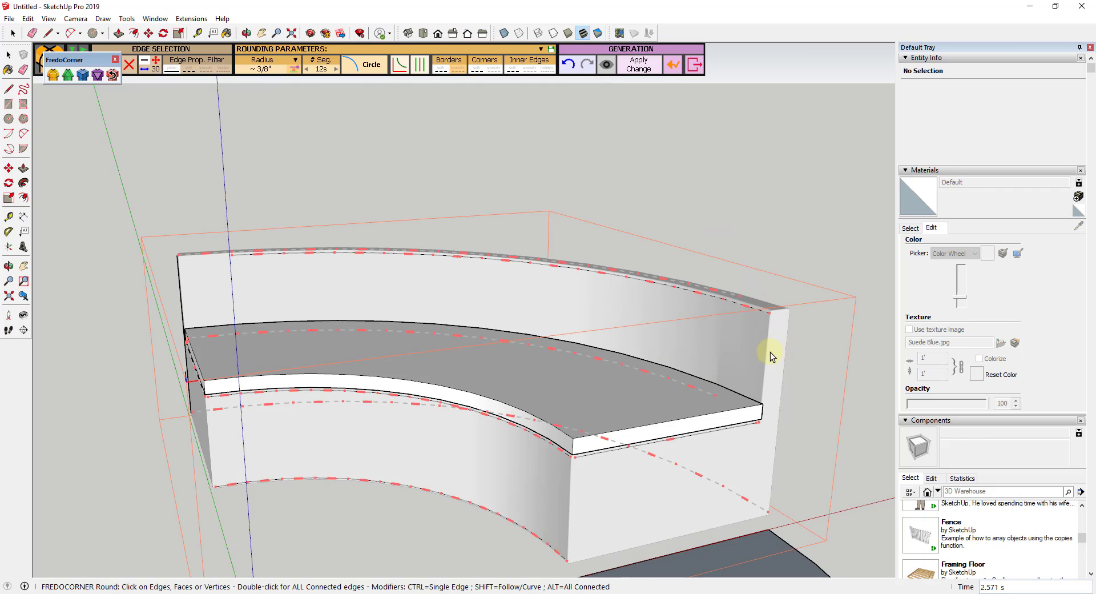
- Turn on the display of hidden geometry to show the segments of the bench's rounded edges
{"action": "middle_click_drag", "start_coordinate": [770, 352], "coordinate": [643, 383]}
{"action": "scroll", "coordinate": [599, 379], "scroll_direction": "up", "scroll_amount": 5}
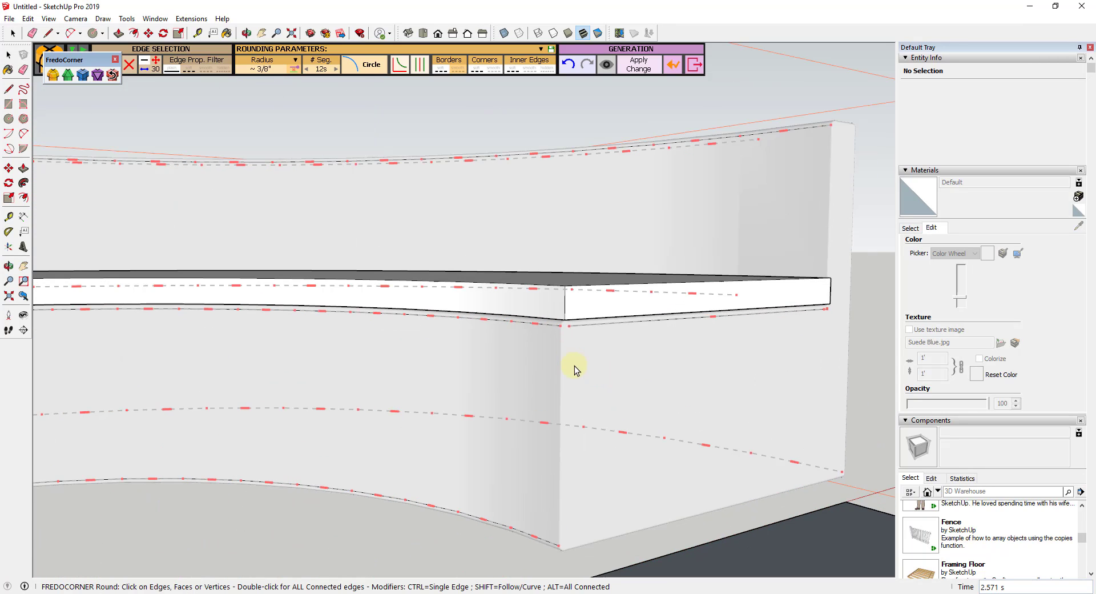
{"action": "scroll", "coordinate": [571, 354], "scroll_direction": "up", "scroll_amount": 1}
{"action": "scroll", "coordinate": [567, 337], "scroll_direction": "down", "scroll_amount": 4}
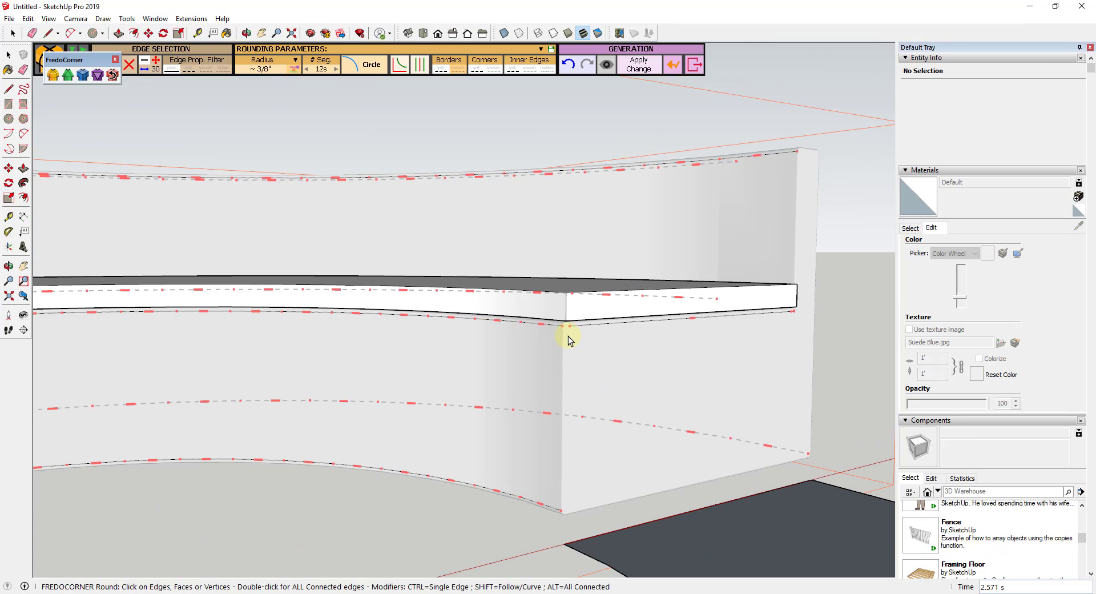
{"action": "left_click", "coordinate": [49, 19]}
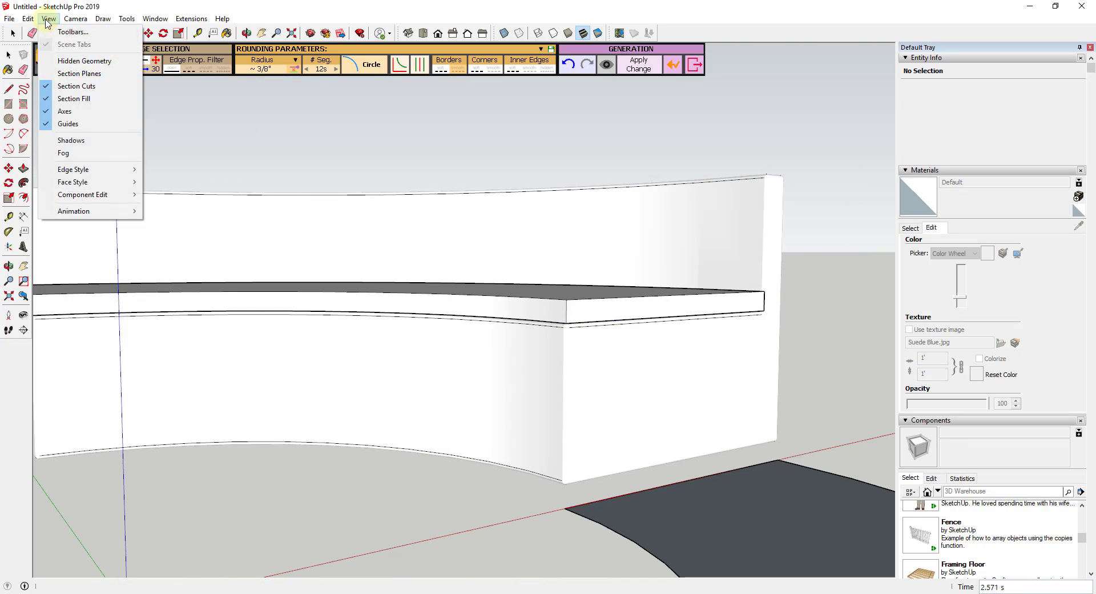
{"action": "left_click", "coordinate": [84, 61]}
- Examine the segmented rounded corners and edges on the backrest's end and the seat base
{"action": "middle_click_drag", "start_coordinate": [697, 362], "coordinate": [868, 232]}
{"action": "scroll", "coordinate": [825, 237], "scroll_direction": "up", "scroll_amount": 5}
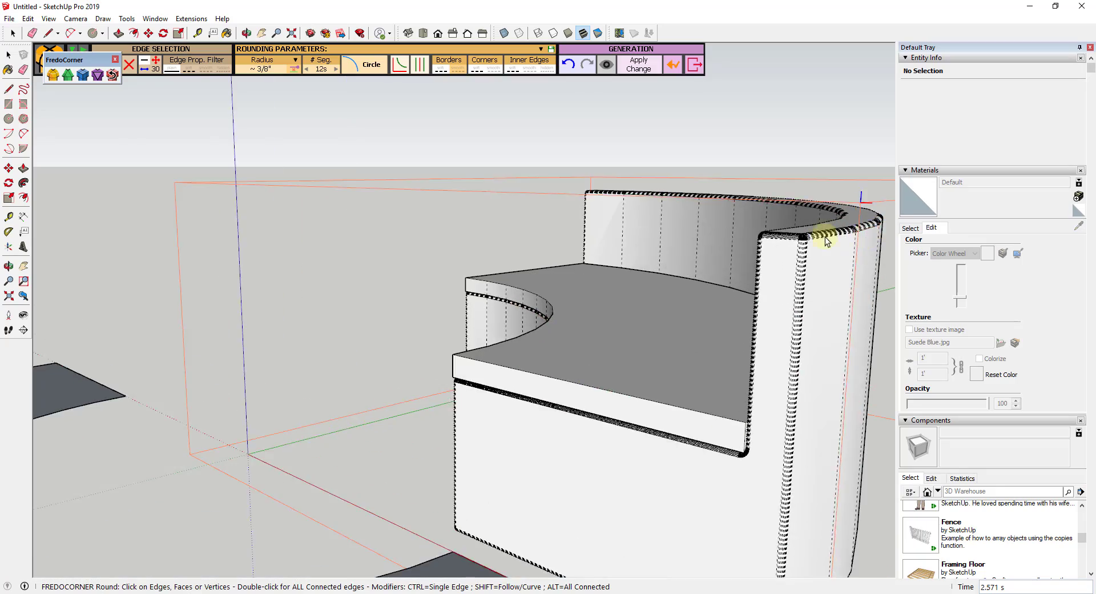
{"action": "scroll", "coordinate": [799, 237], "scroll_direction": "up", "scroll_amount": 2}
{"action": "middle_click_drag", "start_coordinate": [790, 237], "coordinate": [807, 263]}
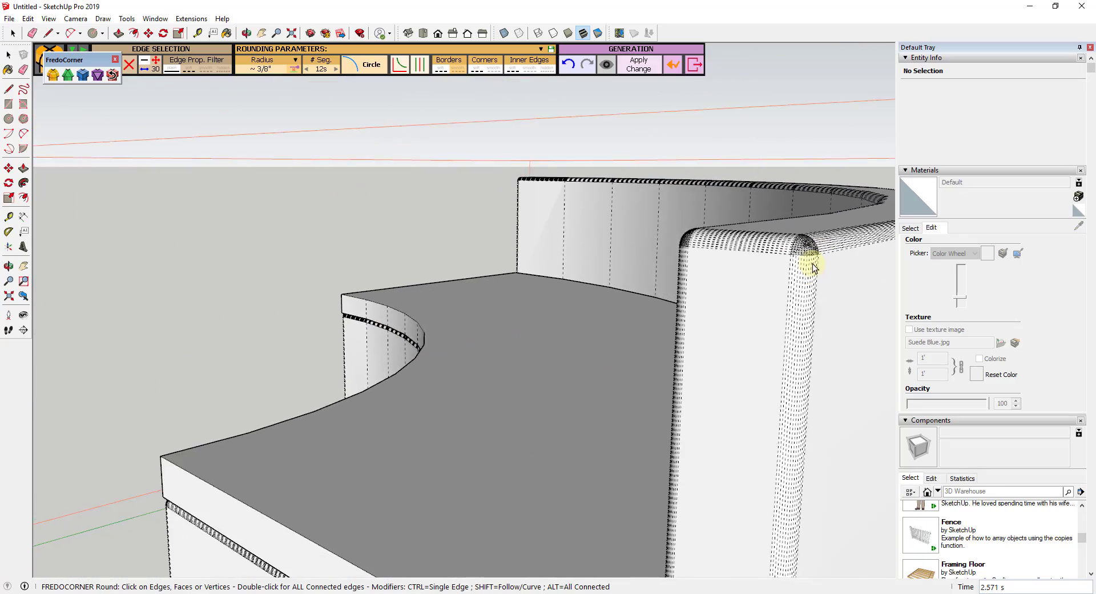
{"action": "scroll", "coordinate": [793, 274], "scroll_direction": "down", "scroll_amount": 2}
{"action": "scroll", "coordinate": [556, 399], "scroll_direction": "down", "scroll_amount": 2}
{"action": "scroll", "coordinate": [742, 434], "scroll_direction": "up", "scroll_amount": 5}
{"action": "middle_click_drag", "start_coordinate": [788, 451], "coordinate": [851, 403]}
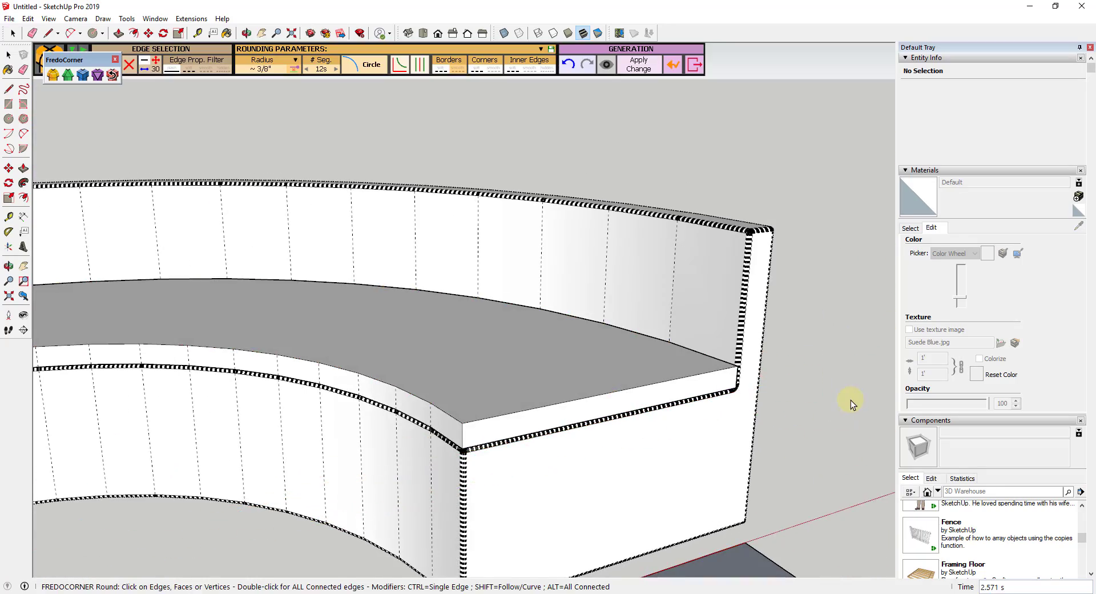
- Turn off the display of hidden geometry and exit the FredoCorner rounding tool
{"action": "left_click", "coordinate": [55, 24]}
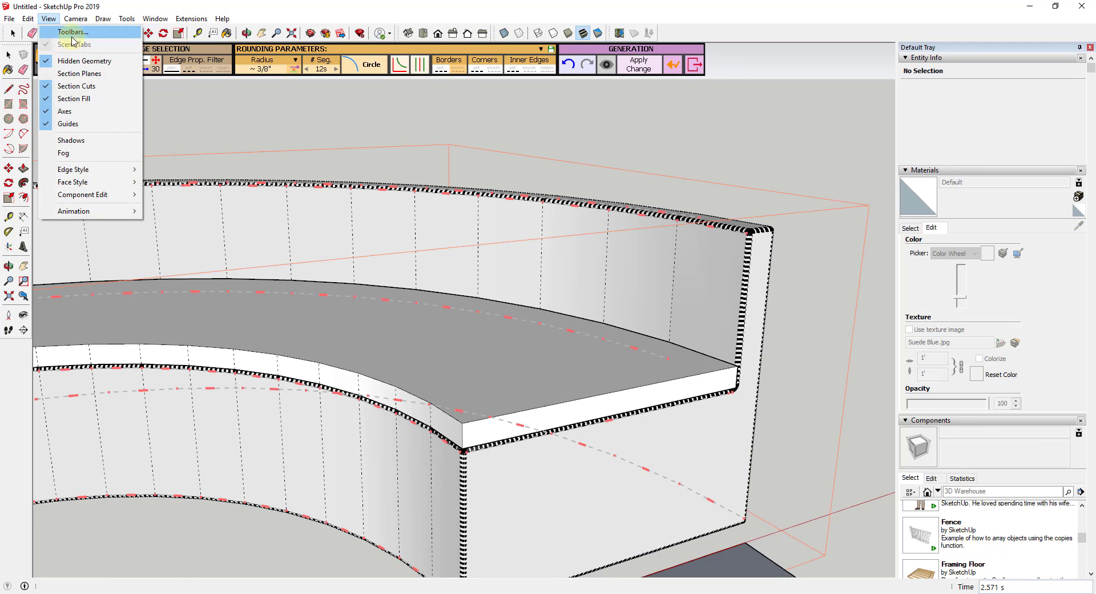
{"action": "left_click", "coordinate": [68, 56]}
{"action": "scroll", "coordinate": [706, 281], "scroll_direction": "down", "scroll_amount": 3}
{"action": "middle_click_drag", "start_coordinate": [706, 281], "coordinate": [551, 339]}
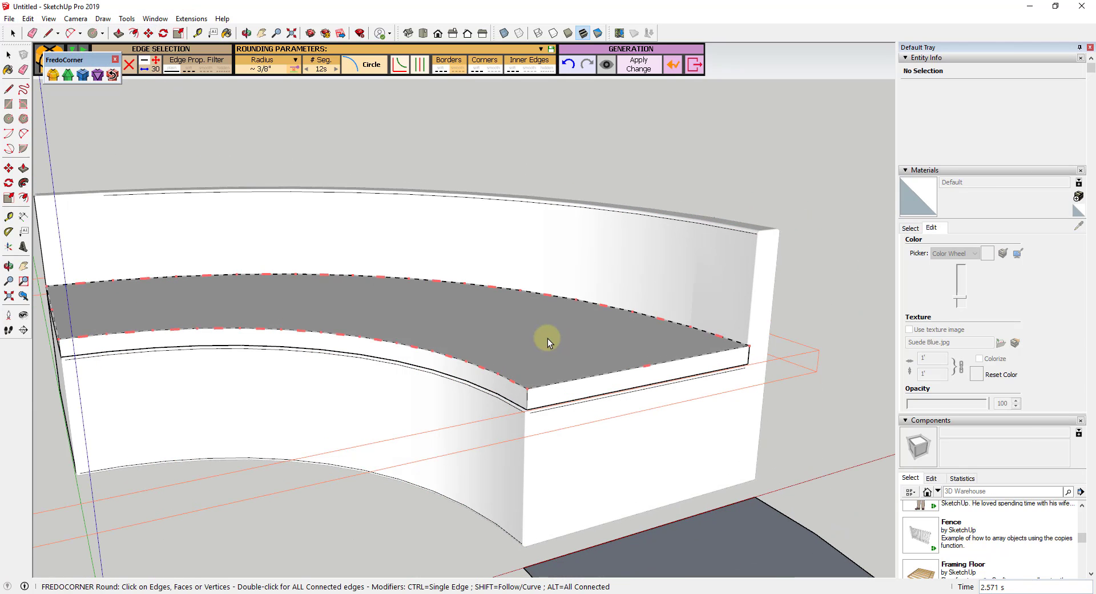
{"action": "scroll", "coordinate": [547, 338], "scroll_direction": "up", "scroll_amount": 1}
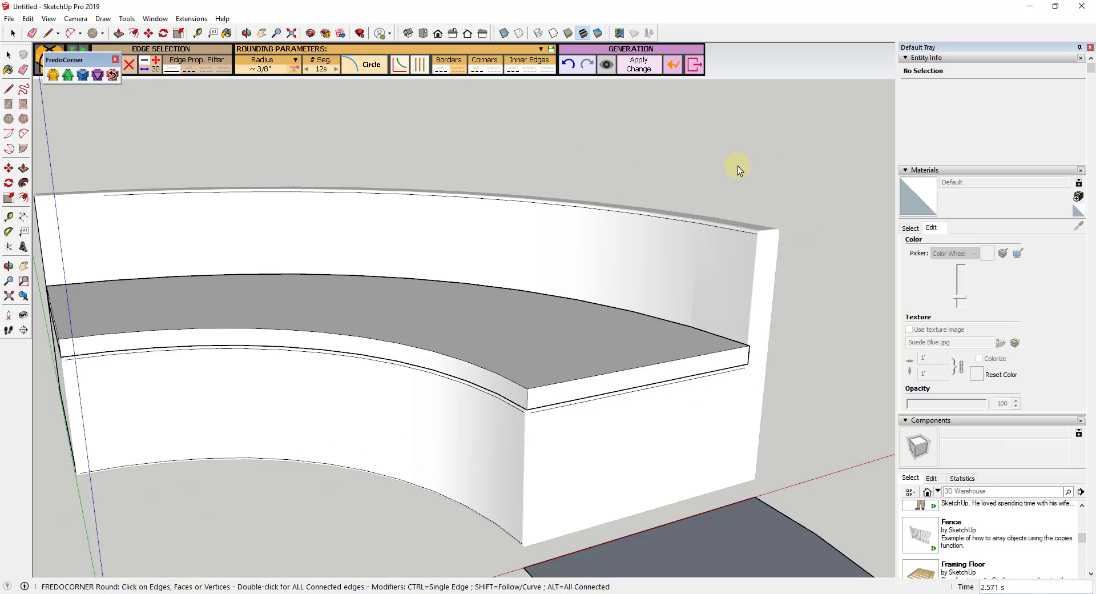
{"action": "left_click", "coordinate": [673, 65]}
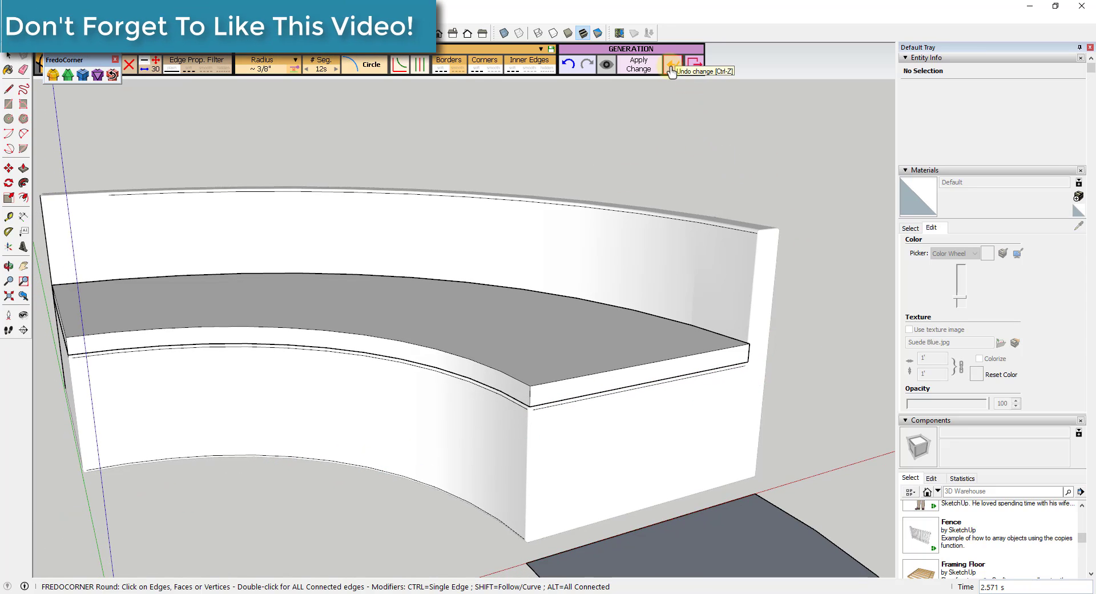
{"action": "left_click", "coordinate": [694, 64]}
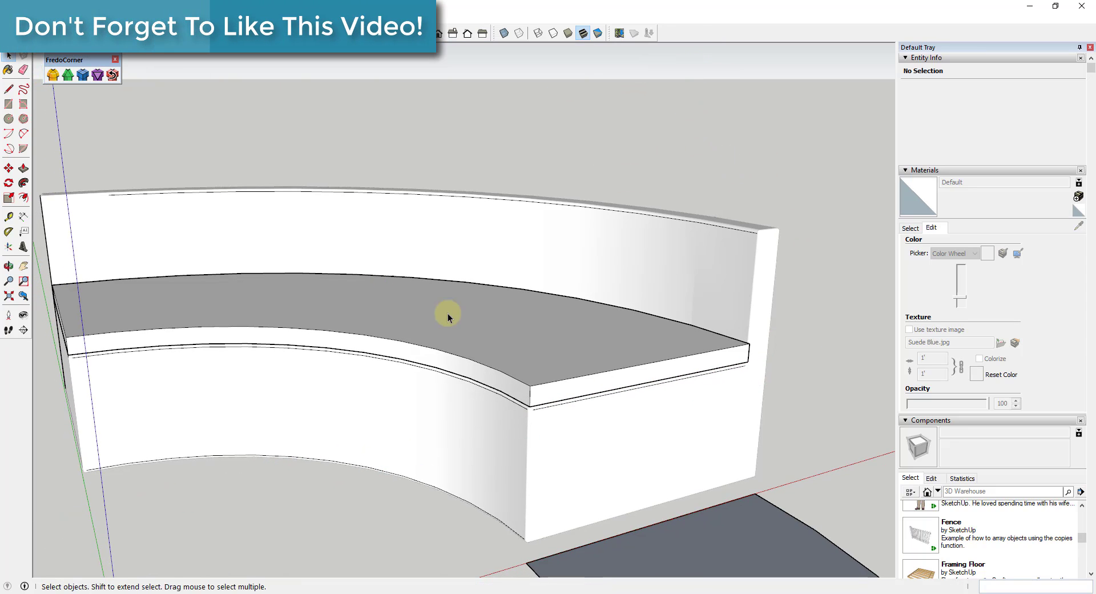
- Round the seat cushion's edges with FredoCorner at about 3/8" offset and 12 segments, generate the geometry, and exit the tool
{"action": "left_click", "coordinate": [497, 326]}
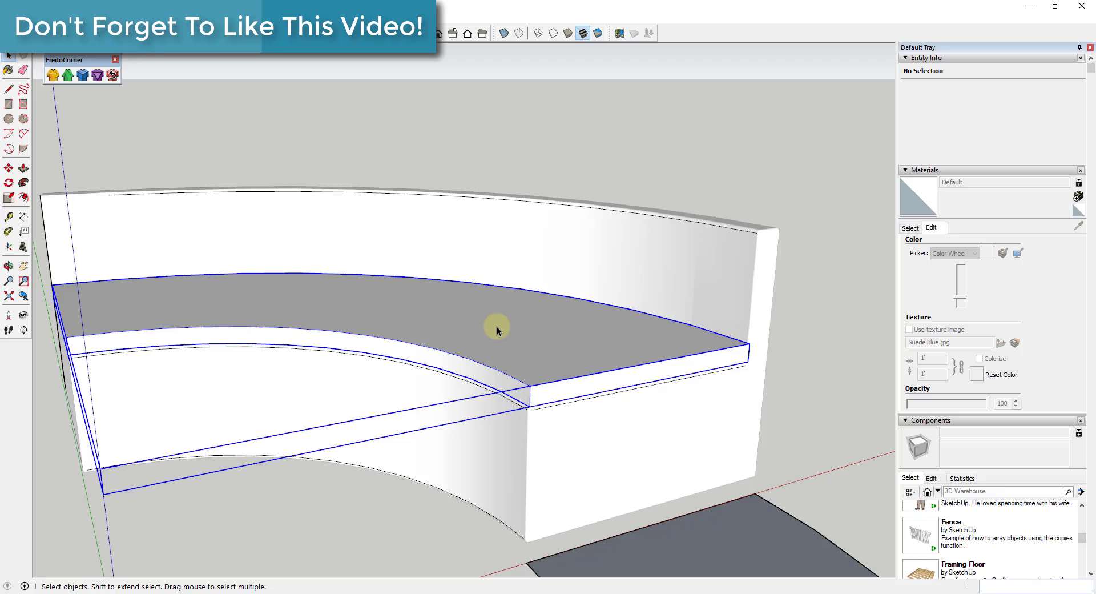
{"action": "left_click", "coordinate": [53, 74]}
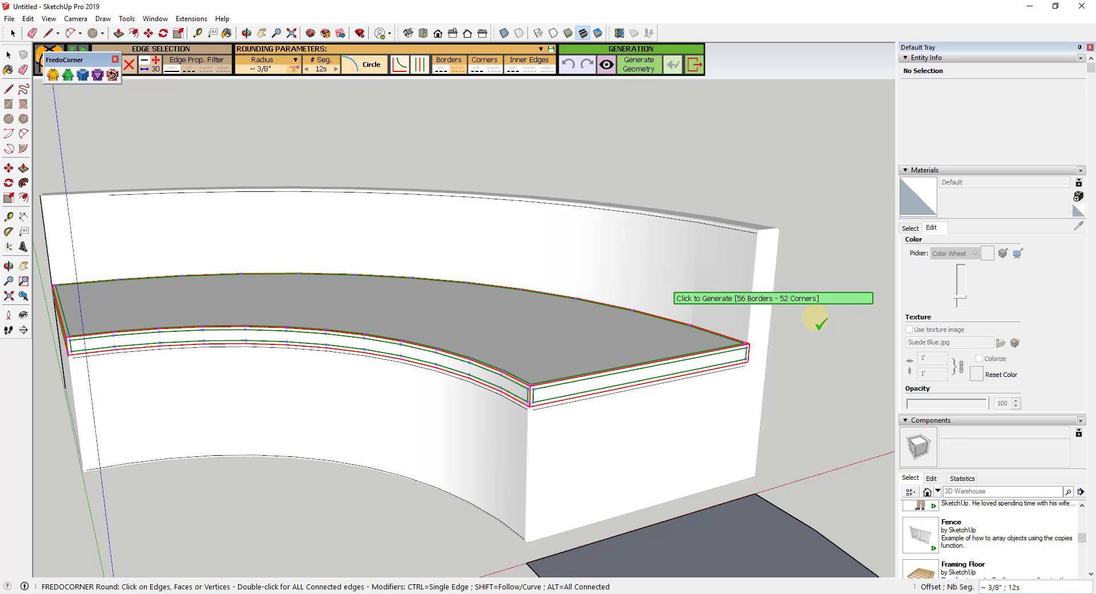
{"action": "left_click", "coordinate": [816, 319]}
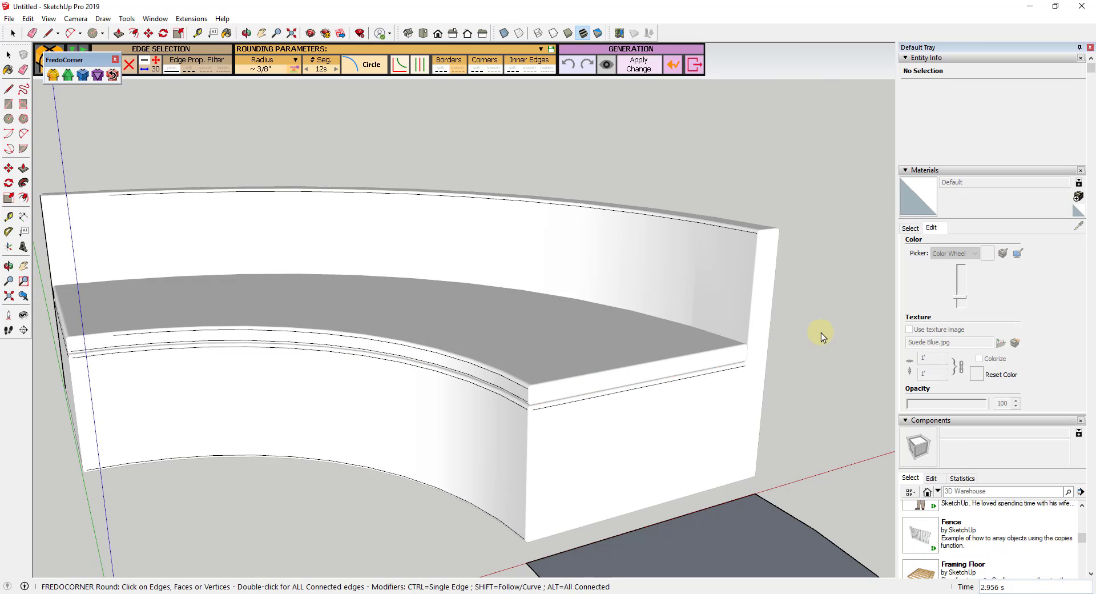
{"action": "middle_click_drag", "start_coordinate": [820, 333], "coordinate": [520, 459]}
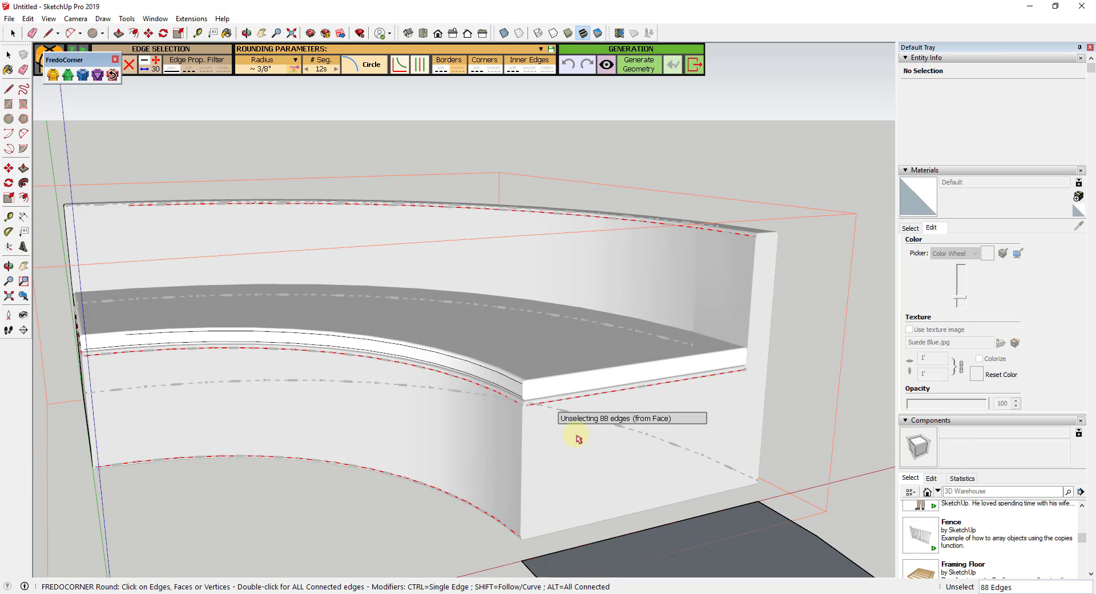
{"action": "key", "text": "space"}
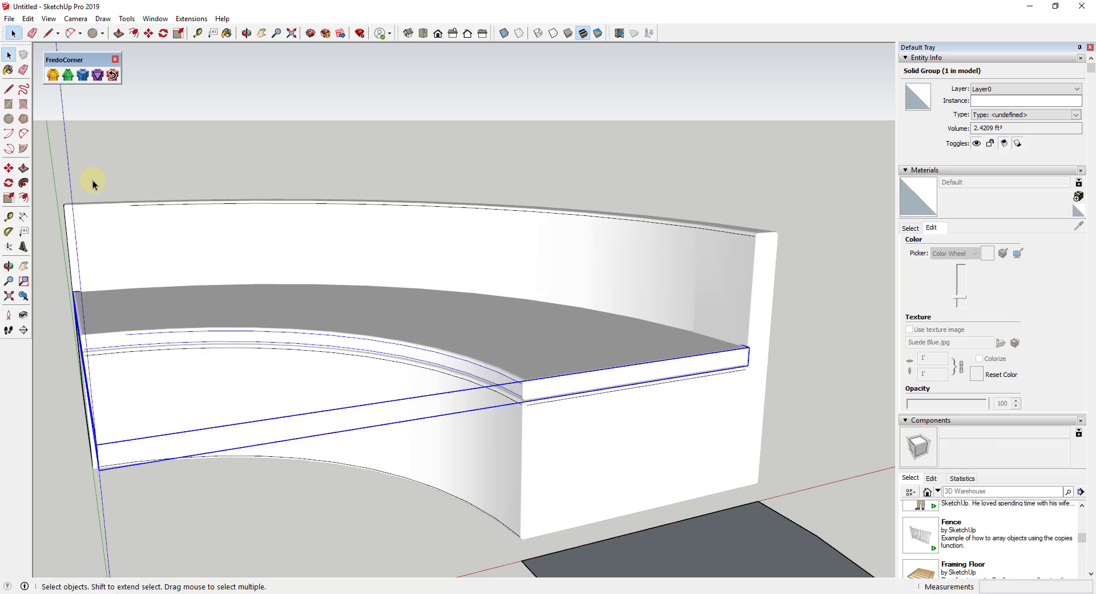
- Paint the bench base and backrest group with the Carpet Loop Pattern material
{"action": "left_click", "coordinate": [837, 268]}
{"action": "left_click", "coordinate": [728, 296]}
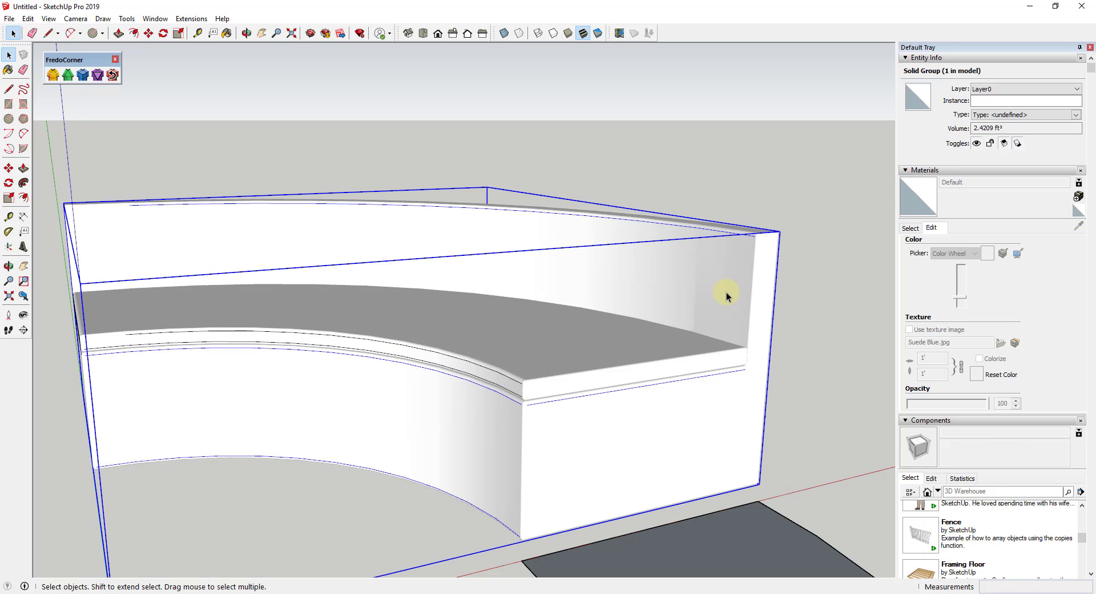
{"action": "left_click", "coordinate": [911, 228]}
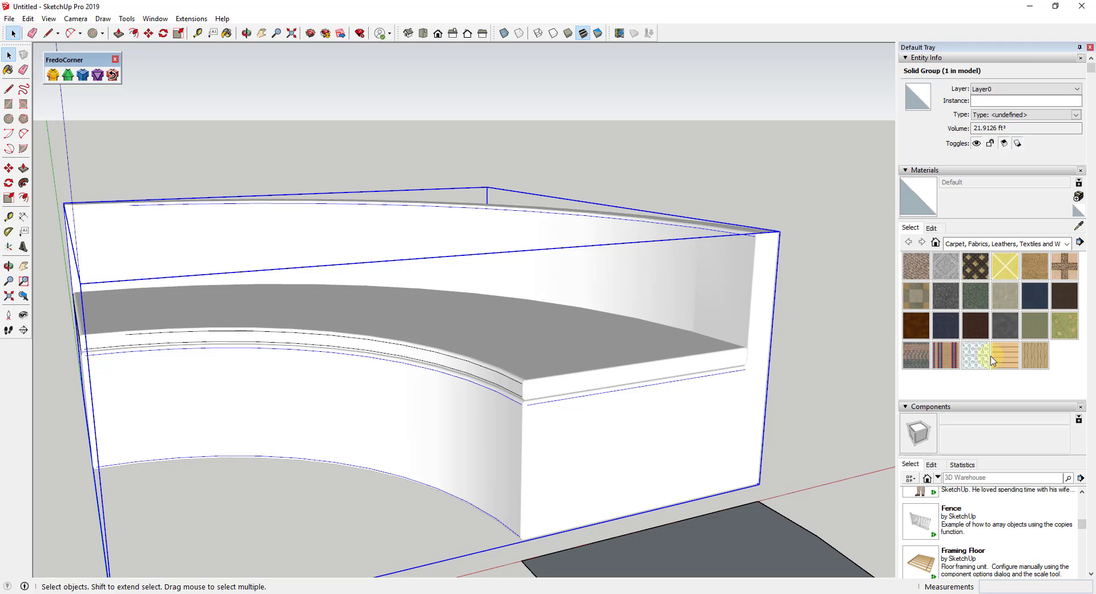
{"action": "left_click", "coordinate": [1037, 270]}
{"action": "left_click", "coordinate": [718, 269]}
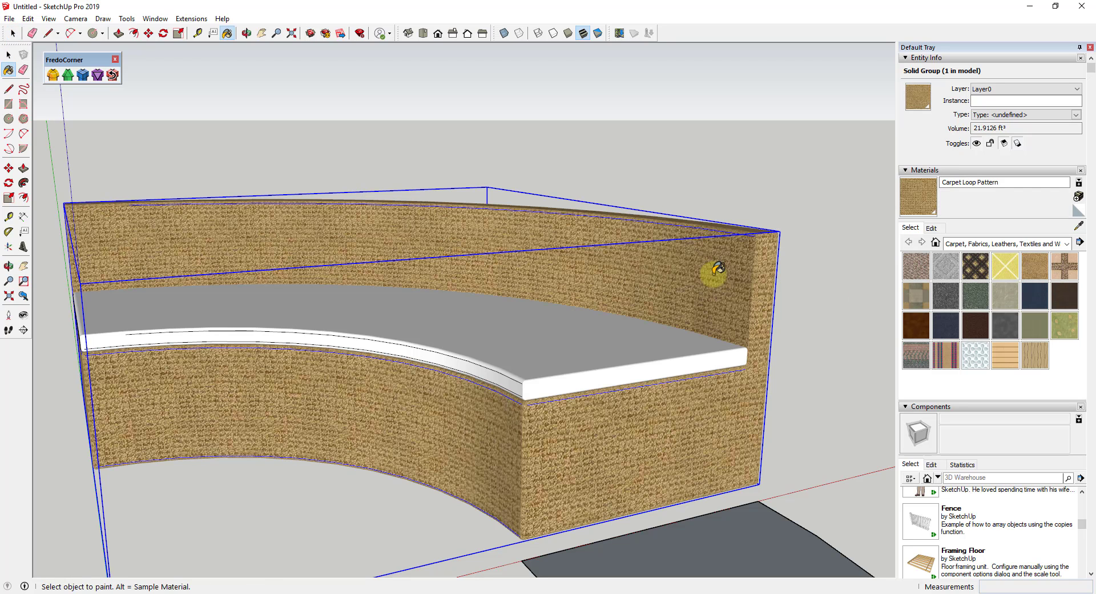
{"action": "middle_click_drag", "start_coordinate": [734, 293], "coordinate": [641, 406]}
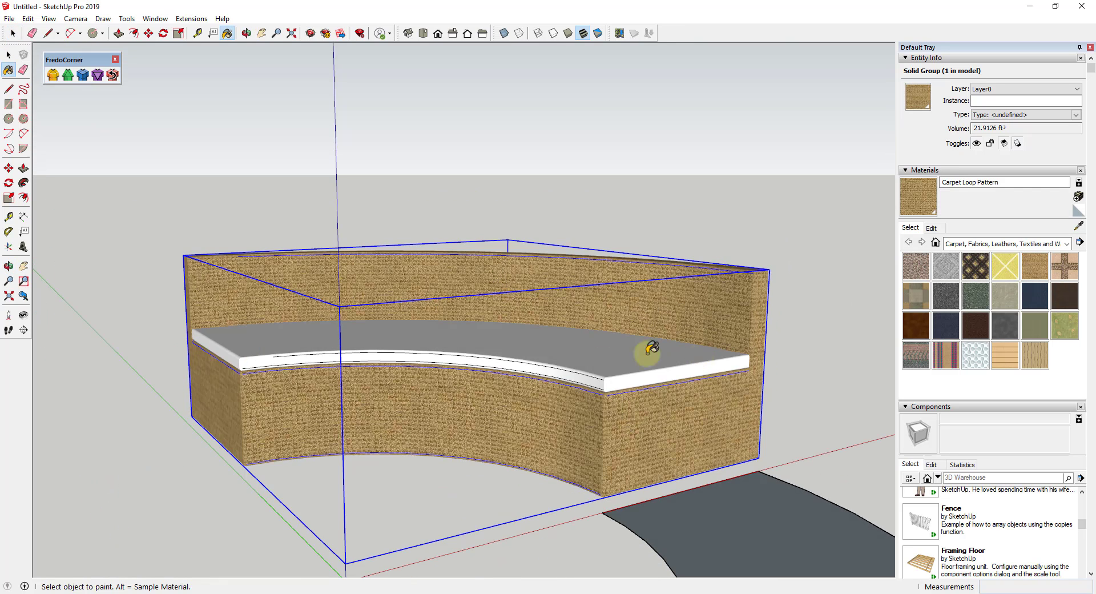
- Set the Carpet Loop Pattern texture's size to 6" by 6"
{"action": "left_click", "coordinate": [932, 228]}
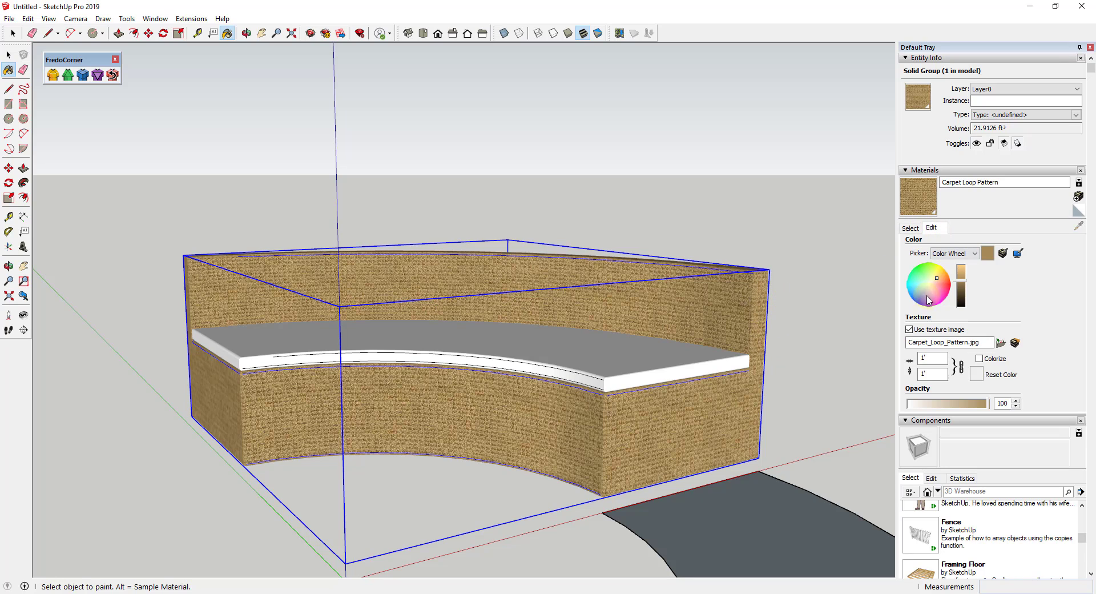
{"action": "key", "text": "Tab"}
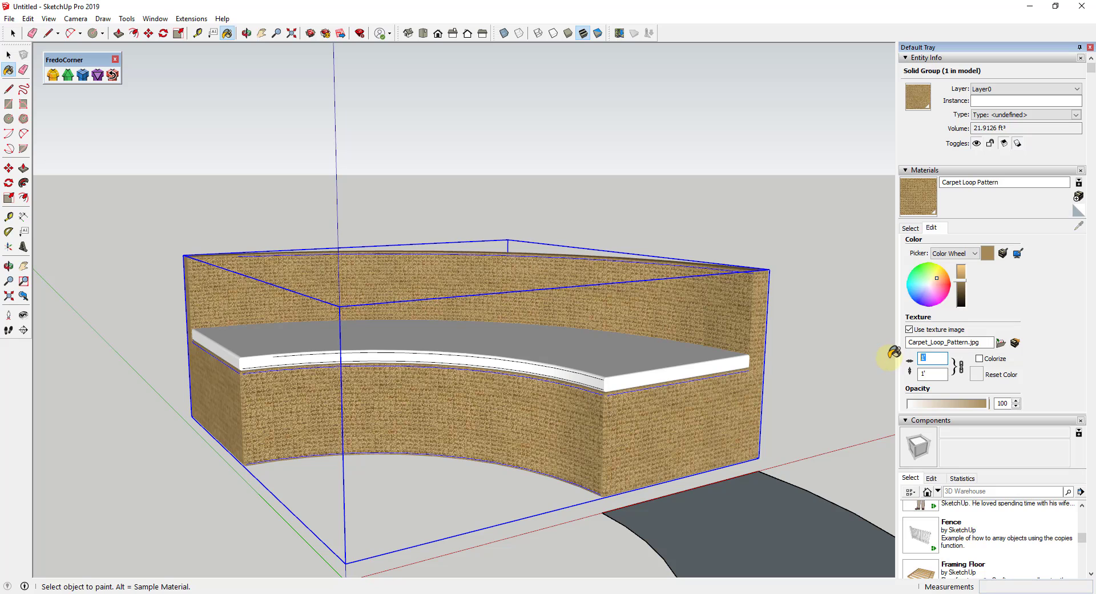
{"action": "type", "text": "2"}
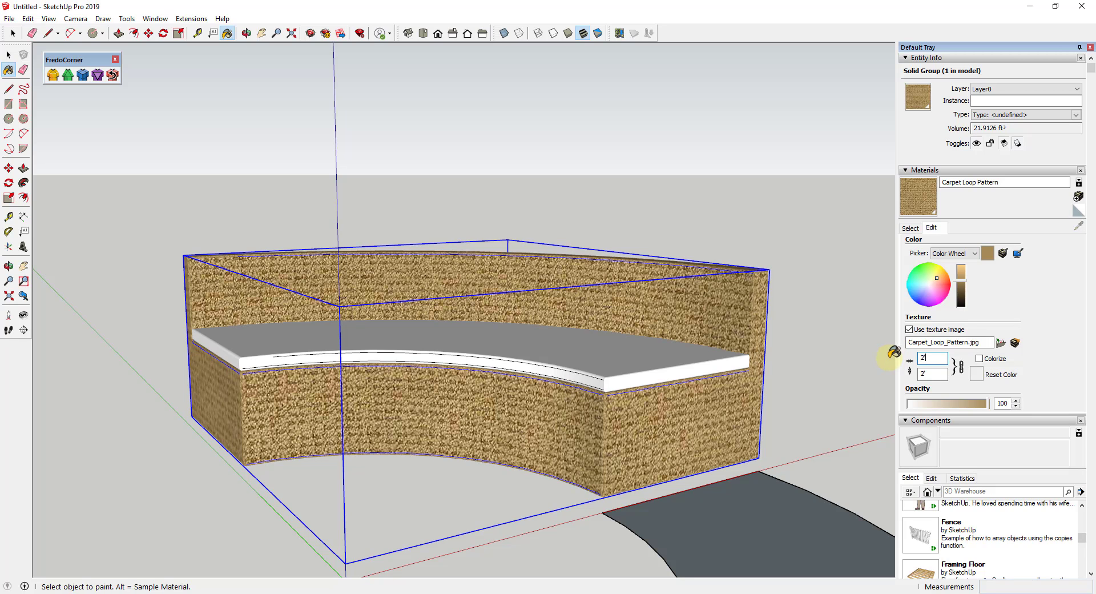
{"action": "key", "text": "BackSpace"}
{"action": "type", "text": "\""}
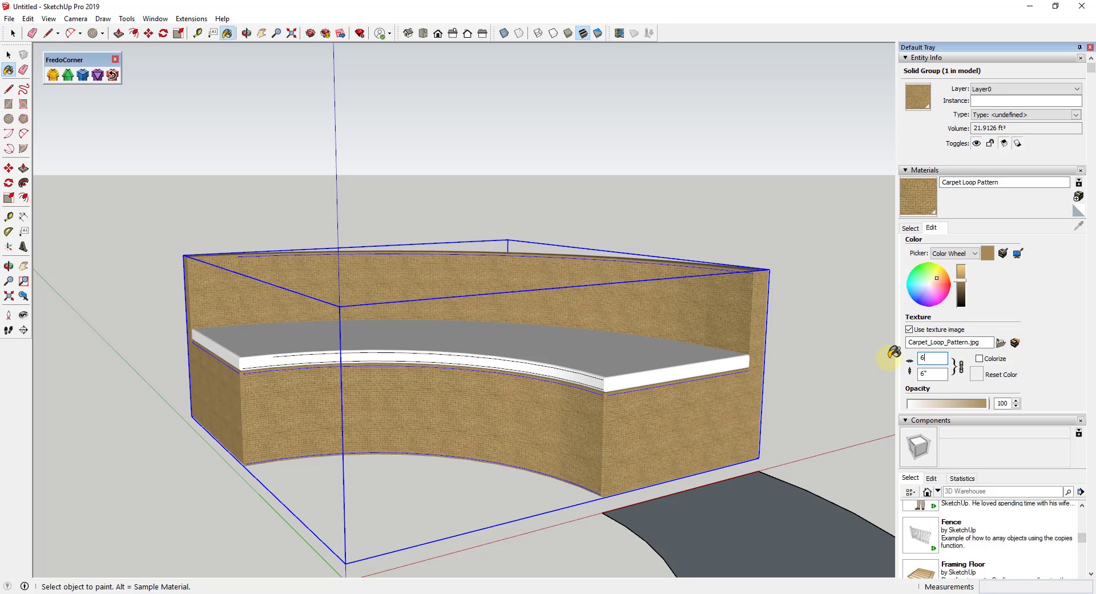
- Examine how the carpet texture runs across the bench's front corner and the rounded corner at the backrest's end
{"action": "scroll", "coordinate": [634, 432], "scroll_direction": "up", "scroll_amount": 4}
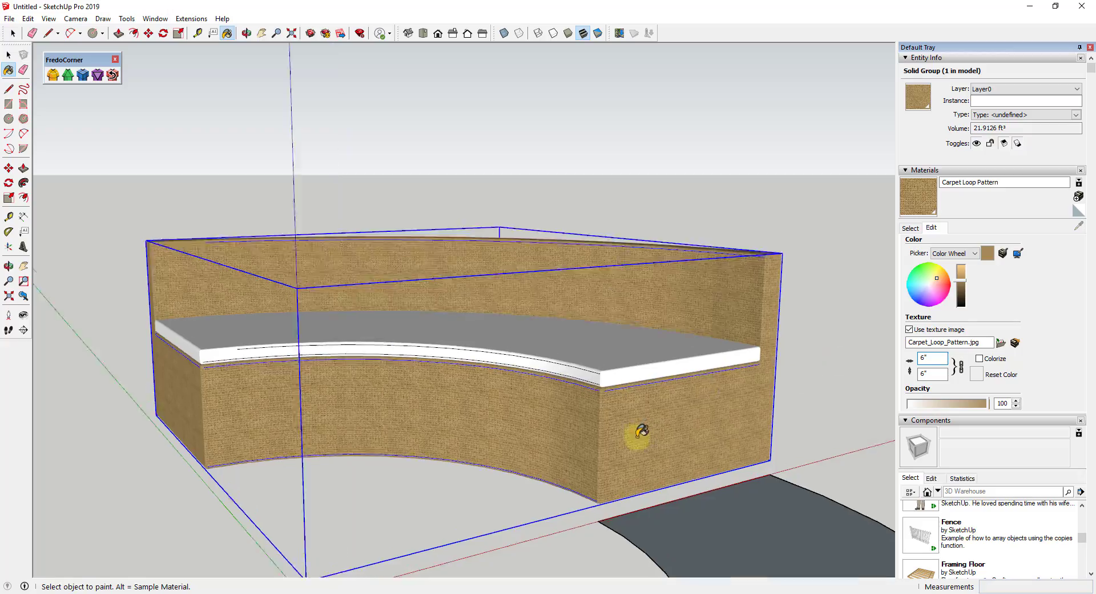
{"action": "middle_click_drag", "start_coordinate": [605, 433], "coordinate": [569, 442]}
{"action": "scroll", "coordinate": [571, 440], "scroll_direction": "up", "scroll_amount": 8}
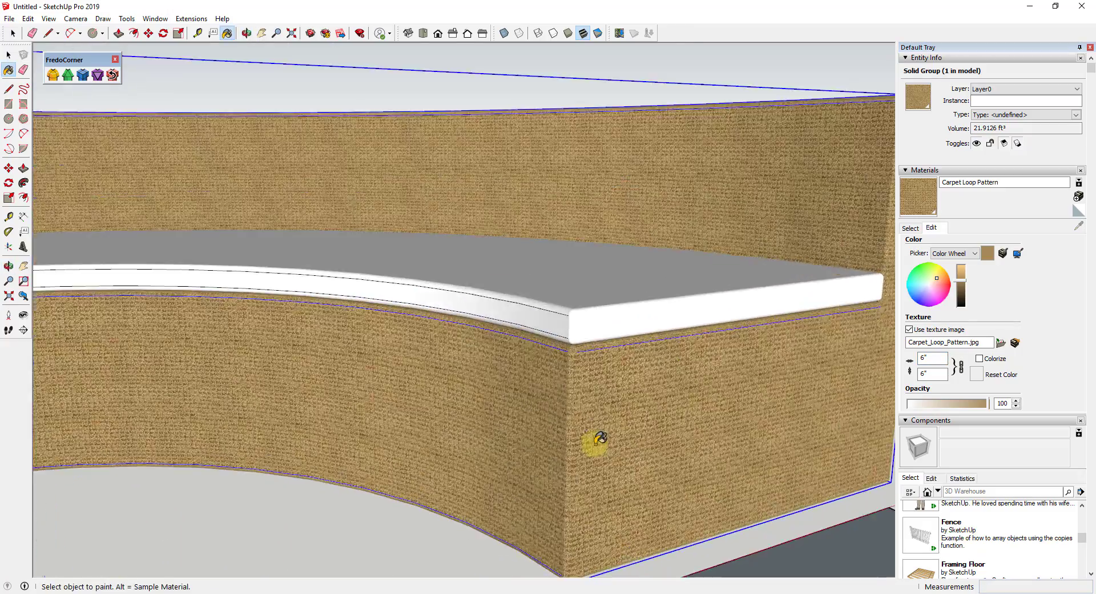
{"action": "scroll", "coordinate": [747, 240], "scroll_direction": "down", "scroll_amount": 5}
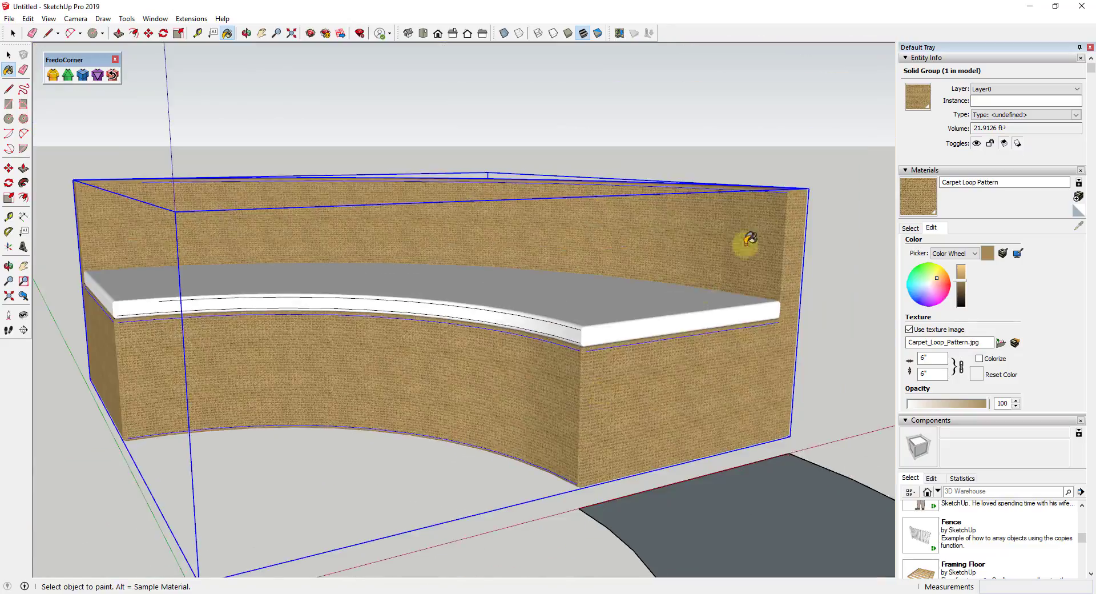
{"action": "middle_click_drag", "start_coordinate": [746, 240], "coordinate": [759, 315]}
{"action": "scroll", "coordinate": [760, 315], "scroll_direction": "up", "scroll_amount": 5}
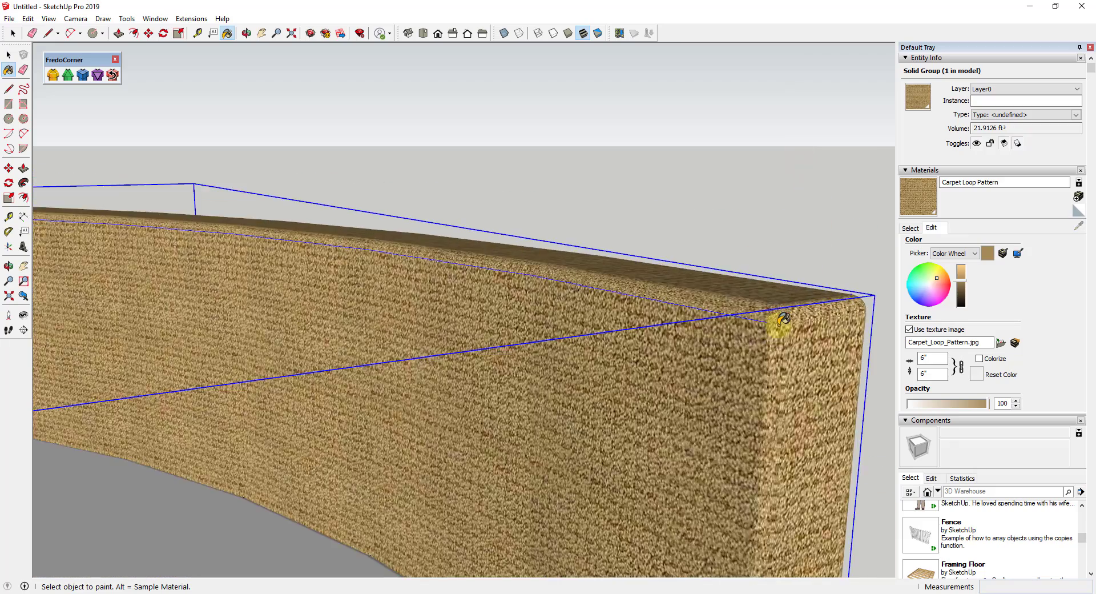
{"action": "scroll", "coordinate": [833, 308], "scroll_direction": "down", "scroll_amount": 2}
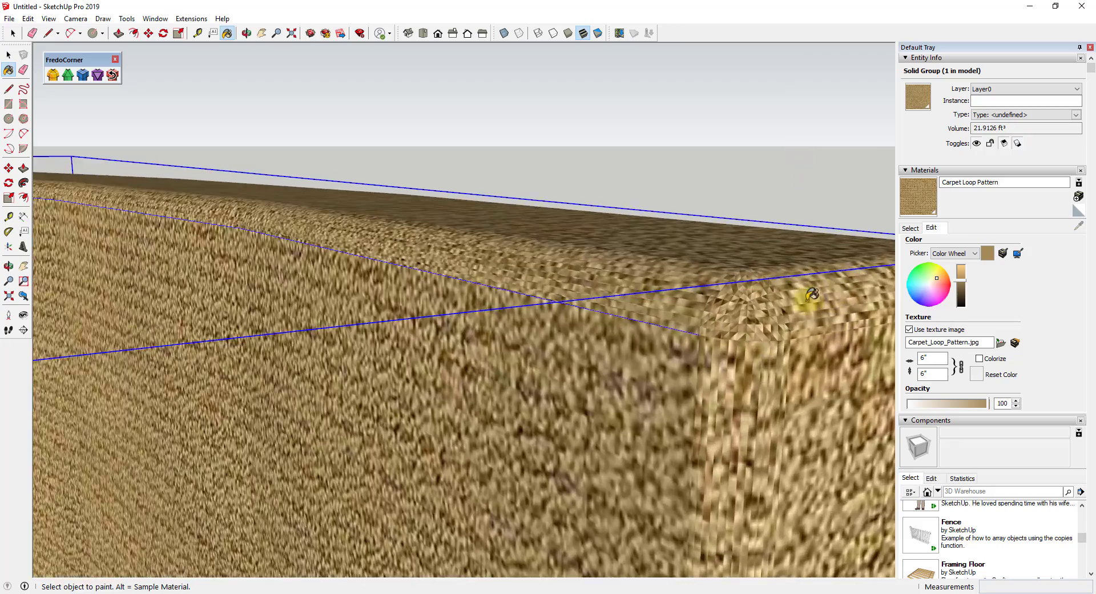
{"action": "middle_click_drag", "start_coordinate": [800, 293], "coordinate": [685, 317]}
{"action": "scroll", "coordinate": [697, 307], "scroll_direction": "up", "scroll_amount": 2}
{"action": "scroll", "coordinate": [694, 309], "scroll_direction": "up", "scroll_amount": 3}
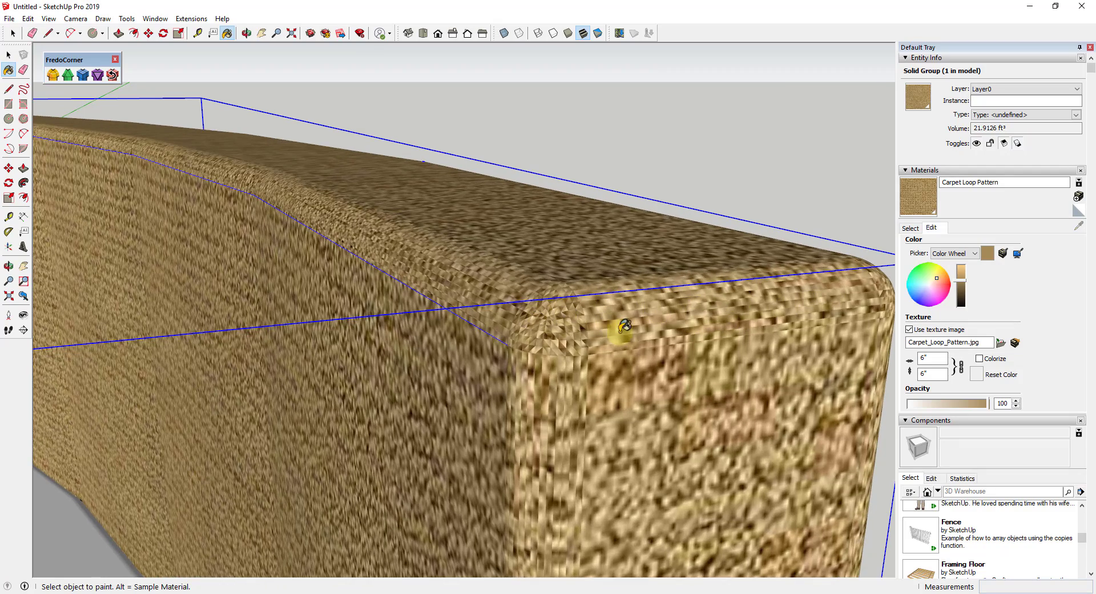
{"action": "middle_click_drag", "start_coordinate": [709, 355], "coordinate": [728, 307]}
{"action": "scroll", "coordinate": [685, 289], "scroll_direction": "up", "scroll_amount": 5}
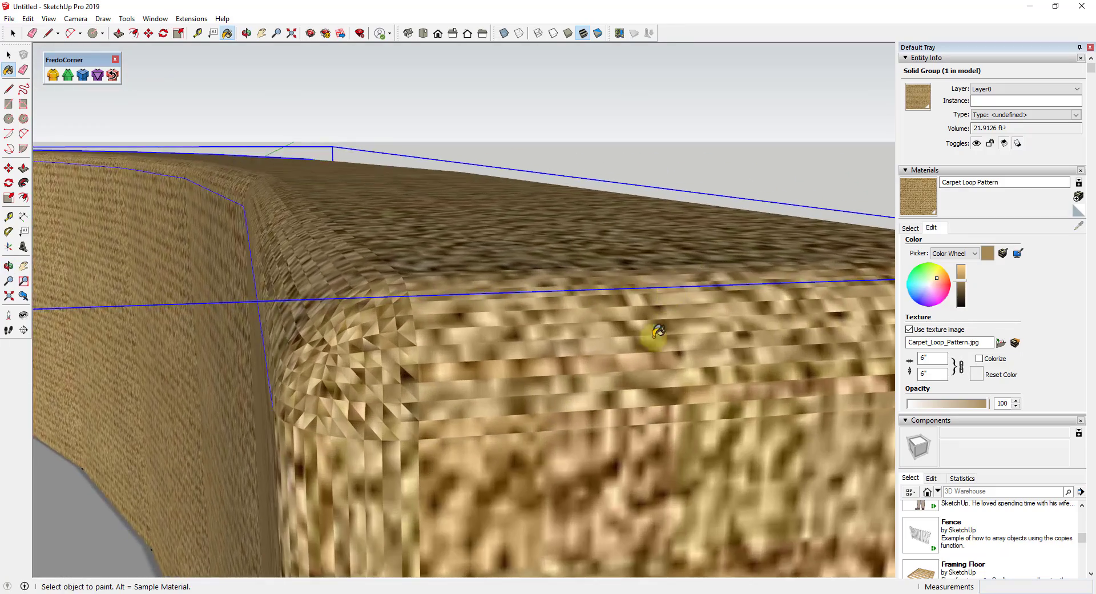
{"action": "scroll", "coordinate": [580, 365], "scroll_direction": "down", "scroll_amount": 4}
{"action": "scroll", "coordinate": [575, 355], "scroll_direction": "down", "scroll_amount": 8}
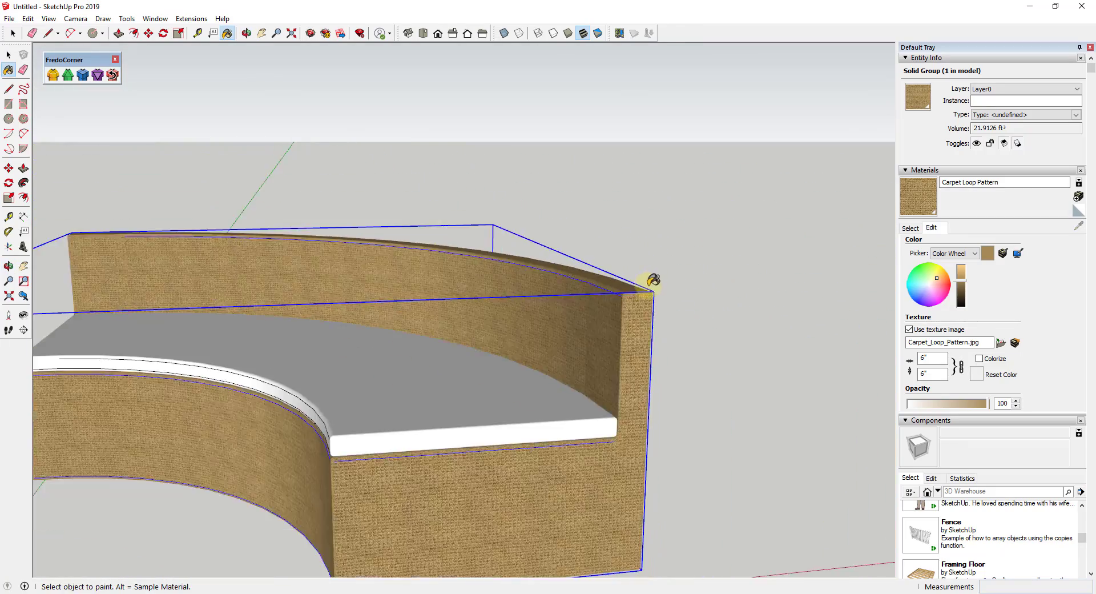
- Select the seat cushion group and paint it with the Wallpaper Dog Bone material
{"action": "middle_click_drag", "start_coordinate": [423, 365], "coordinate": [632, 406]}
{"action": "key", "text": "space"}
{"action": "left_click", "coordinate": [714, 358]}
{"action": "left_click", "coordinate": [563, 342]}
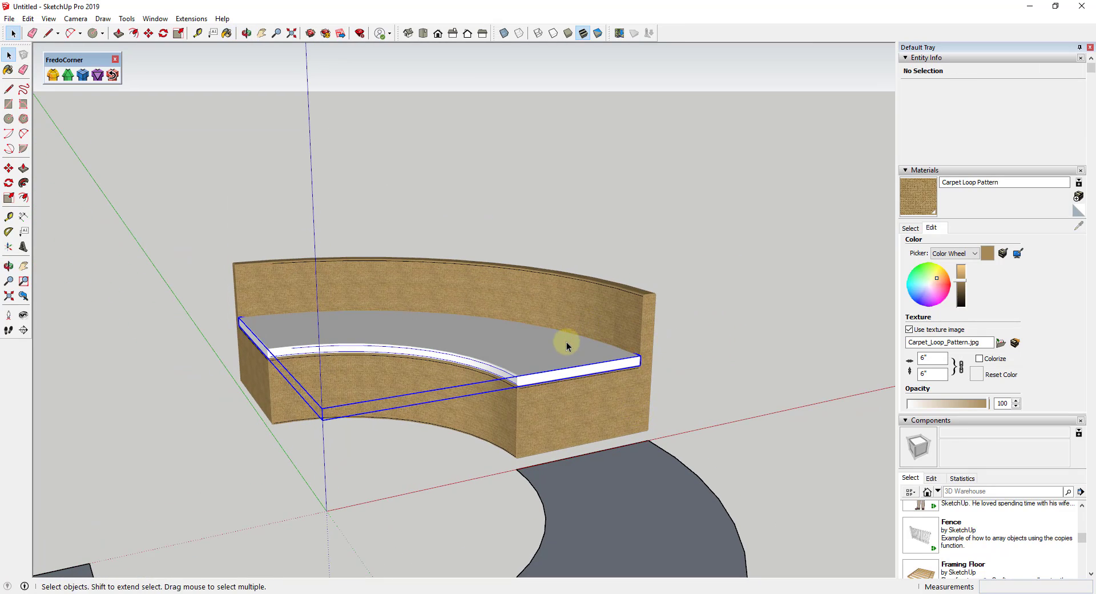
{"action": "scroll", "coordinate": [525, 366], "scroll_direction": "up", "scroll_amount": 3}
{"action": "middle_click_drag", "start_coordinate": [553, 357], "coordinate": [674, 318]}
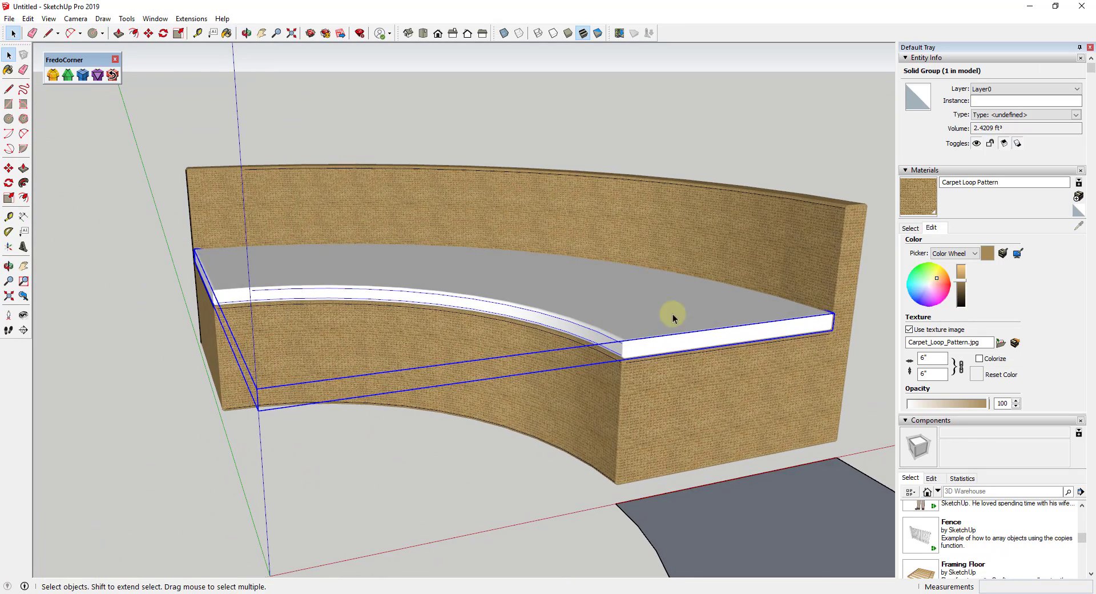
{"action": "left_click", "coordinate": [913, 227]}
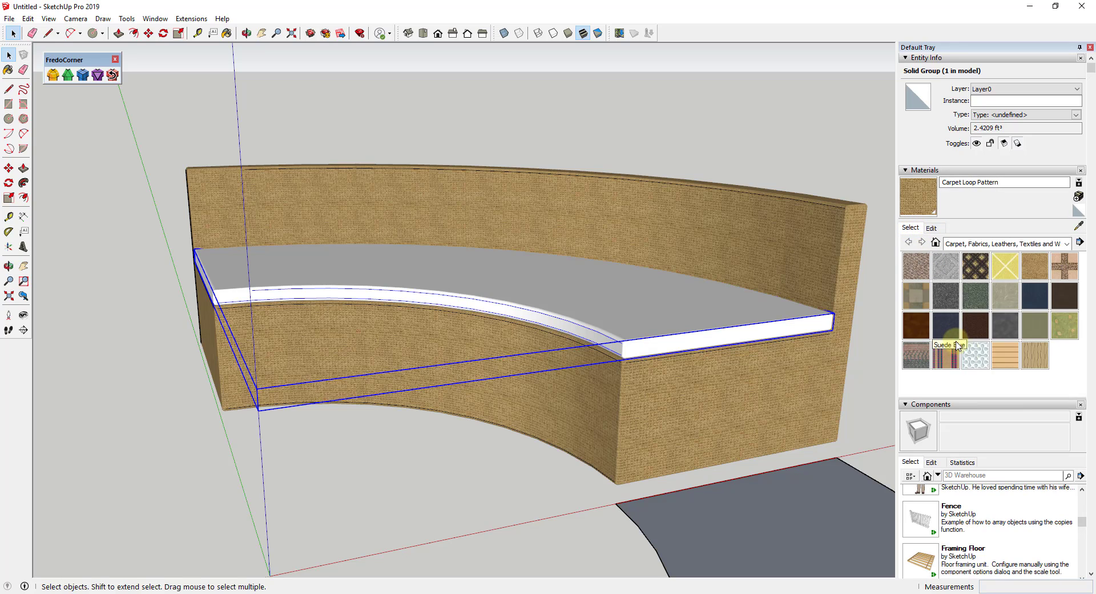
{"action": "left_click", "coordinate": [984, 364]}
{"action": "left_click", "coordinate": [624, 320]}
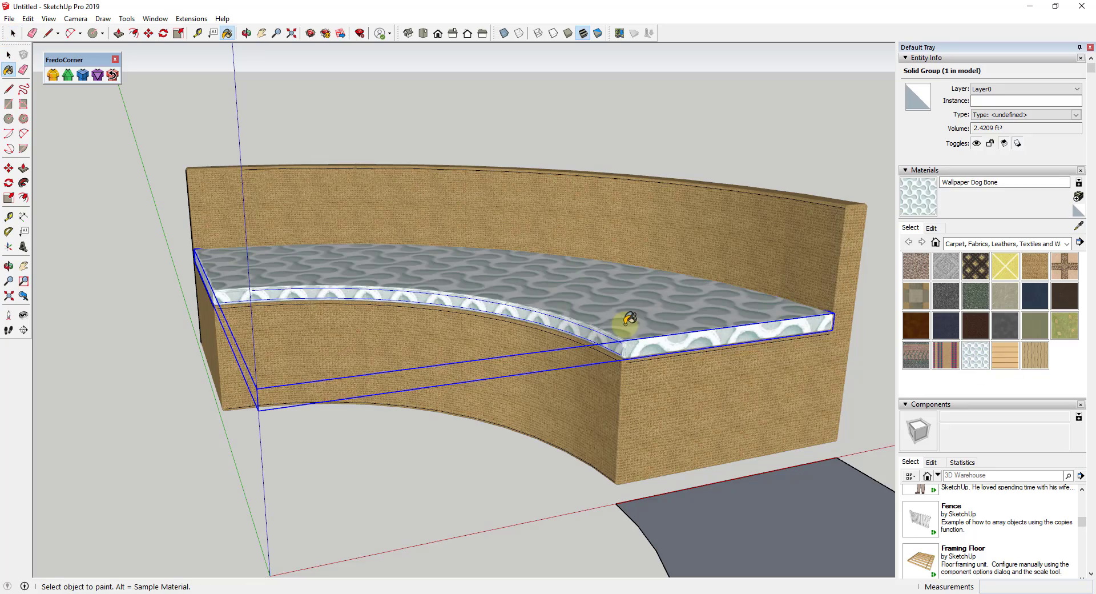
- Examine the Dog Bone pattern along the cushion's rounded edges and front corner, and view the whole bench
{"action": "scroll", "coordinate": [788, 318], "scroll_direction": "up", "scroll_amount": 6}
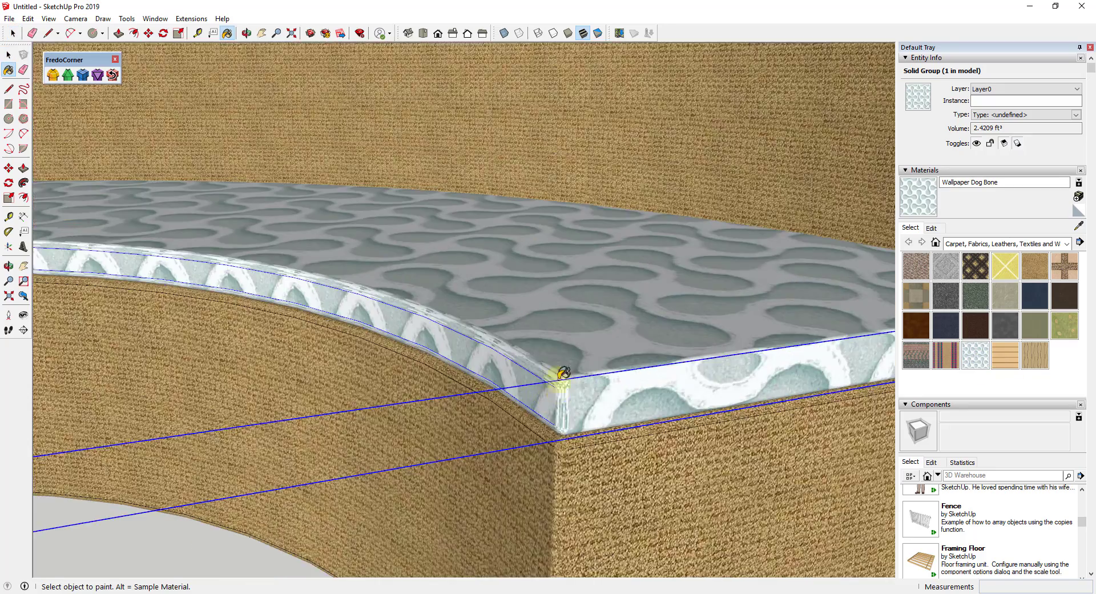
{"action": "scroll", "coordinate": [571, 347], "scroll_direction": "down", "scroll_amount": 5}
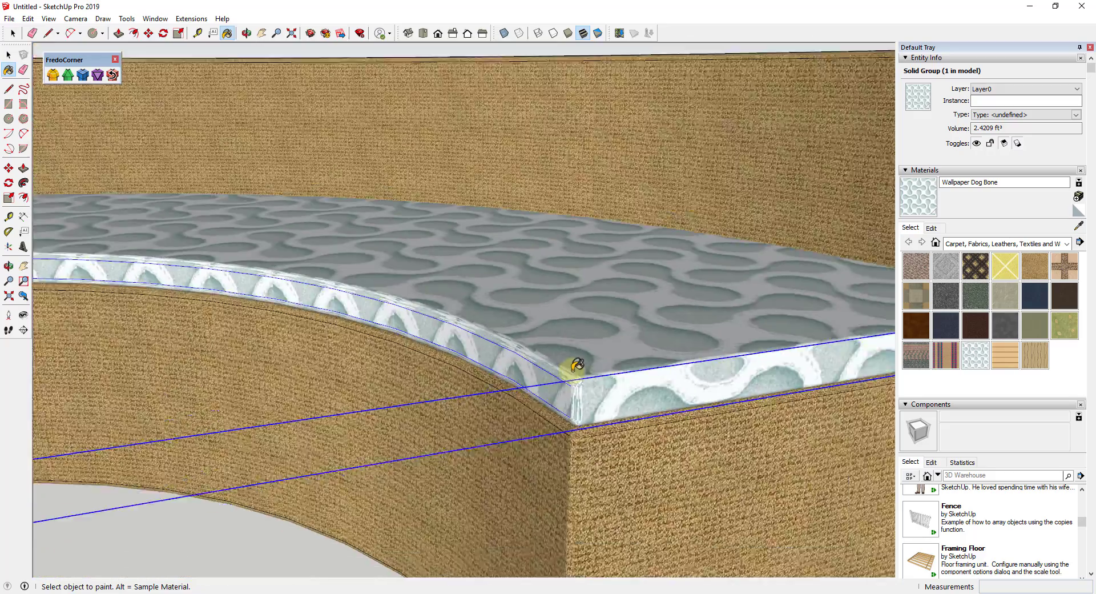
{"action": "scroll", "coordinate": [576, 366], "scroll_direction": "up", "scroll_amount": 5}
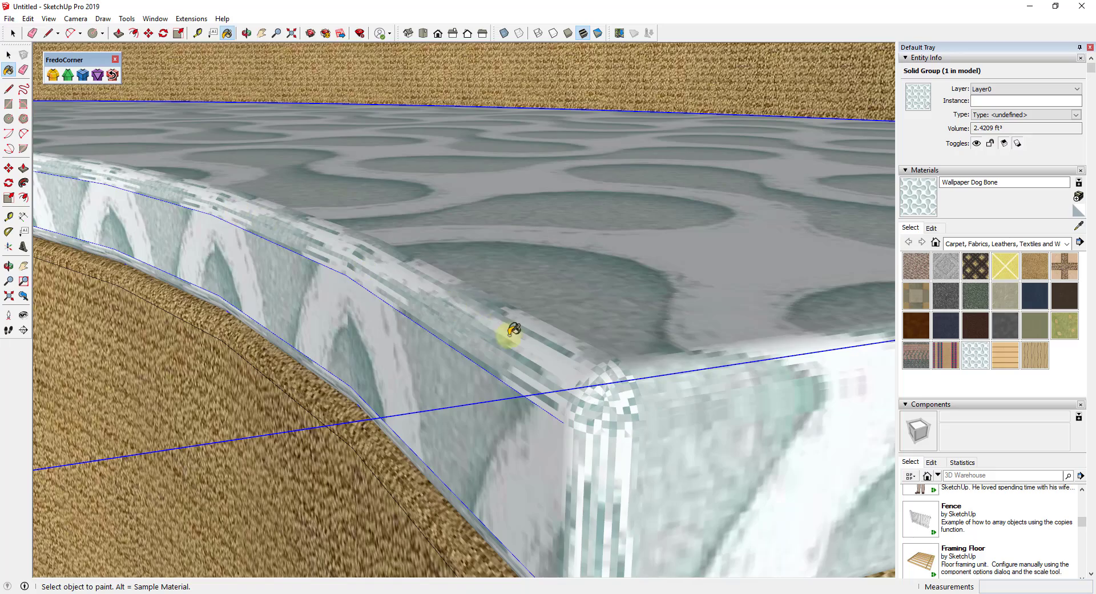
{"action": "scroll", "coordinate": [588, 348], "scroll_direction": "down", "scroll_amount": 5}
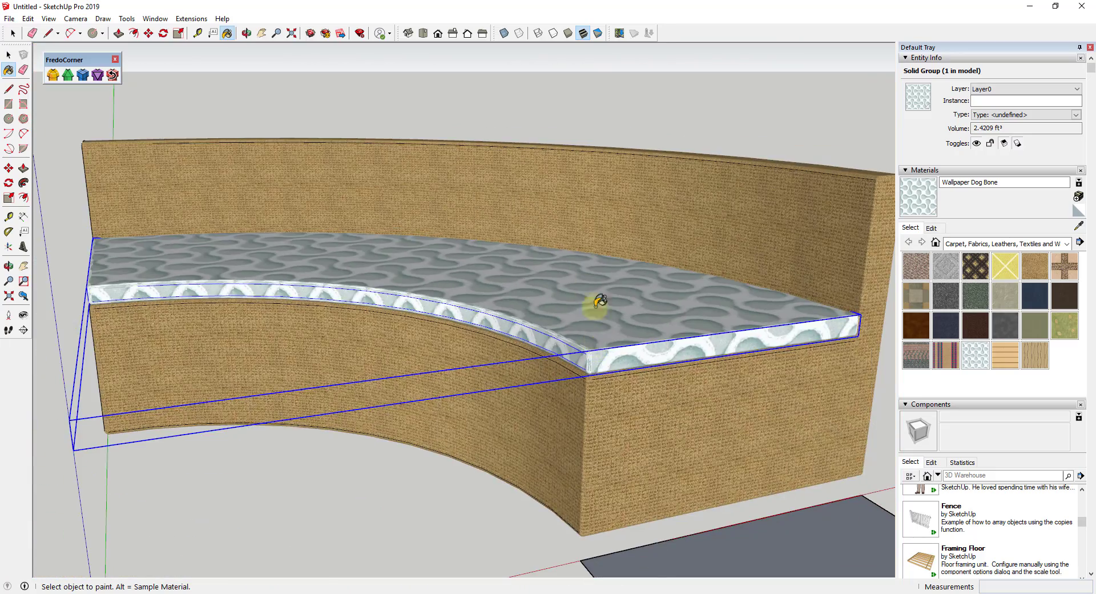
{"action": "scroll", "coordinate": [595, 304], "scroll_direction": "down", "scroll_amount": 3}
{"action": "key", "text": "space"}
{"action": "mouse_move", "coordinate": [713, 183]}
{"action": "middle_mouse_down"}
{"action": "mouse_move", "coordinate": [700, 230]}
{"action": "mouse_move", "coordinate": [715, 378]}
{"action": "mouse_move", "coordinate": [712, 232]}
{"action": "mouse_move", "coordinate": [693, 286]}
{"action": "middle_mouse_up"}
{"action": "mouse_move", "coordinate": [810, 274]}
{"action": "middle_mouse_down"}
{"action": "mouse_move", "coordinate": [788, 323]}
{"action": "mouse_move", "coordinate": [832, 355]}
{"action": "middle_mouse_up"}
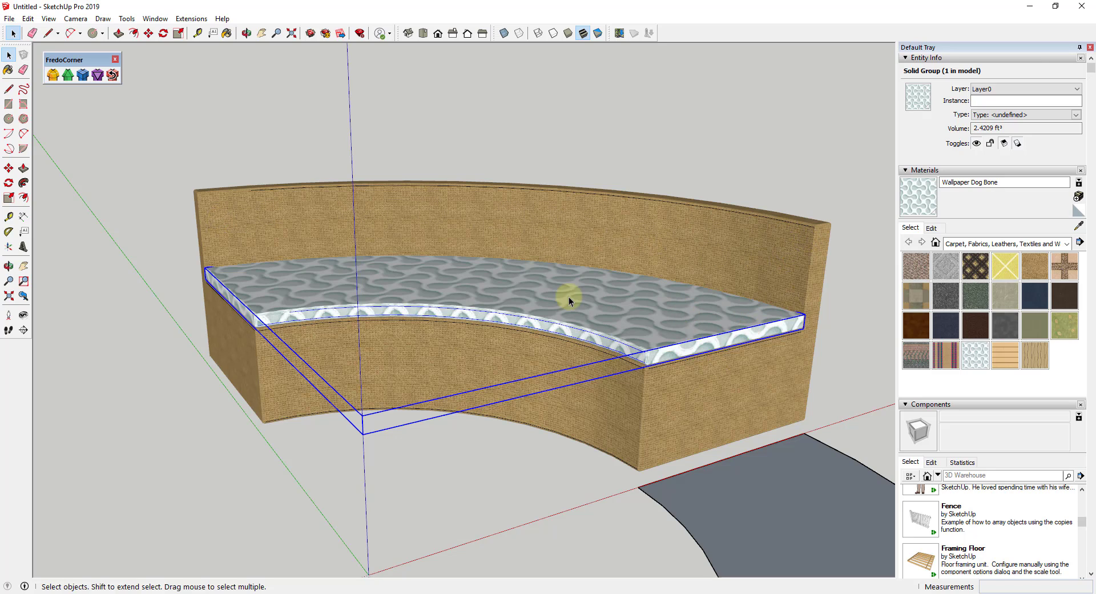
- Open the bench group for editing and draw a rectangle about 1 3/4" by 1 3/8" on its underside near the inner end corner
{"action": "left_click", "coordinate": [594, 383]}
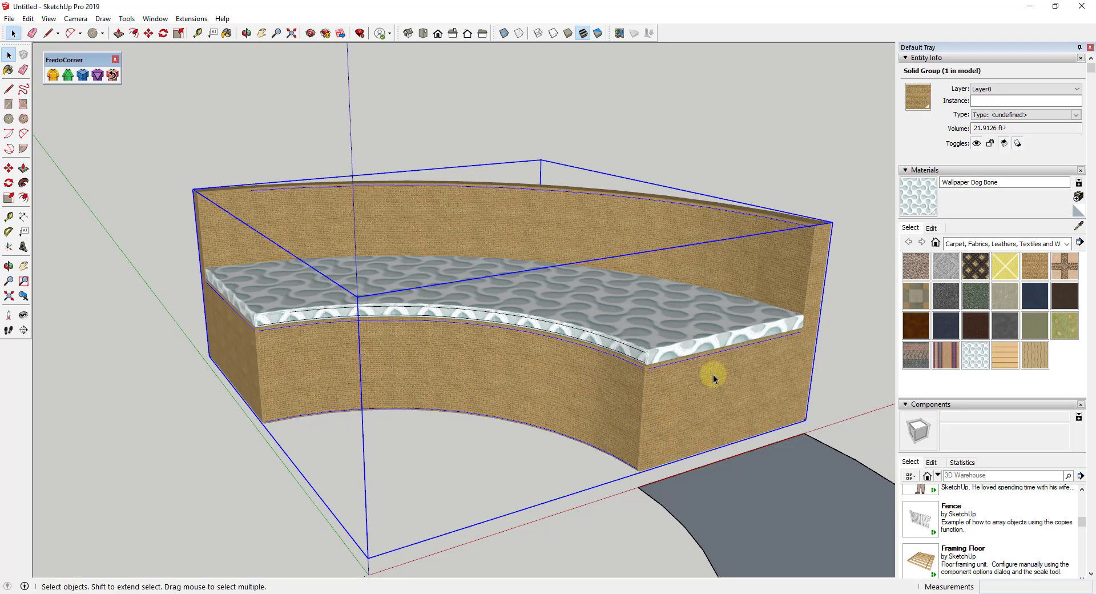
{"action": "middle_click_drag", "start_coordinate": [722, 413], "coordinate": [563, 222]}
{"action": "scroll", "coordinate": [584, 214], "scroll_direction": "up", "scroll_amount": 2}
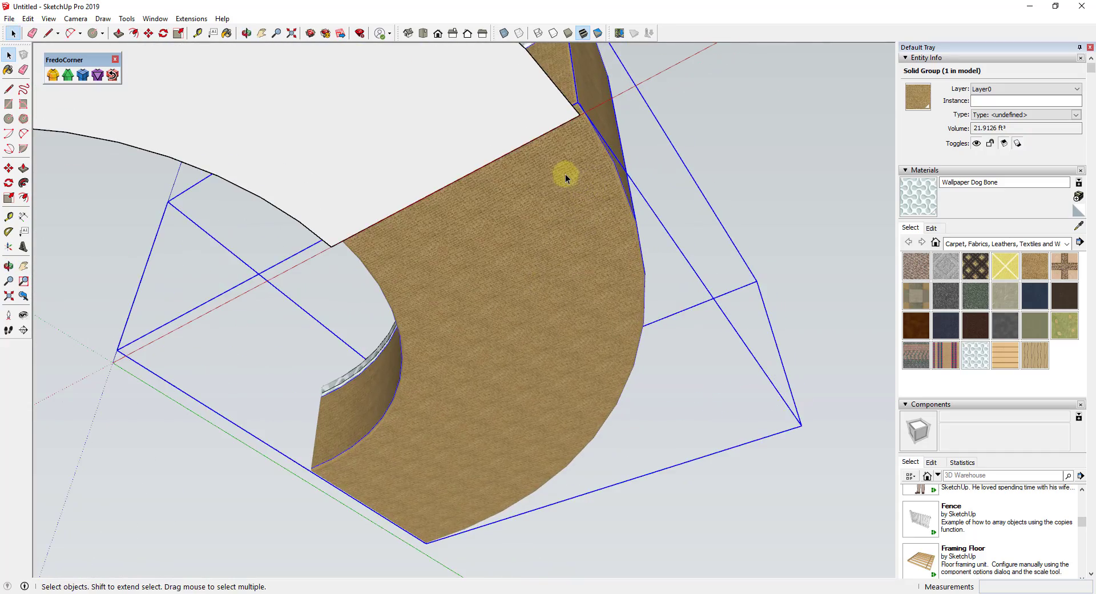
{"action": "double_click", "coordinate": [565, 171]}
{"action": "scroll", "coordinate": [428, 365], "scroll_direction": "up", "scroll_amount": 1}
{"action": "scroll", "coordinate": [287, 444], "scroll_direction": "up", "scroll_amount": 3}
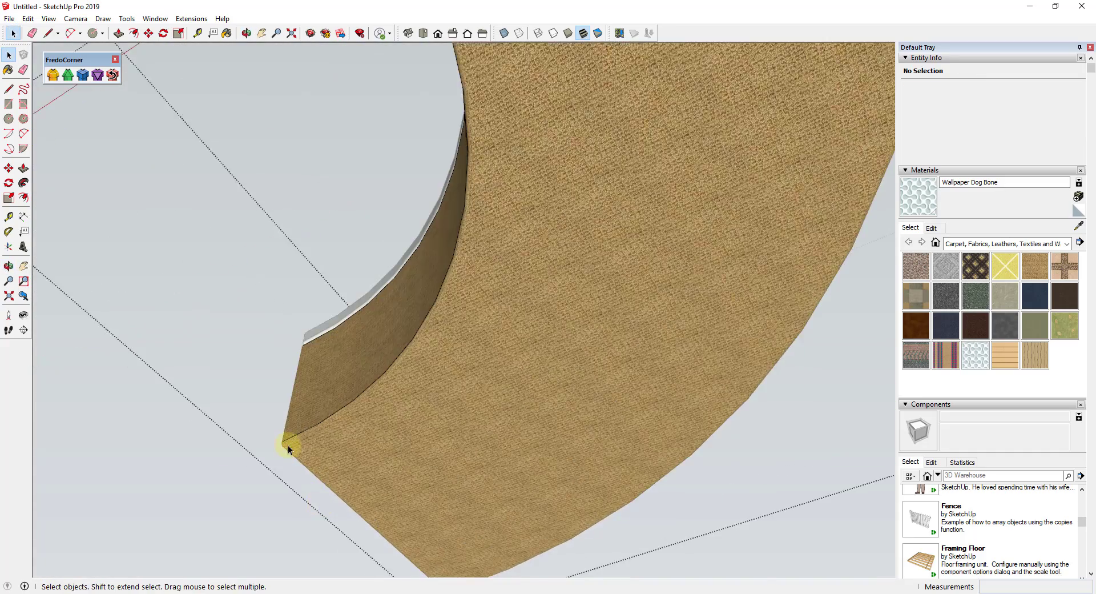
{"action": "key", "text": "r"}
{"action": "left_click", "coordinate": [309, 454]}
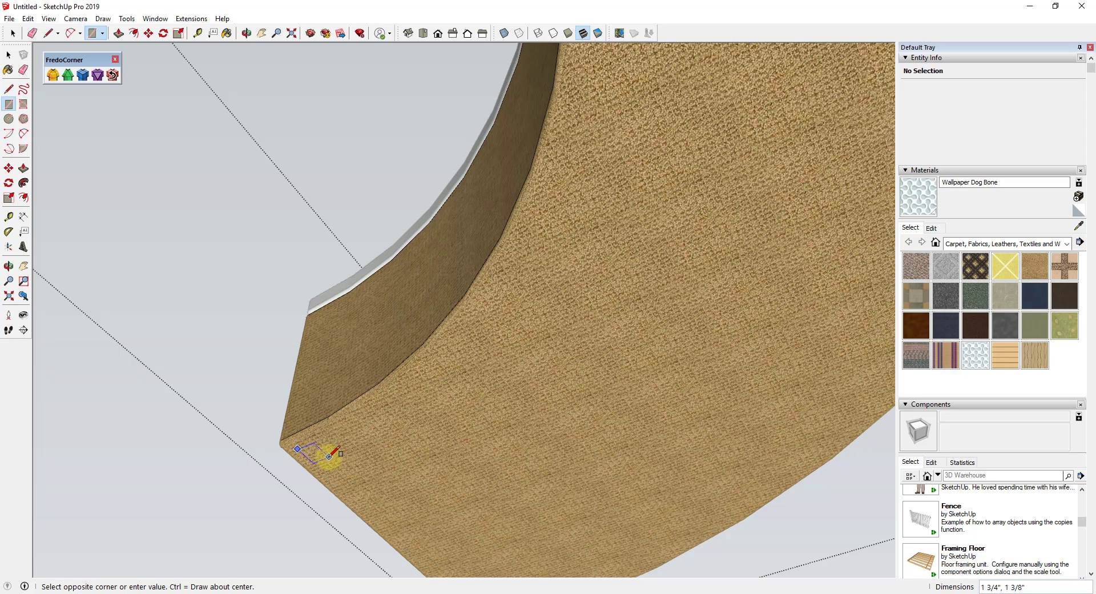
{"action": "left_click", "coordinate": [331, 454]}
{"action": "key", "text": "space"}
{"action": "scroll", "coordinate": [317, 458], "scroll_direction": "down", "scroll_amount": 2}
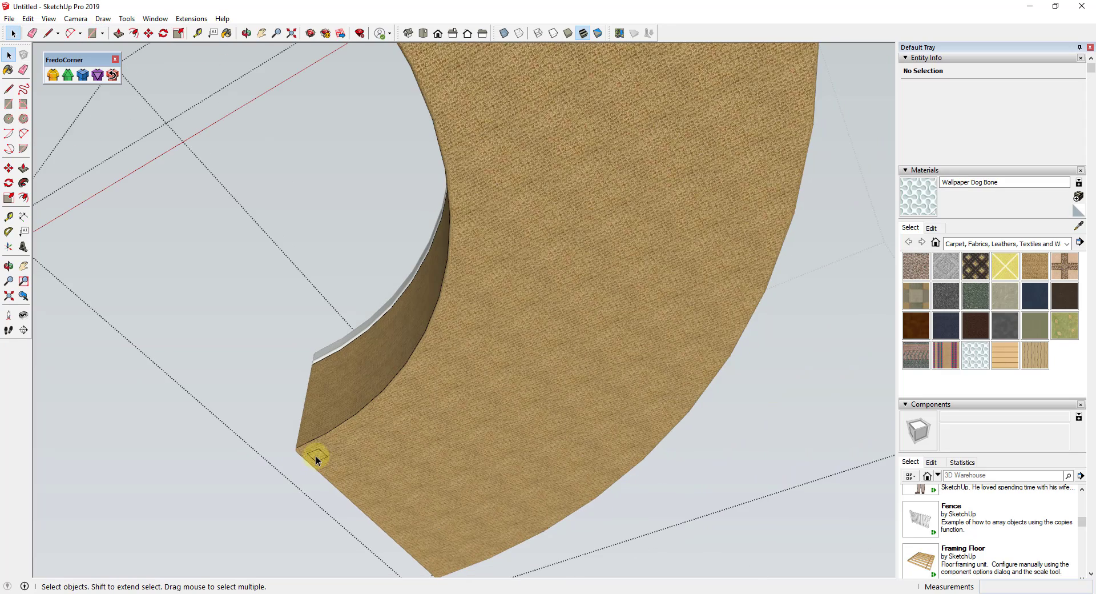
- Extrude the small rectangle down from the bench's underside with Push/Pull to form a short block foot
{"action": "scroll", "coordinate": [344, 444], "scroll_direction": "down", "scroll_amount": 3}
{"action": "left_click", "coordinate": [343, 448]}
{"action": "key", "text": "p"}
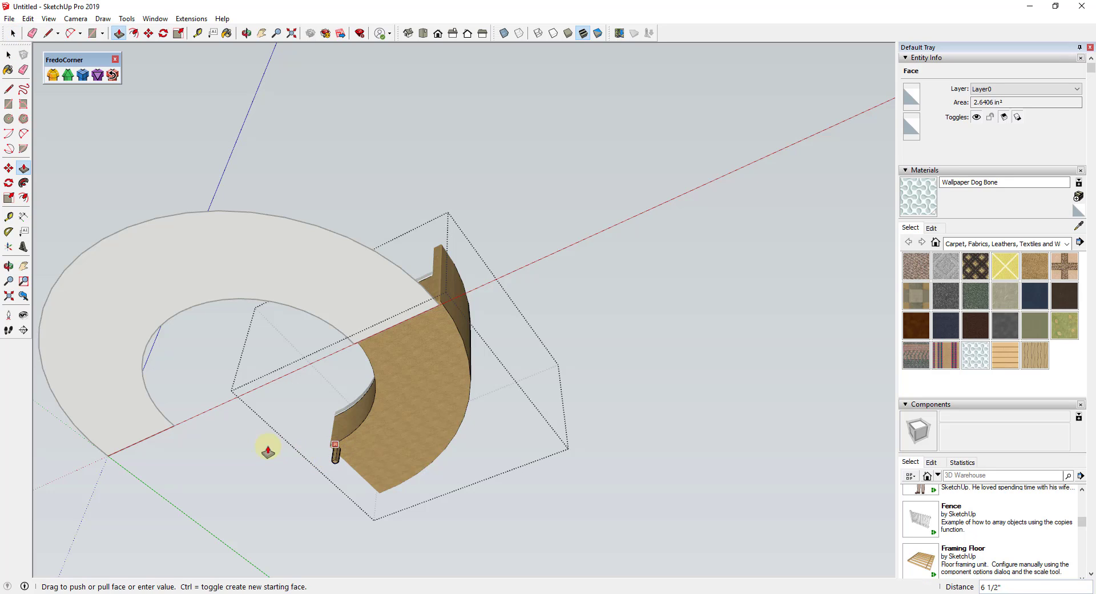
{"action": "key", "text": "Escape"}
{"action": "key", "text": "space"}
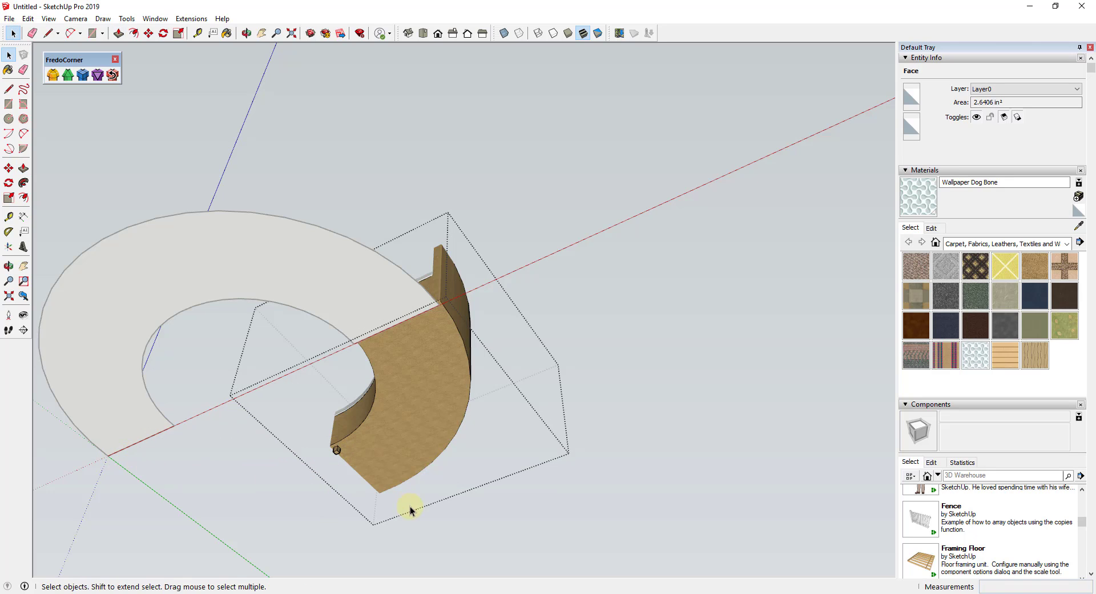
- Select the foot's geometry and copy it along the bench's end edge to the outer corner
{"action": "scroll", "coordinate": [324, 444], "scroll_direction": "up", "scroll_amount": 5}
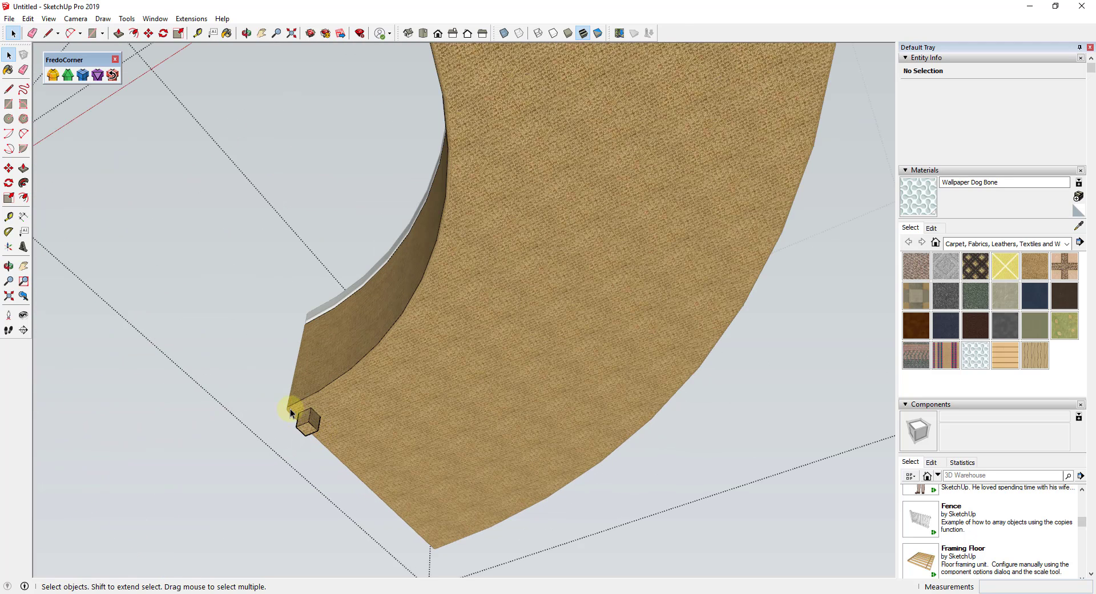
{"action": "left_click_drag", "start_coordinate": [290, 412], "coordinate": [355, 451]}
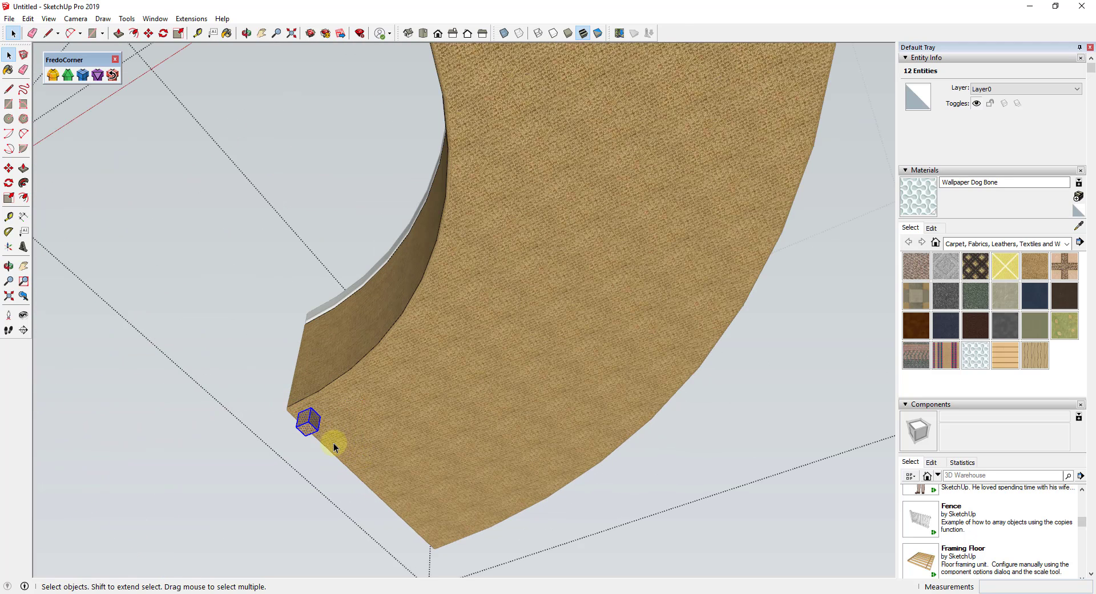
{"action": "key", "text": "m"}
{"action": "left_click", "coordinate": [320, 416]}
{"action": "key", "text": "ctrl"}
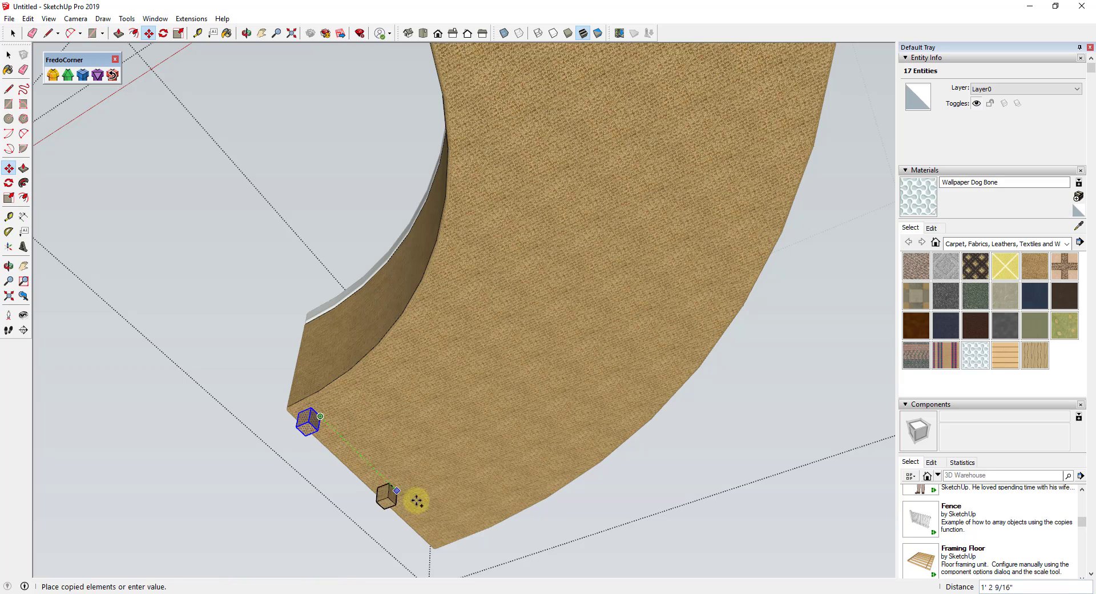
{"action": "left_click", "coordinate": [450, 535]}
{"action": "key", "text": "space"}
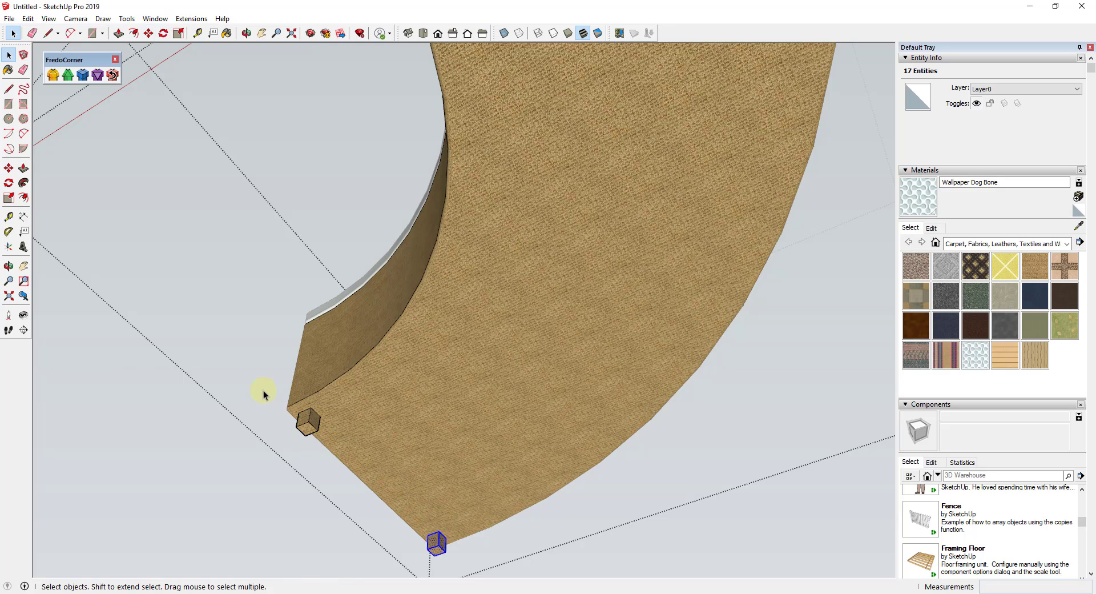
- Select the faces and edges of both feet, leaving the bench's underside face out of the selection
{"action": "left_click_drag", "start_coordinate": [495, 588], "coordinate": [494, 585]}
{"action": "scroll", "coordinate": [470, 420], "scroll_direction": "down", "scroll_amount": 5}
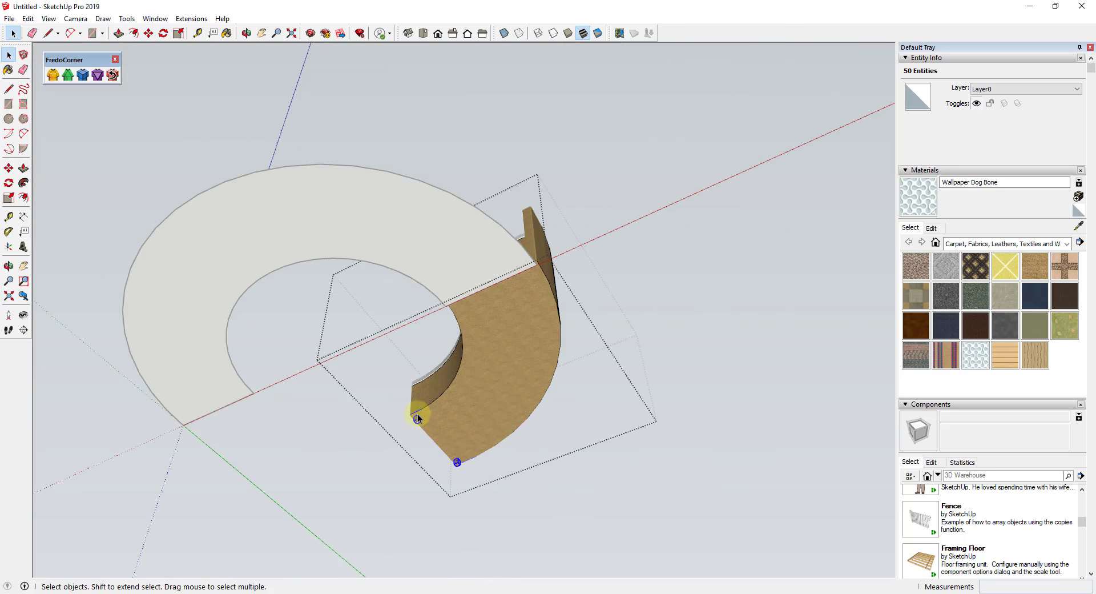
{"action": "scroll", "coordinate": [417, 416], "scroll_direction": "up", "scroll_amount": 3}
{"action": "triple_click", "coordinate": [417, 410], "text": "ctrl"}
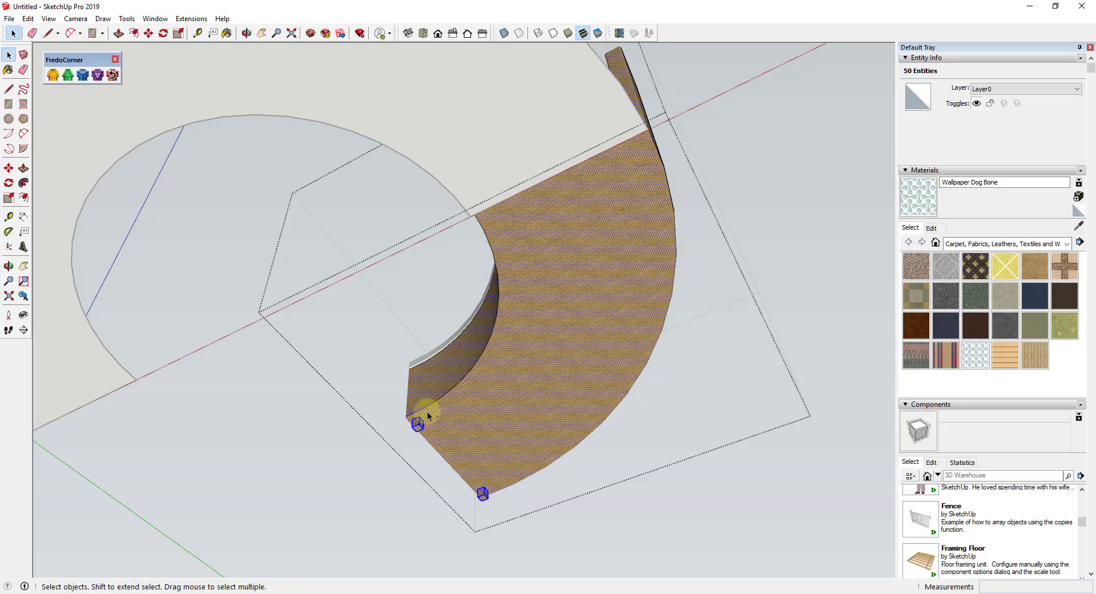
{"action": "scroll", "coordinate": [420, 410], "scroll_direction": "up", "scroll_amount": 5}
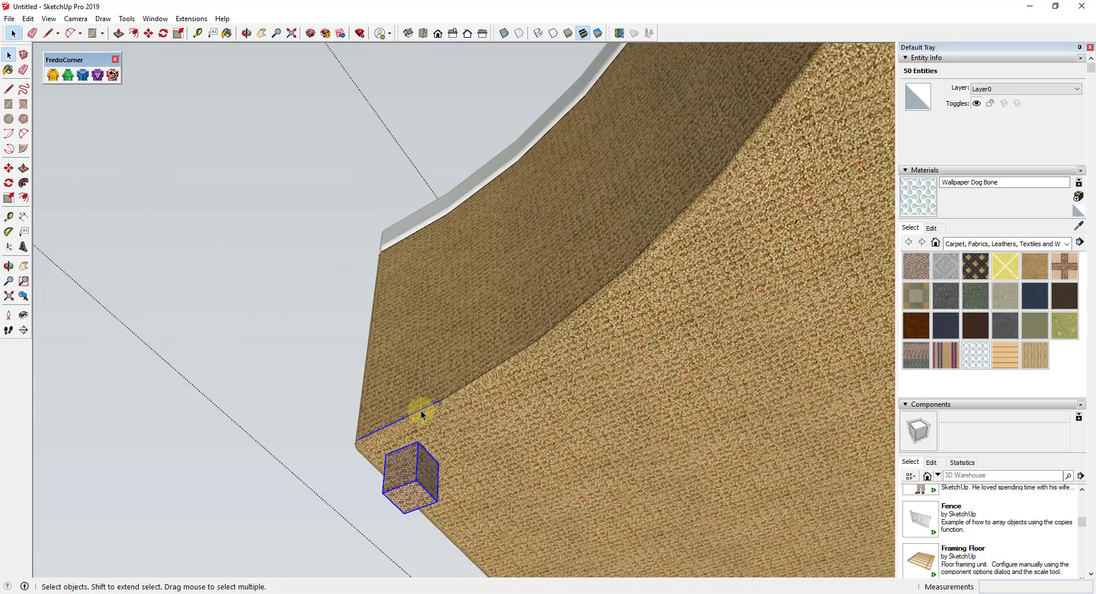
{"action": "middle_click_drag", "start_coordinate": [418, 410], "coordinate": [444, 463]}
{"action": "scroll", "coordinate": [444, 463], "scroll_direction": "down", "scroll_amount": 5}
{"action": "middle_click_drag", "start_coordinate": [531, 571], "coordinate": [502, 427]}
{"action": "key", "text": "Escape"}
{"action": "scroll", "coordinate": [502, 427], "scroll_direction": "down", "scroll_amount": 1}
{"action": "double_click", "coordinate": [488, 422]}
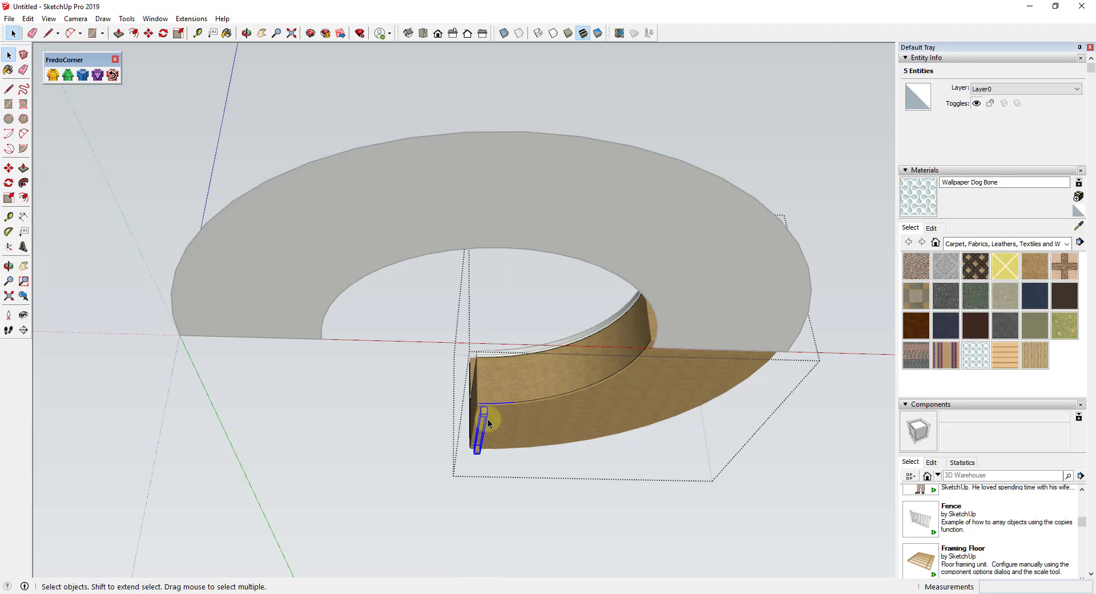
- Drop the stray bench edge from the selection, group the two feet, and cut that group out of the bench group
{"action": "left_click", "coordinate": [485, 412]}
{"action": "scroll", "coordinate": [485, 414], "scroll_direction": "up", "scroll_amount": 3}
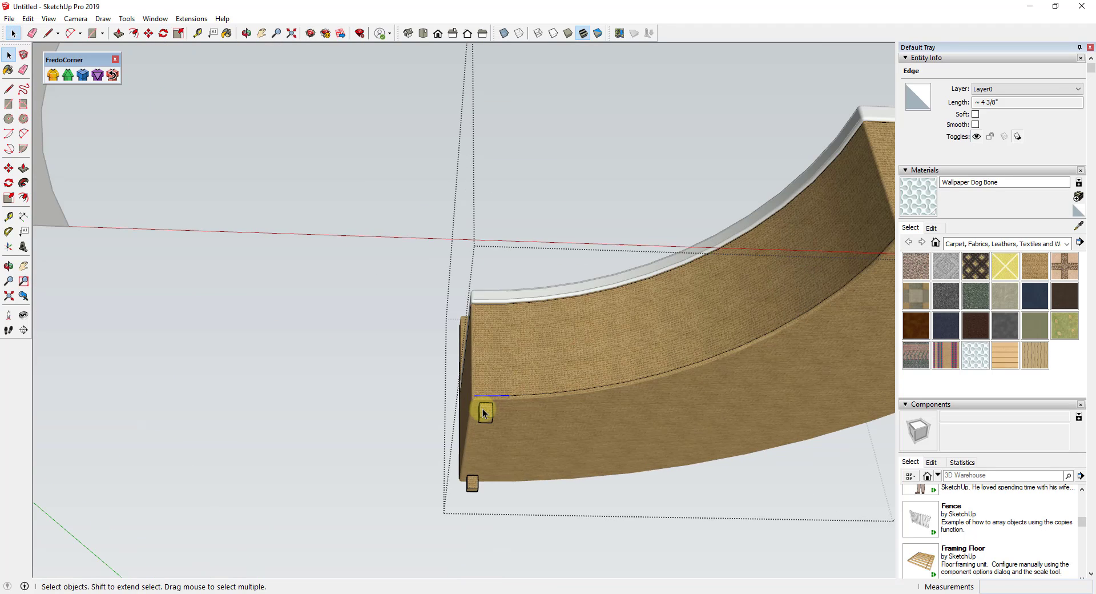
{"action": "left_click", "coordinate": [474, 403]}
{"action": "key", "text": "Delete"}
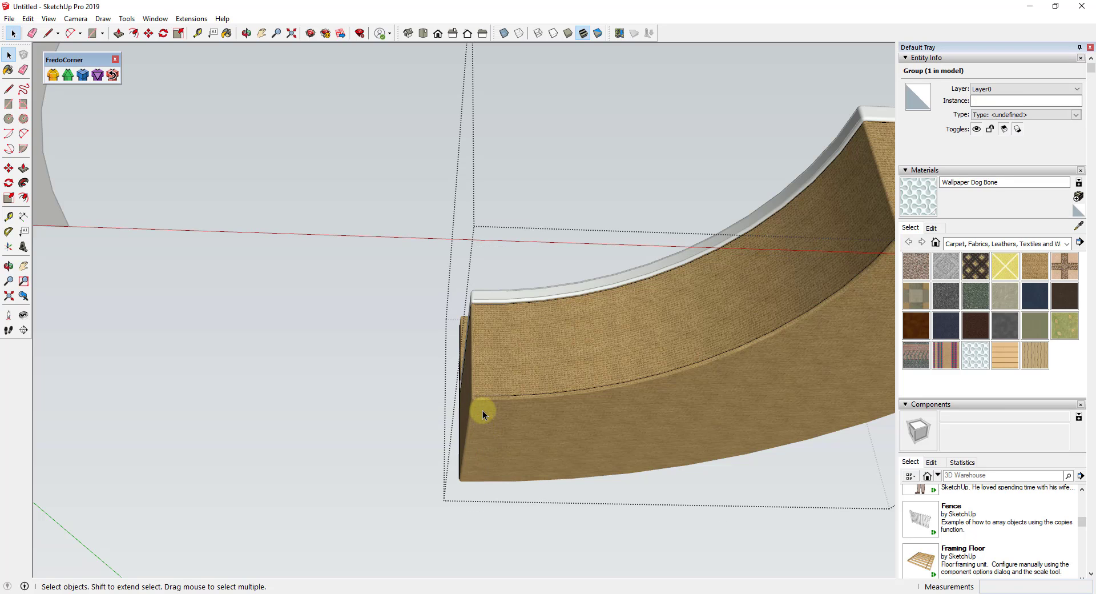
- Close the bench group and paste the feet group in place outside it
{"action": "left_click", "coordinate": [421, 373]}
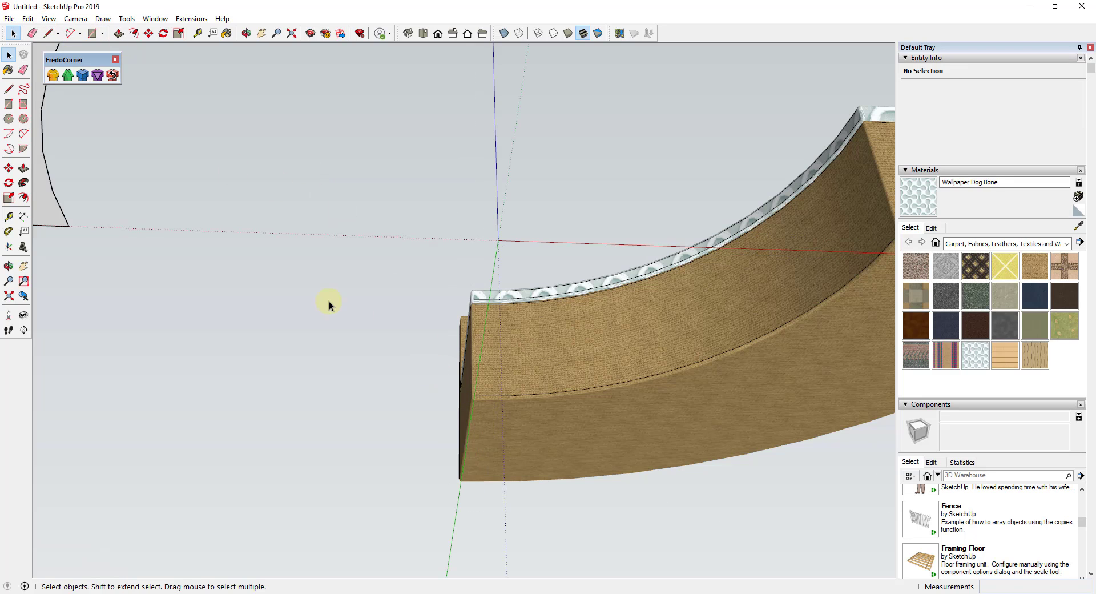
{"action": "scroll", "coordinate": [329, 300], "scroll_direction": "down", "scroll_amount": 4}
{"action": "left_click", "coordinate": [28, 18]}
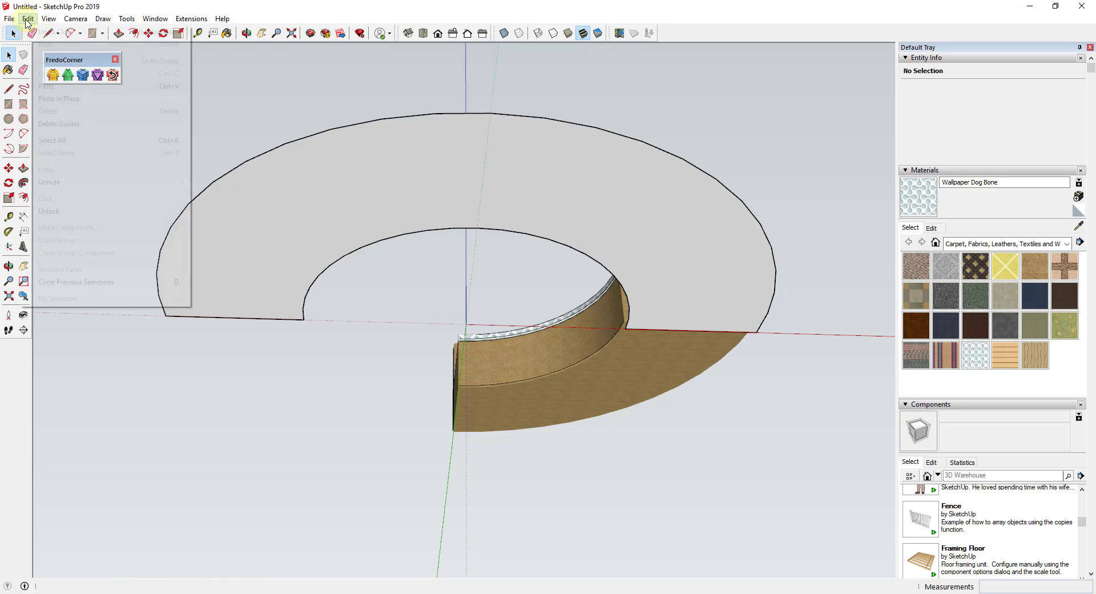
{"action": "left_click", "coordinate": [63, 99]}
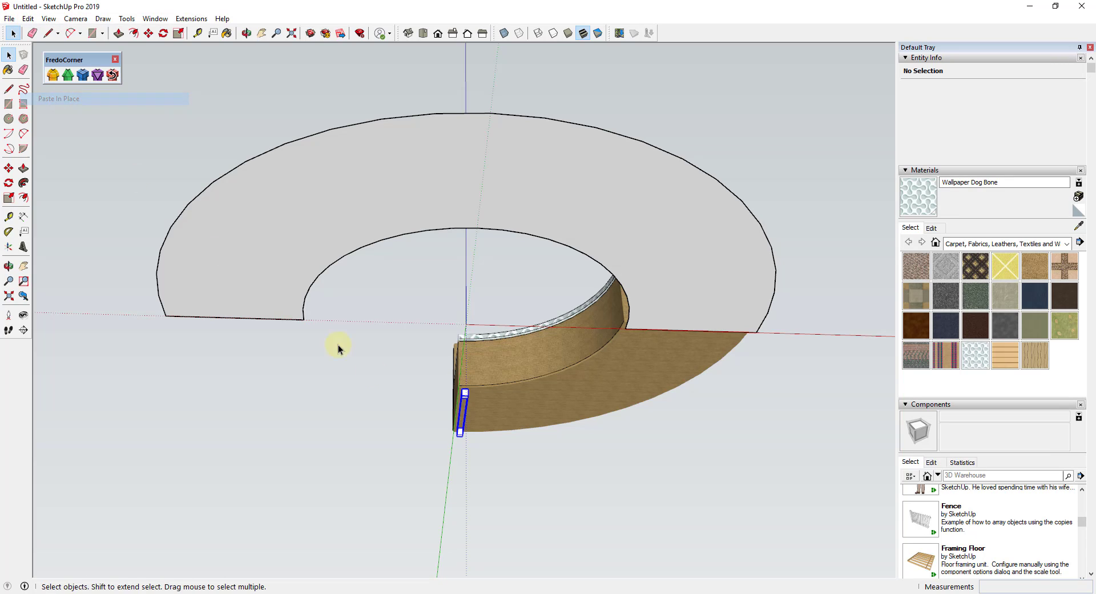
- Sample the Carpet Loop Pattern material from the bench and paint the feet group with it
{"action": "scroll", "coordinate": [509, 403], "scroll_direction": "up", "scroll_amount": 2}
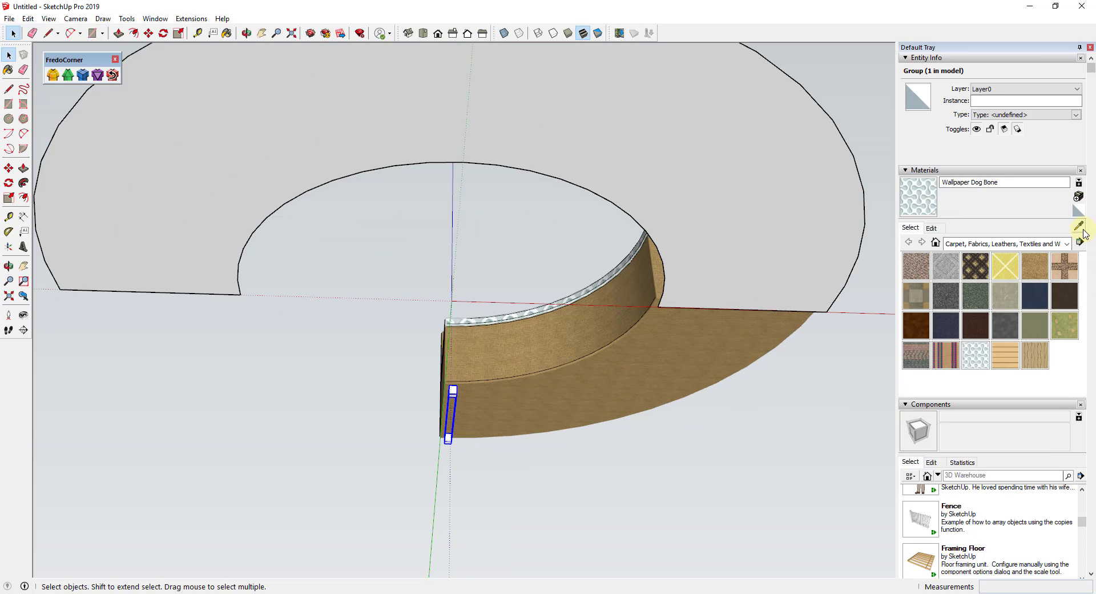
{"action": "left_click", "coordinate": [480, 402]}
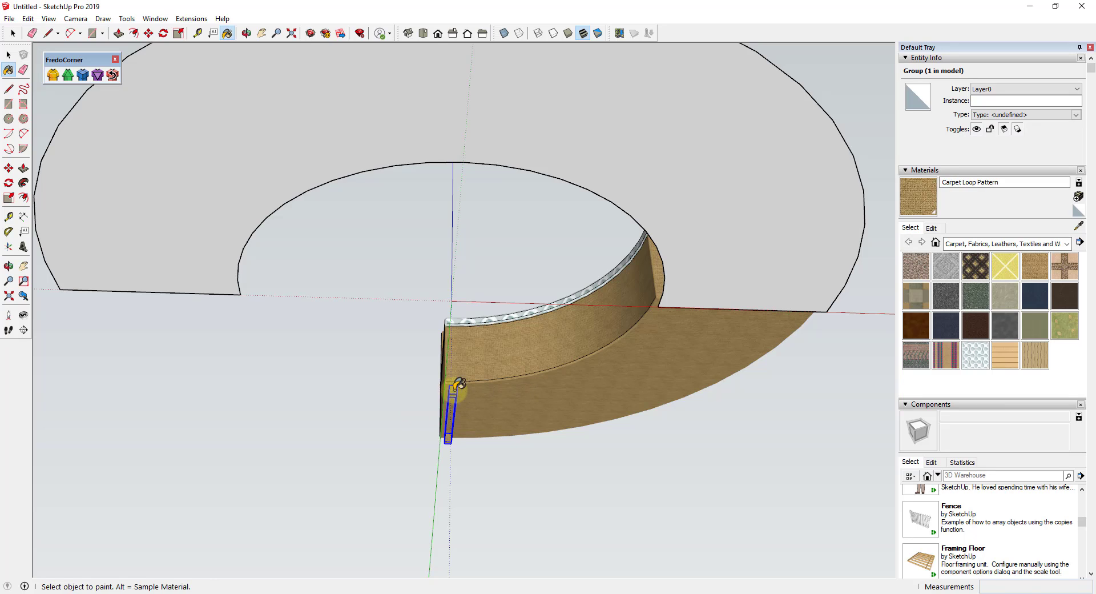
{"action": "left_click", "coordinate": [456, 388]}
{"action": "key", "text": "space"}
- Rotate a copy of the feet group about the origin by about 85 degrees to the bench's opposite end
{"action": "key", "text": "q"}
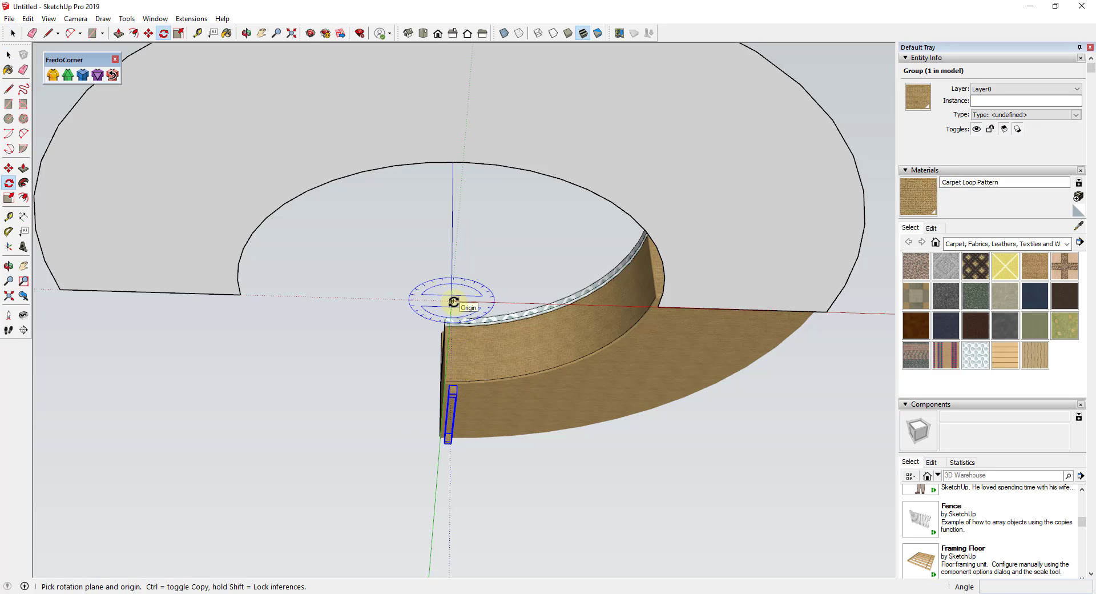
{"action": "left_click", "coordinate": [452, 301]}
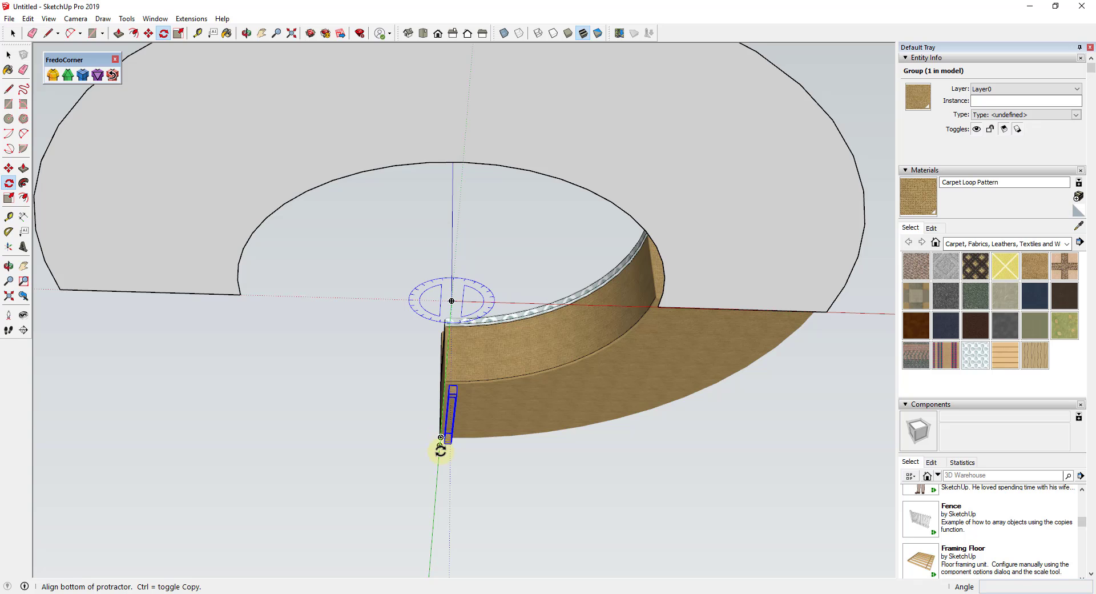
{"action": "left_click", "coordinate": [436, 475]}
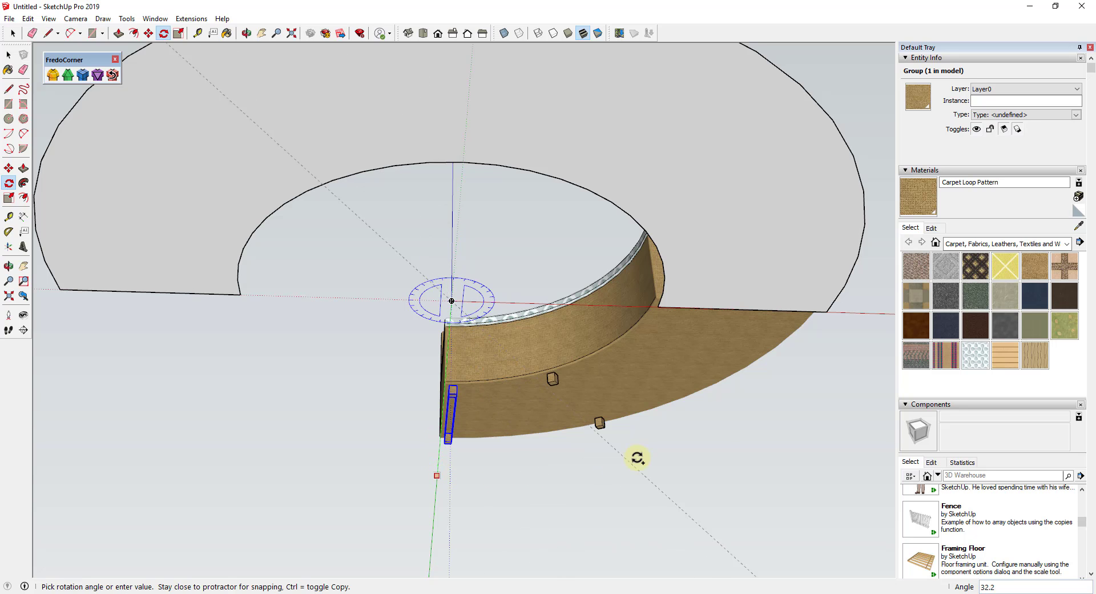
{"action": "middle_click_drag", "start_coordinate": [734, 441], "coordinate": [465, 495]}
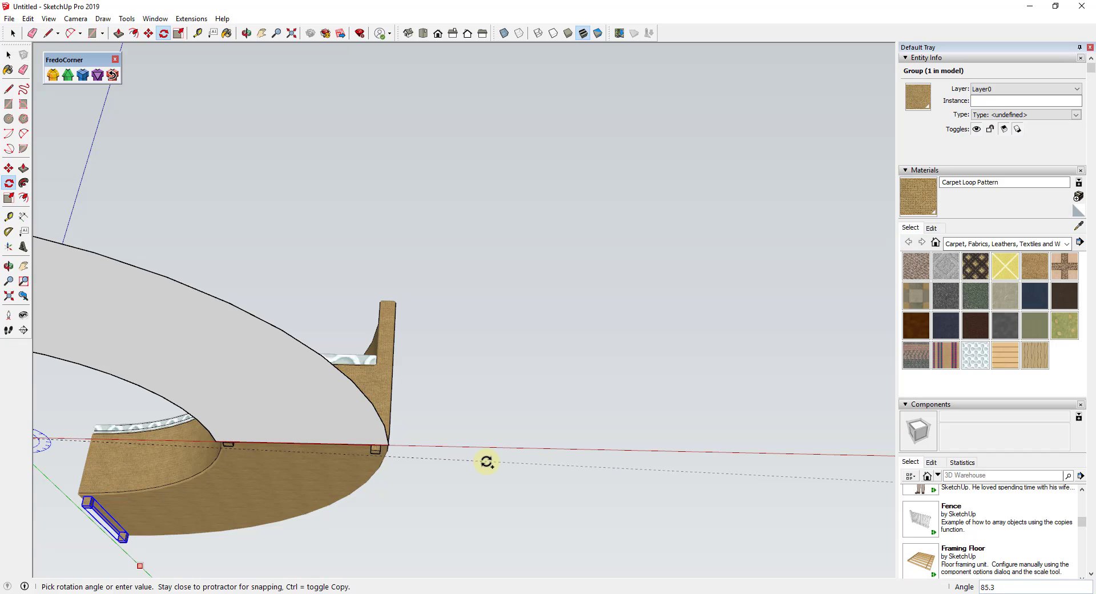
{"action": "left_click", "coordinate": [487, 461]}
- Move the copied pair of feet along the green axis so it sits beneath the bench's end, close to the outer corner
{"action": "middle_click_drag", "start_coordinate": [487, 460], "coordinate": [318, 521]}
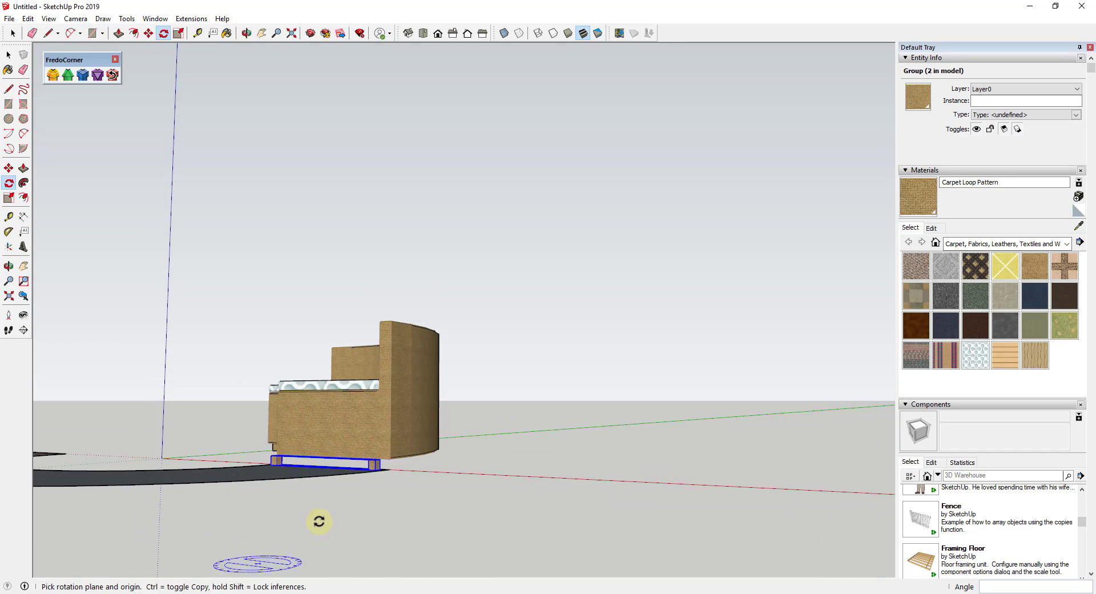
{"action": "scroll", "coordinate": [394, 457], "scroll_direction": "up", "scroll_amount": 3}
{"action": "scroll", "coordinate": [313, 472], "scroll_direction": "up", "scroll_amount": 3}
{"action": "middle_click_drag", "start_coordinate": [314, 472], "coordinate": [73, 479]}
{"action": "scroll", "coordinate": [386, 443], "scroll_direction": "up", "scroll_amount": 3}
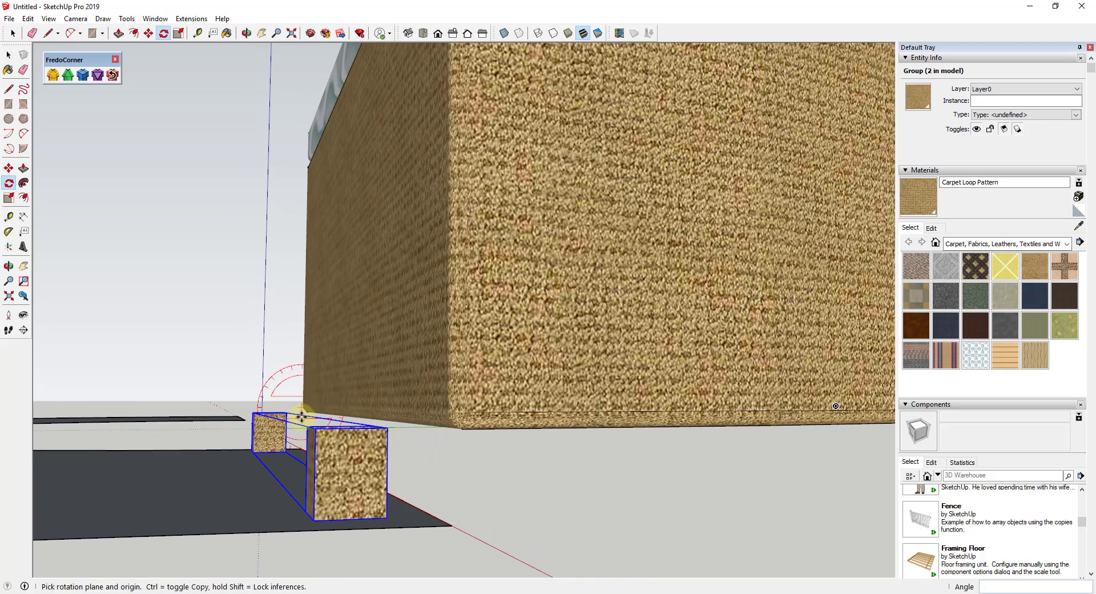
{"action": "key", "text": "m"}
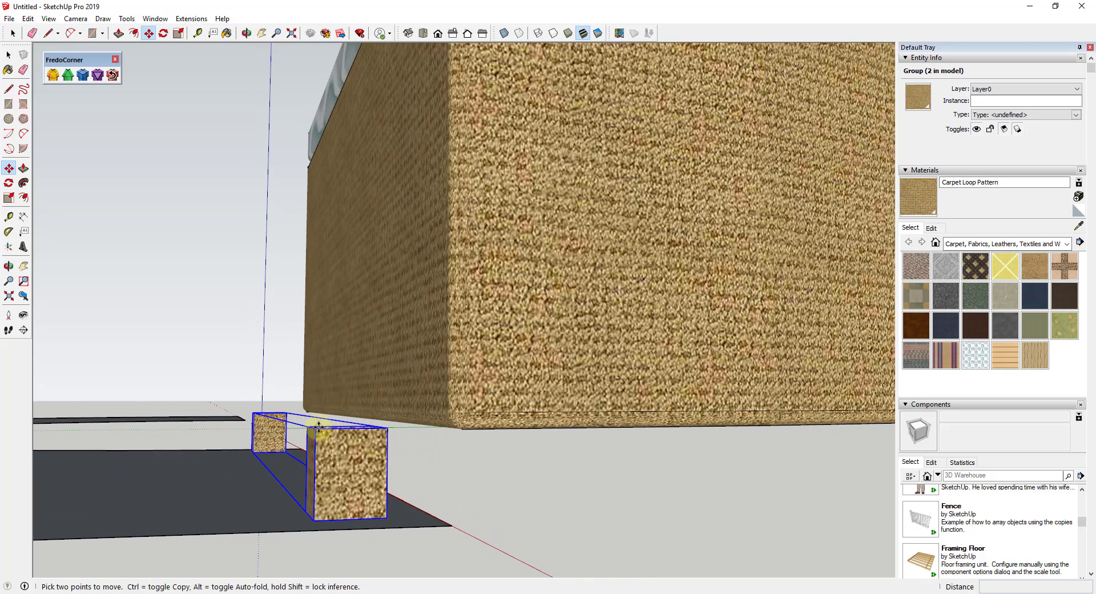
{"action": "left_click", "coordinate": [318, 425]}
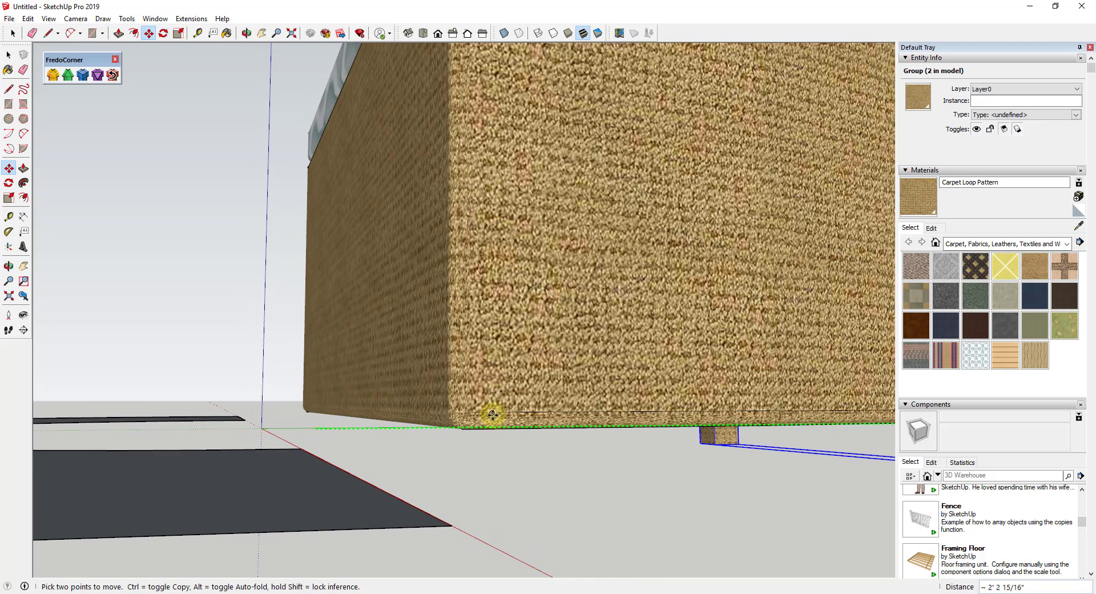
{"action": "middle_click_drag", "start_coordinate": [489, 421], "coordinate": [428, 142]}
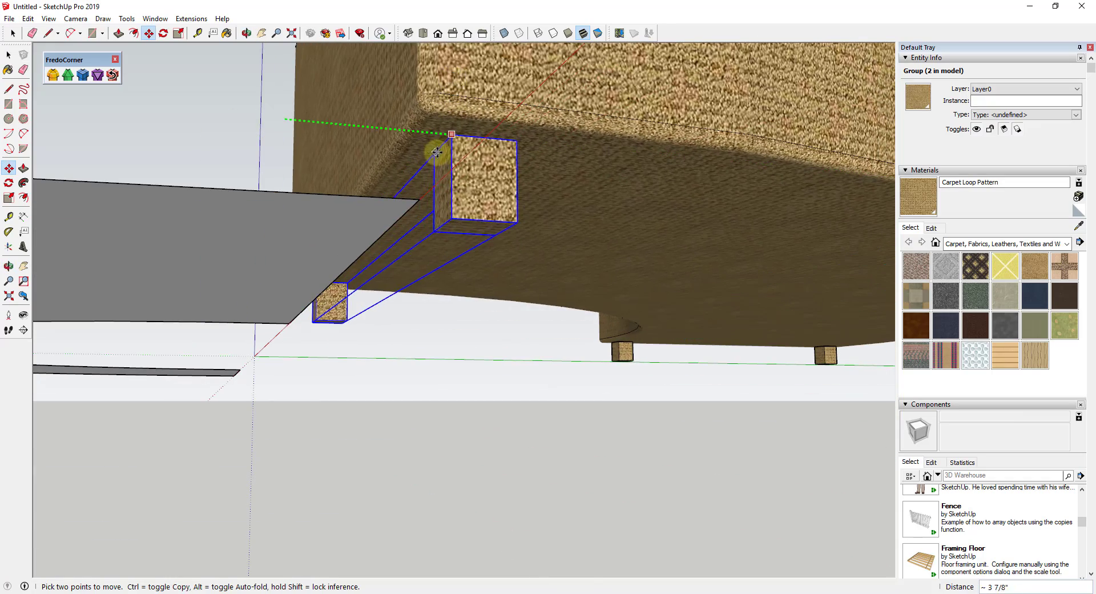
{"action": "left_click", "coordinate": [461, 183]}
{"action": "key", "text": "space"}
- Clear the selection and examine the whole bench from the front, including its four feet and cushion
{"action": "scroll", "coordinate": [536, 340], "scroll_direction": "down", "scroll_amount": 3}
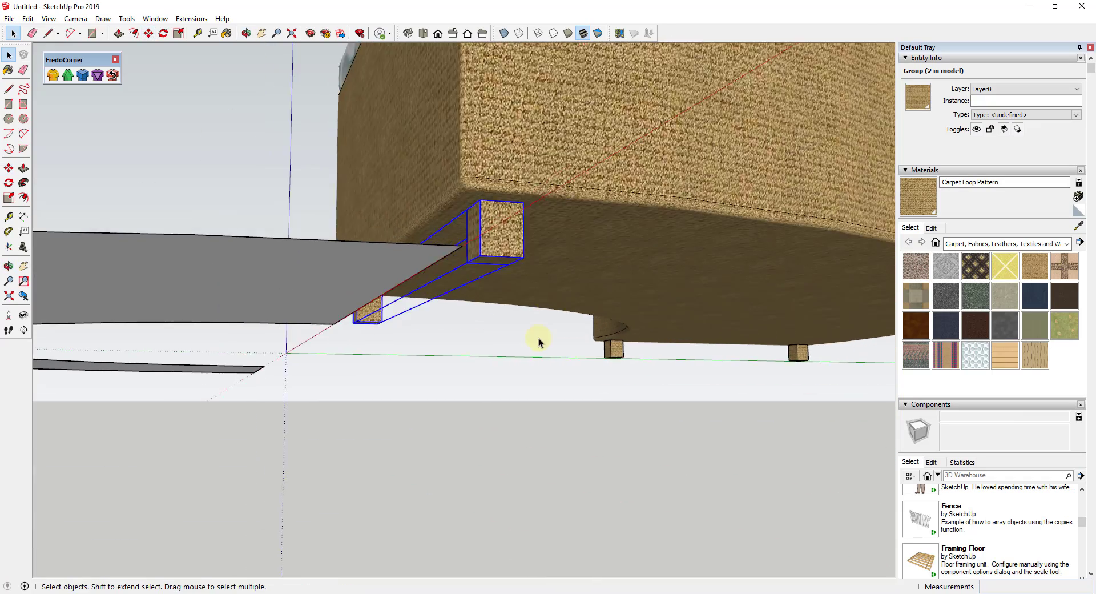
{"action": "middle_click_drag", "start_coordinate": [536, 340], "coordinate": [685, 400]}
{"action": "middle_click_drag", "start_coordinate": [931, 439], "coordinate": [425, 352]}
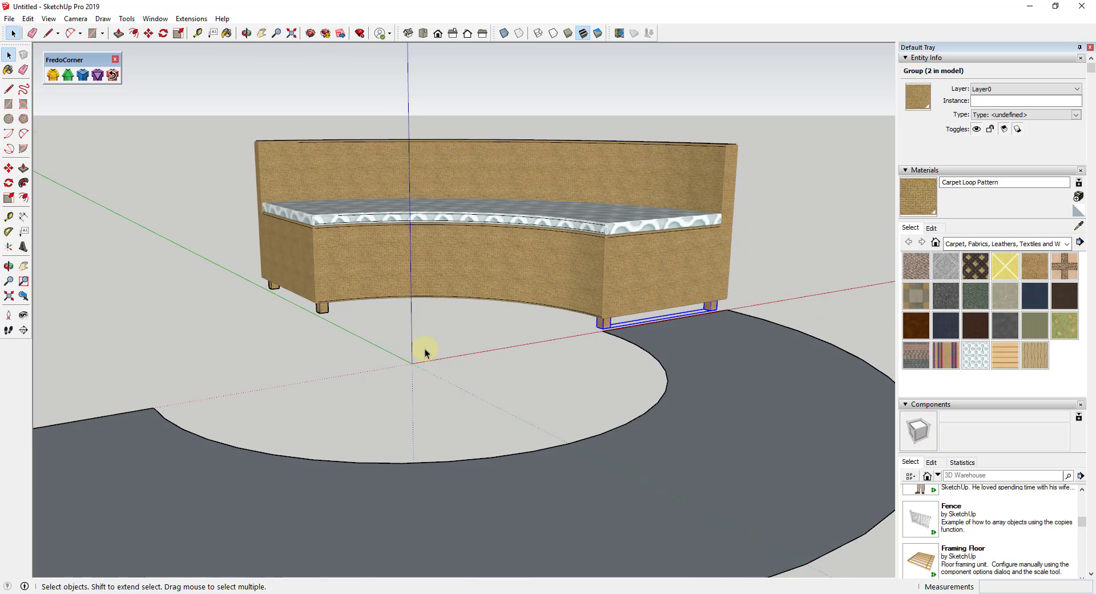
{"action": "left_click", "coordinate": [436, 342]}
{"action": "scroll", "coordinate": [436, 341], "scroll_direction": "down", "scroll_amount": 2}
{"action": "scroll", "coordinate": [673, 433], "scroll_direction": "down", "scroll_amount": 3}
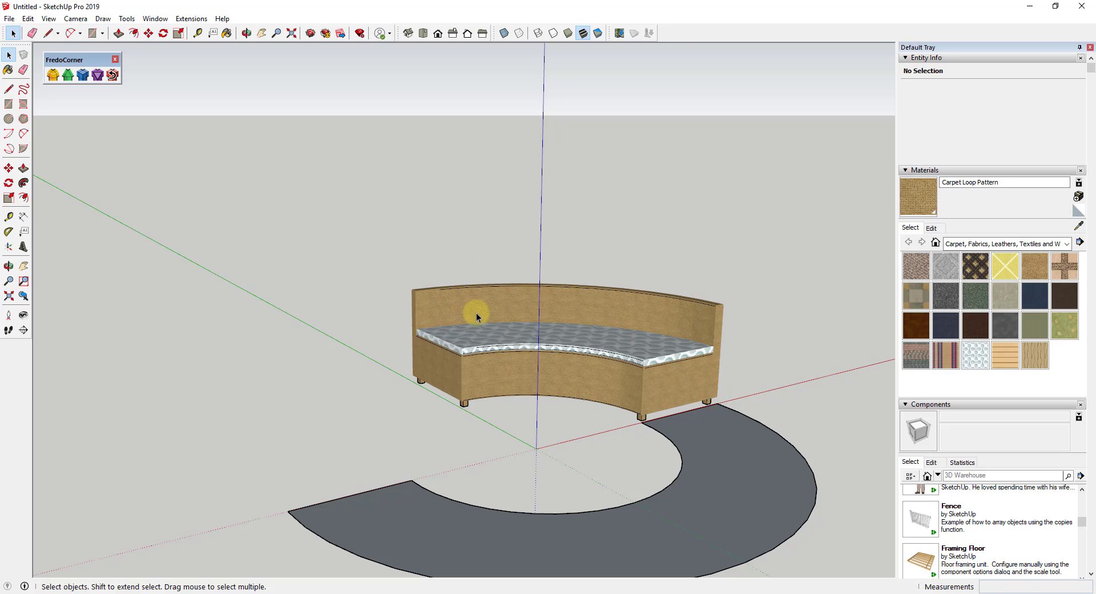
{"action": "middle_click_drag", "start_coordinate": [673, 322], "coordinate": [611, 337]}
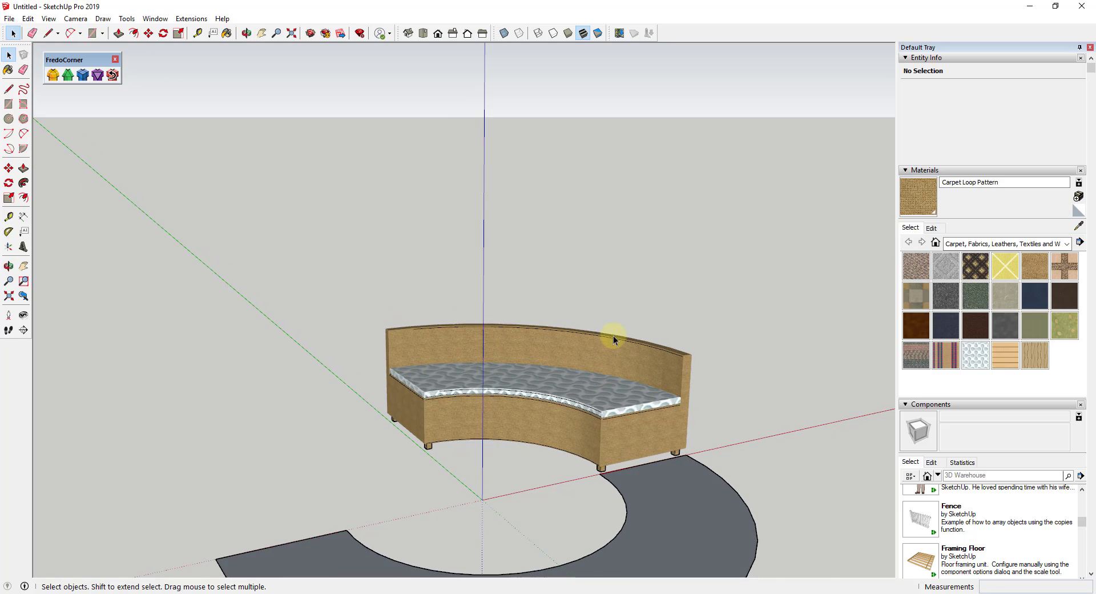
{"action": "scroll", "coordinate": [622, 391], "scroll_direction": "up", "scroll_amount": 2}
{"action": "middle_click_drag", "start_coordinate": [624, 392], "coordinate": [594, 400]}
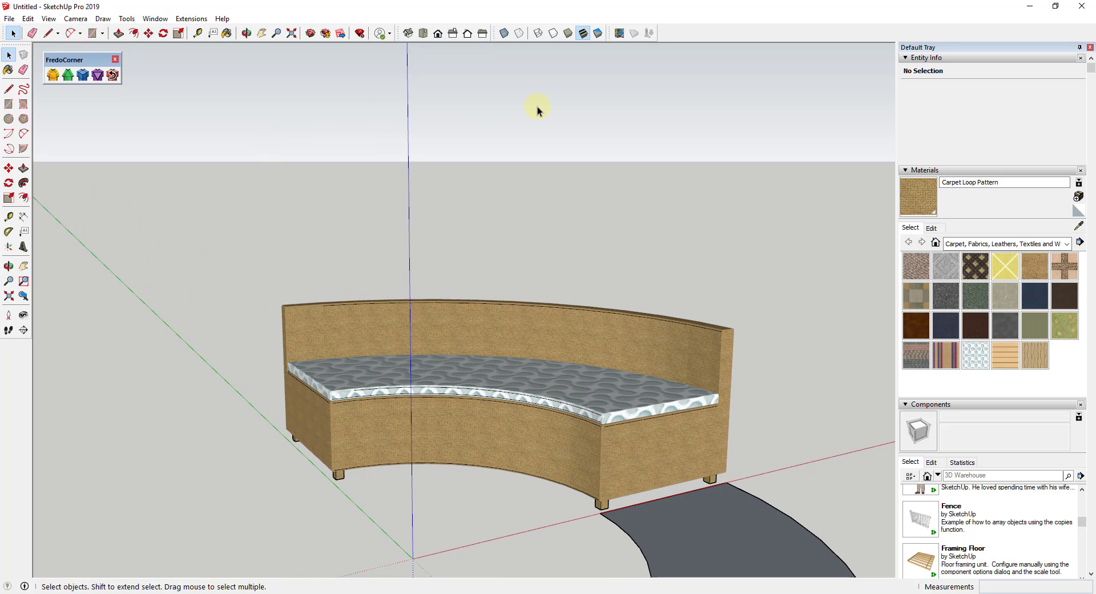
- Open the 3D Warehouse, search for "couch cushions", and browse the resulting models
{"action": "left_click", "coordinate": [162, 20]}
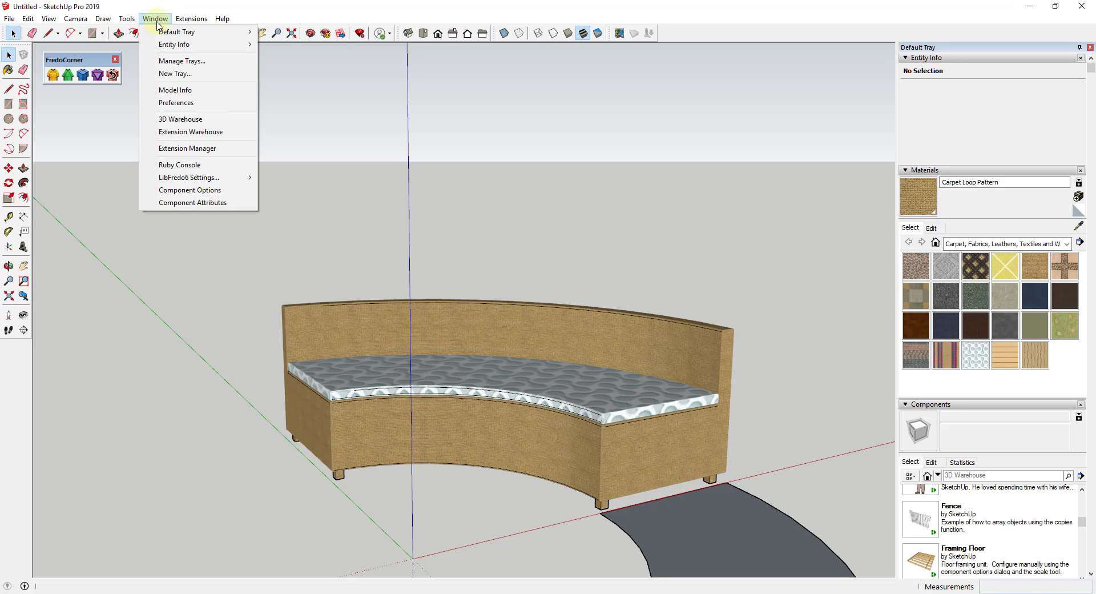
{"action": "left_click", "coordinate": [179, 120]}
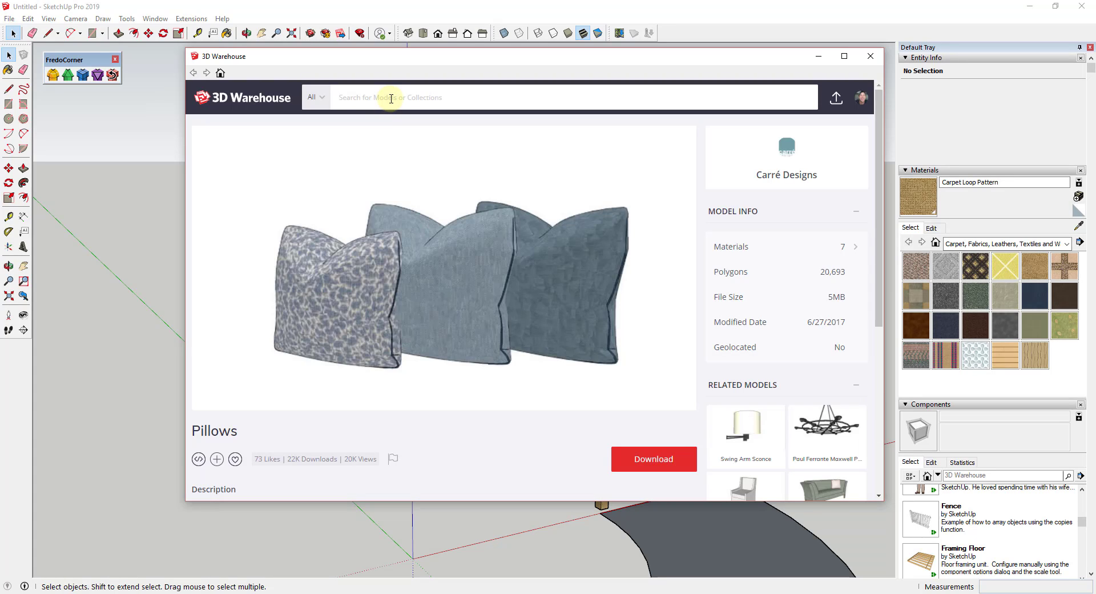
{"action": "type", "text": "cour"}
{"action": "type", "text": "h cushions"}
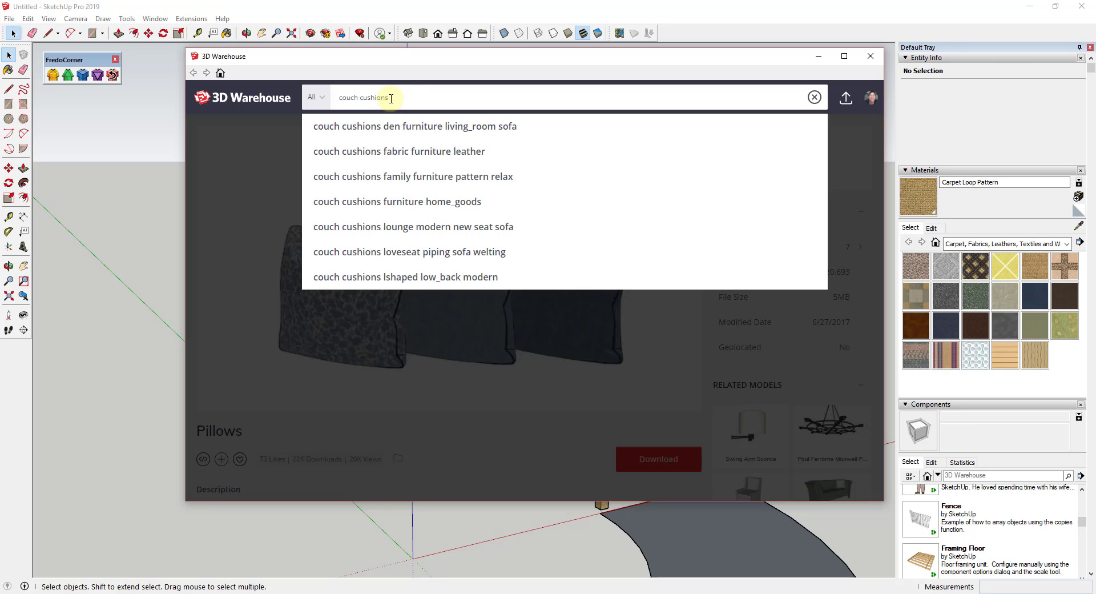
{"action": "key", "text": "Return"}
{"action": "scroll", "coordinate": [578, 335], "scroll_direction": "down", "scroll_amount": 5}
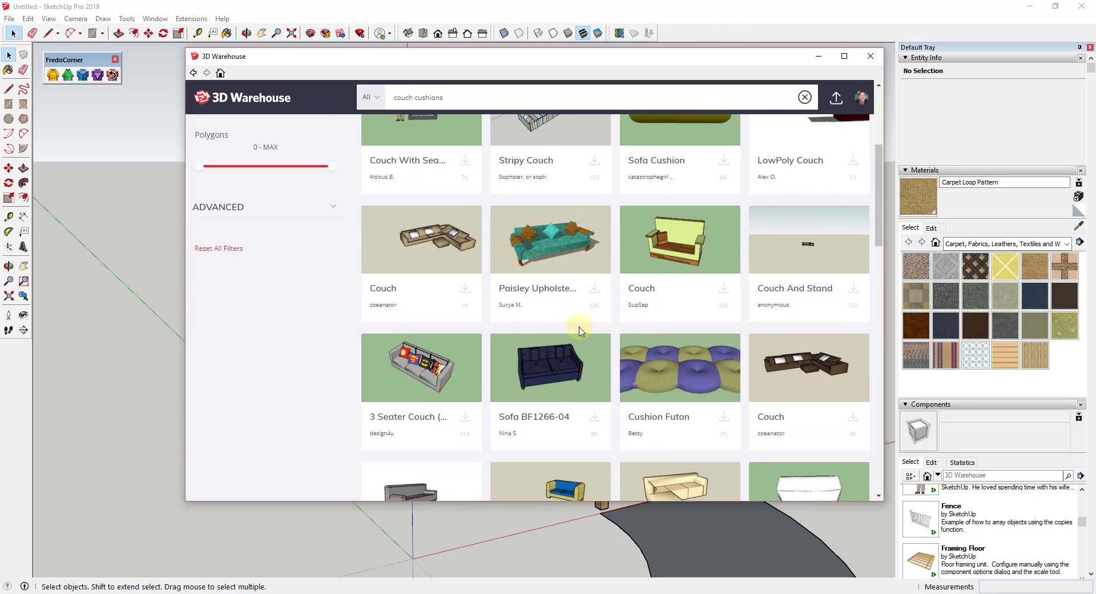
- Sort the "couch cushions" results by popularity and look through them for suitable loose cushions
{"action": "scroll", "coordinate": [580, 325], "scroll_direction": "up", "scroll_amount": 5}
{"action": "left_click", "coordinate": [840, 160]}
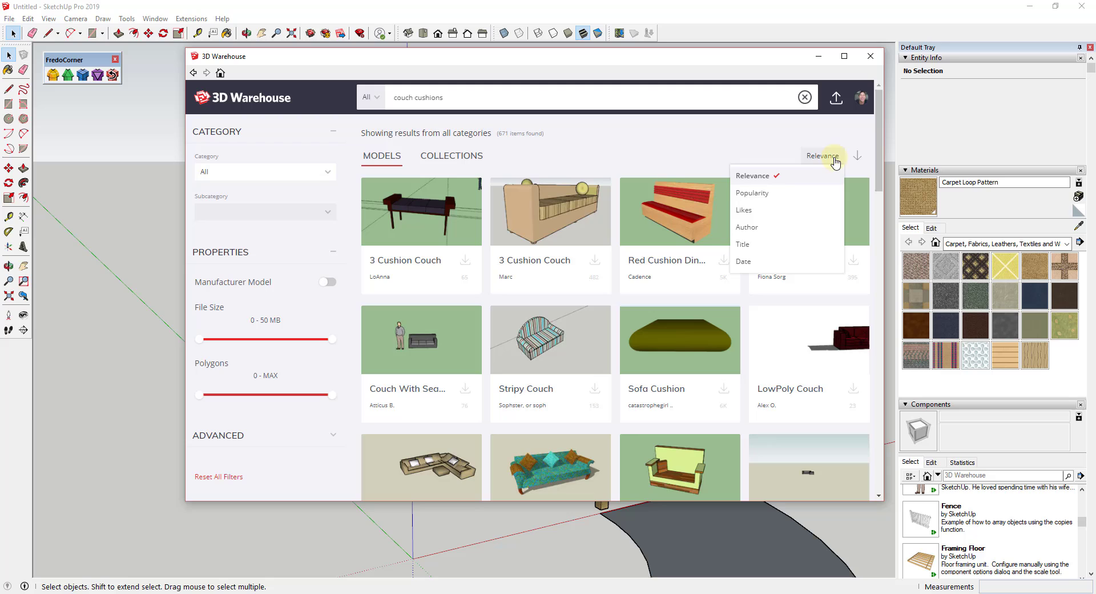
{"action": "left_click", "coordinate": [763, 200]}
{"action": "scroll", "coordinate": [706, 270], "scroll_direction": "down", "scroll_amount": 13}
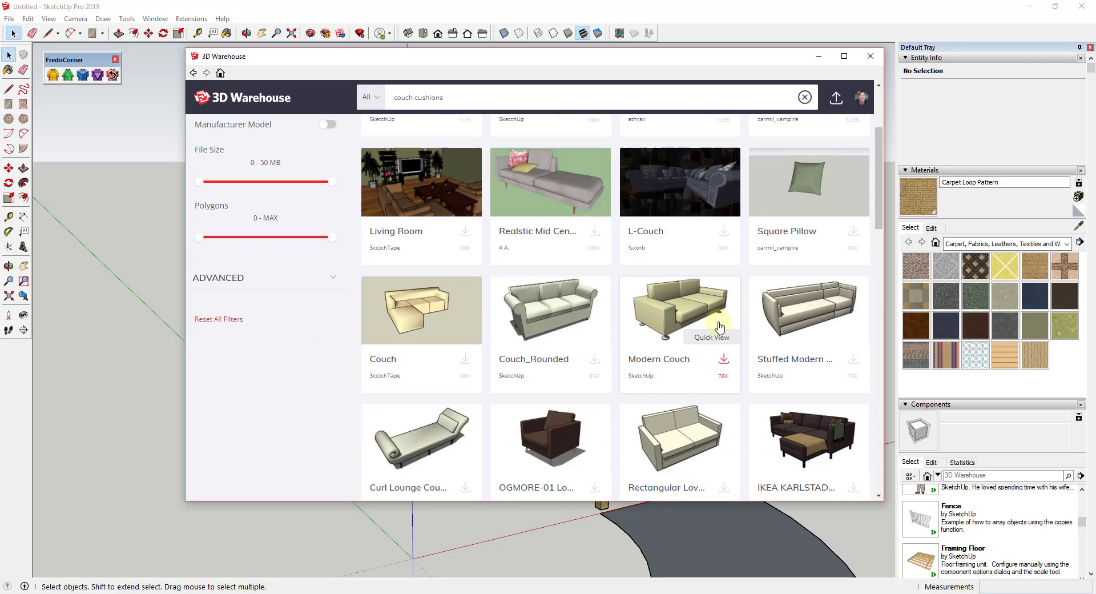
{"action": "scroll", "coordinate": [706, 350], "scroll_direction": "down", "scroll_amount": 3}
{"action": "scroll", "coordinate": [694, 371], "scroll_direction": "up", "scroll_amount": 5}
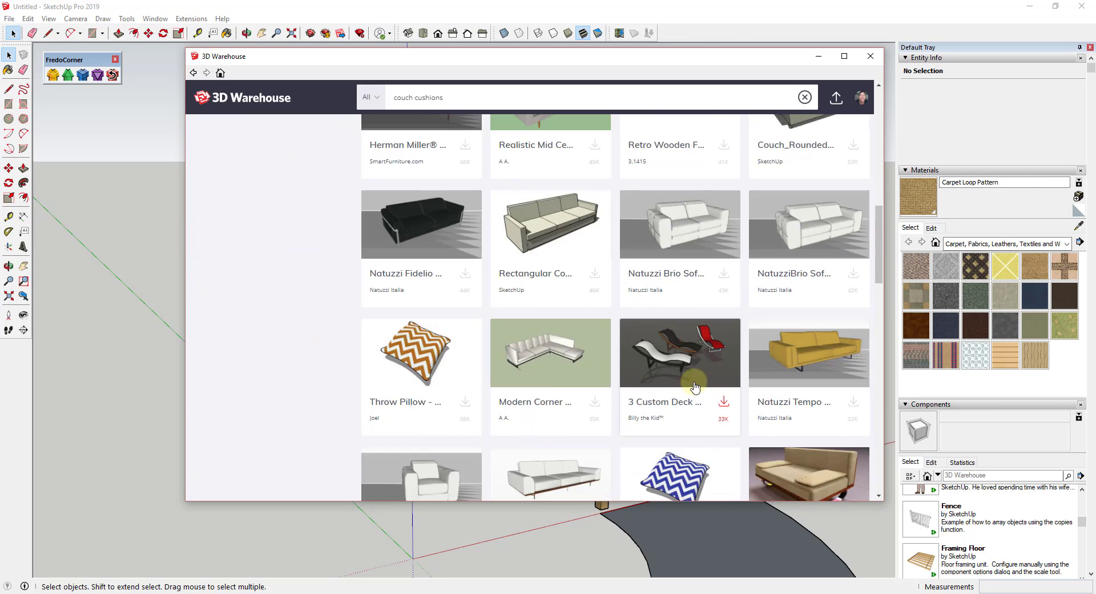
{"action": "scroll", "coordinate": [399, 351], "scroll_direction": "up", "scroll_amount": 3}
{"action": "scroll", "coordinate": [421, 343], "scroll_direction": "up", "scroll_amount": 8}
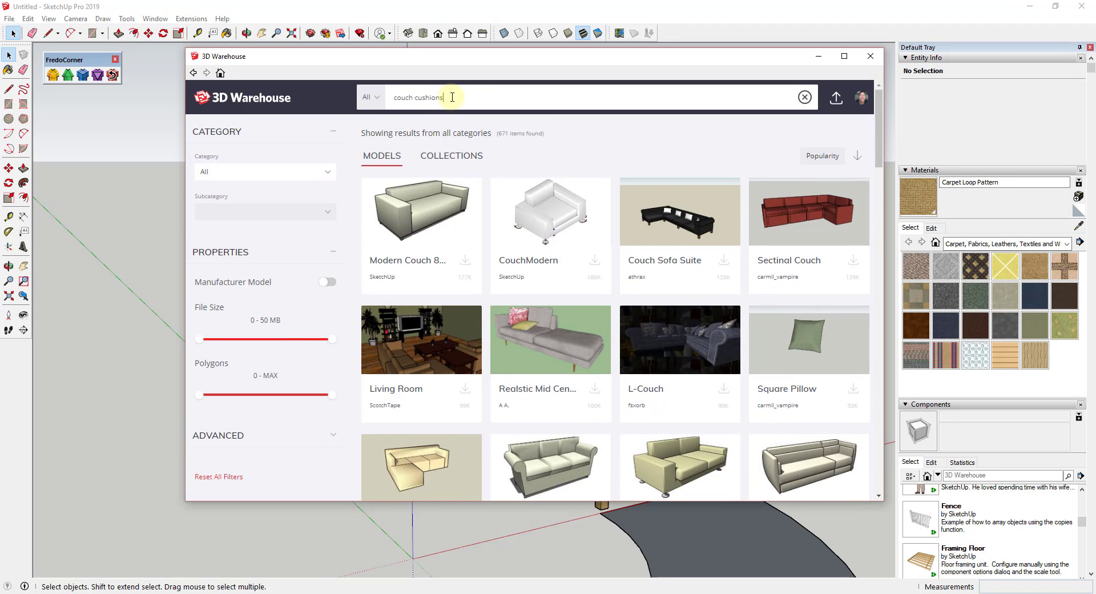
- Search the 3D Warehouse for "cushions", download the Bench Seat Cushions model into the scene, and place it on the bench's seat
{"action": "type", "text": "ns"}
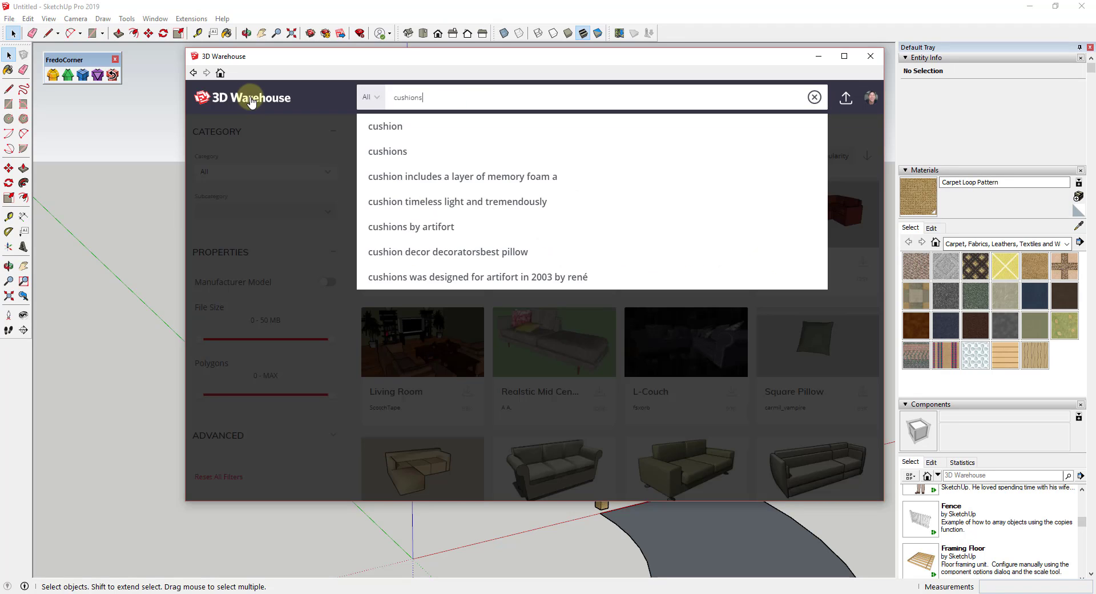
{"action": "key", "text": "Return"}
{"action": "scroll", "coordinate": [606, 320], "scroll_direction": "down", "scroll_amount": 4}
{"action": "scroll", "coordinate": [606, 321], "scroll_direction": "down", "scroll_amount": 20}
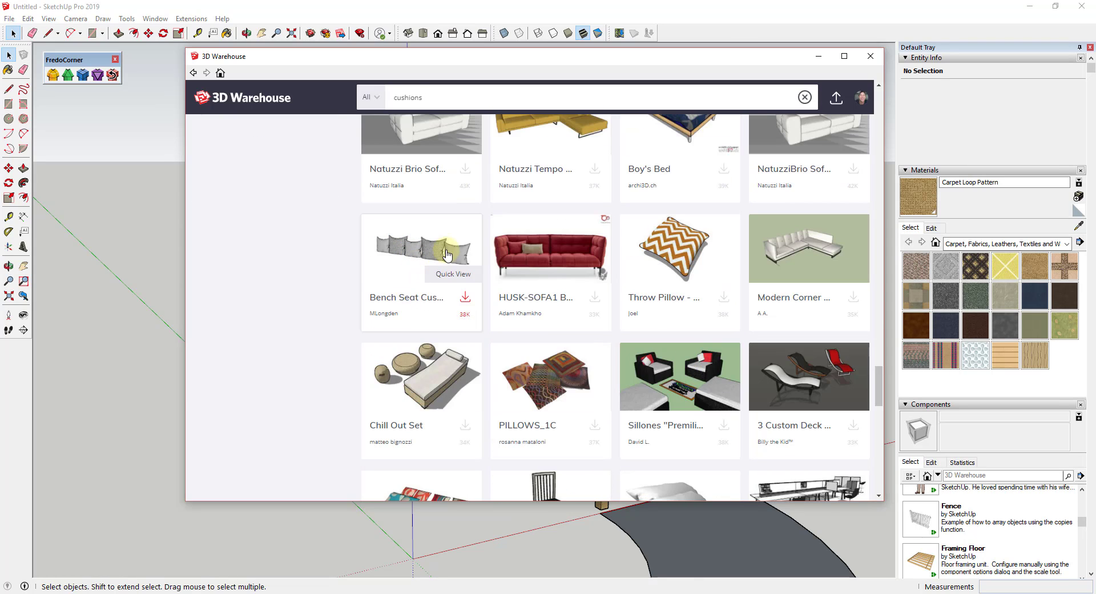
{"action": "left_click", "coordinate": [475, 263]}
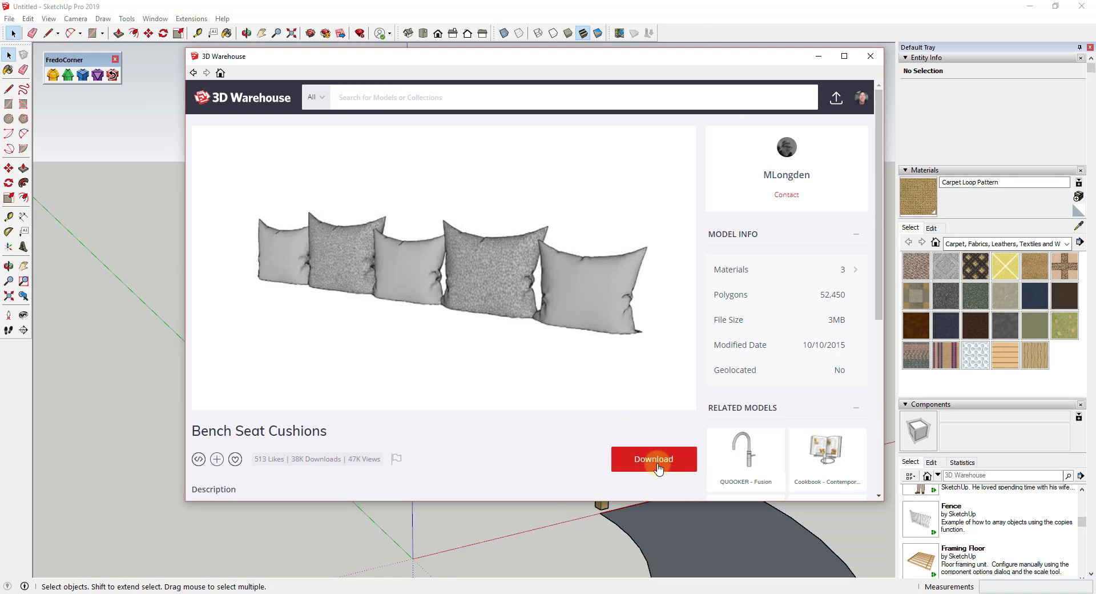
{"action": "left_click", "coordinate": [654, 458]}
{"action": "left_click", "coordinate": [494, 306]}
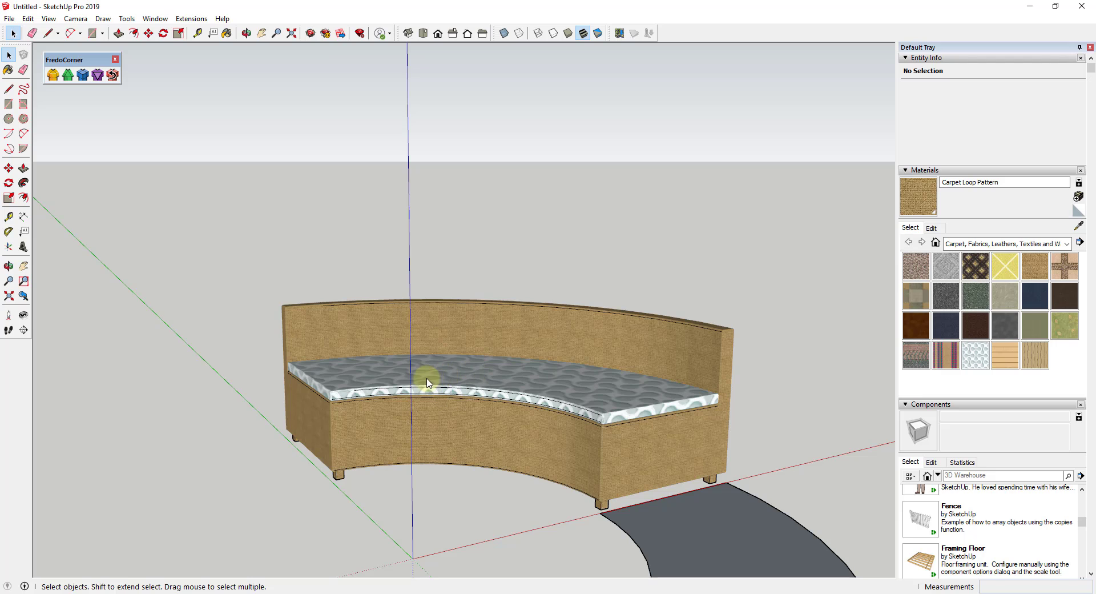
{"action": "left_click", "coordinate": [318, 384]}
- Explode the imported row of cushions twice so that each pillow is a separate component
{"action": "middle_click_drag", "start_coordinate": [318, 384], "coordinate": [399, 350]}
{"action": "scroll", "coordinate": [402, 306], "scroll_direction": "up", "scroll_amount": 4}
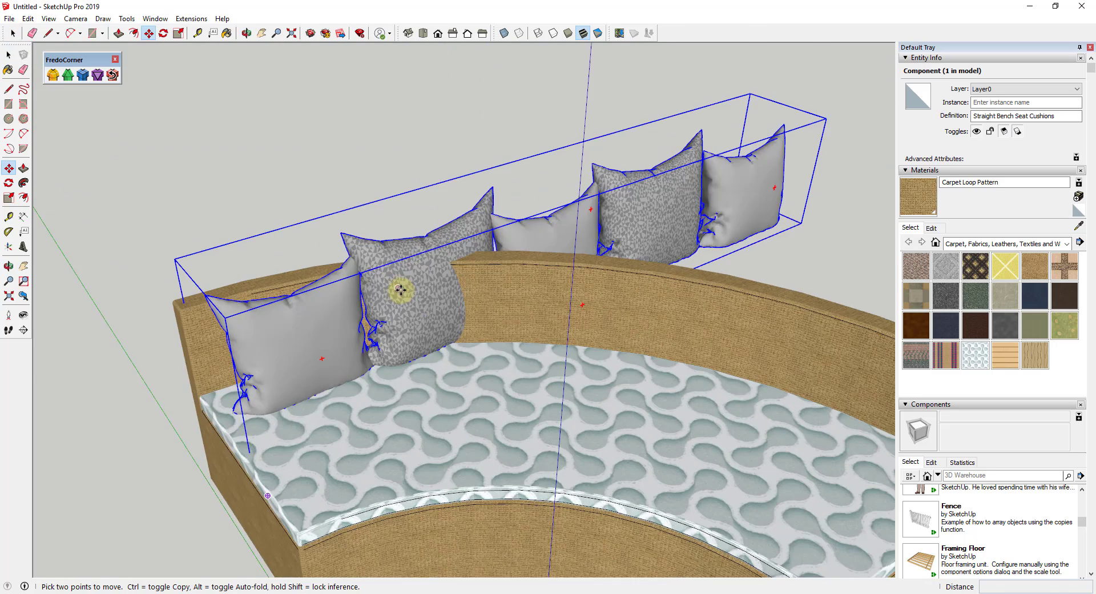
{"action": "scroll", "coordinate": [409, 274], "scroll_direction": "down", "scroll_amount": 2}
{"action": "scroll", "coordinate": [403, 276], "scroll_direction": "up", "scroll_amount": 4}
{"action": "scroll", "coordinate": [426, 286], "scroll_direction": "down", "scroll_amount": 8}
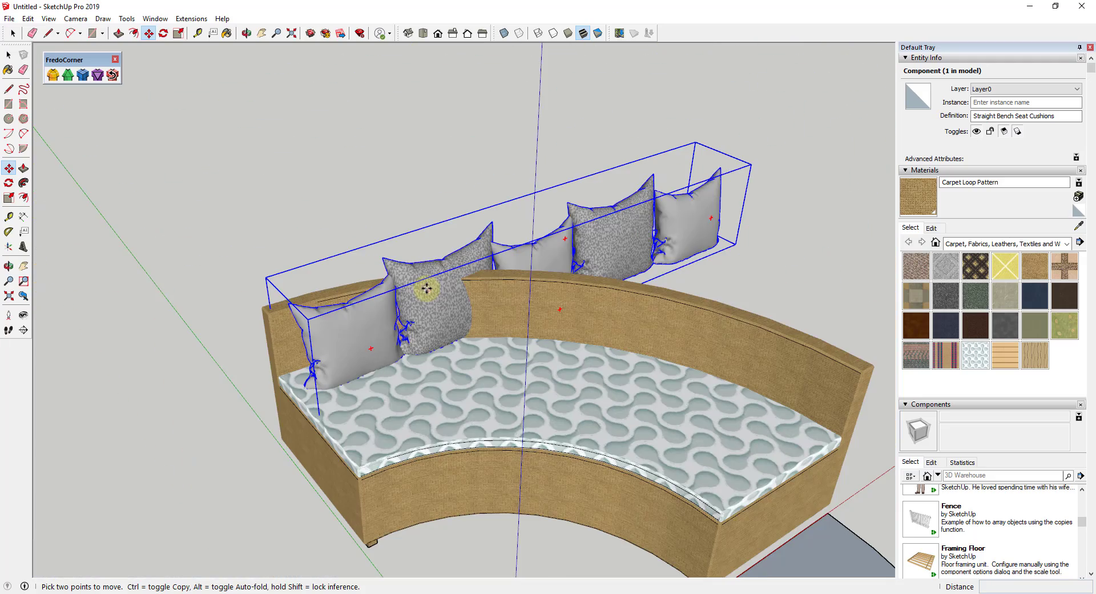
{"action": "key", "text": "space"}
{"action": "right_click", "coordinate": [426, 290]}
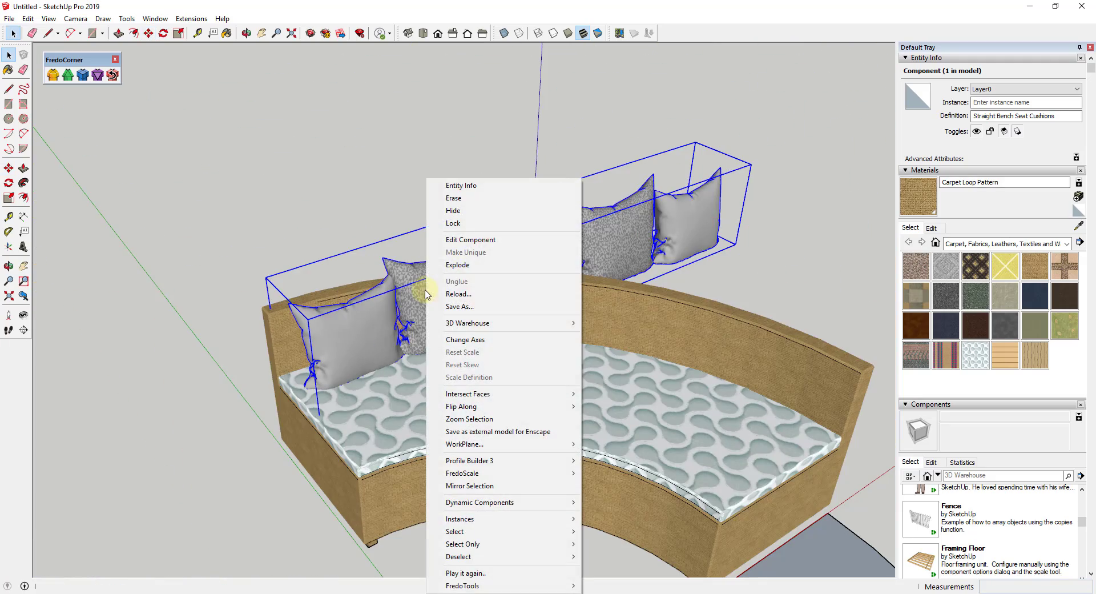
{"action": "left_click", "coordinate": [457, 265]}
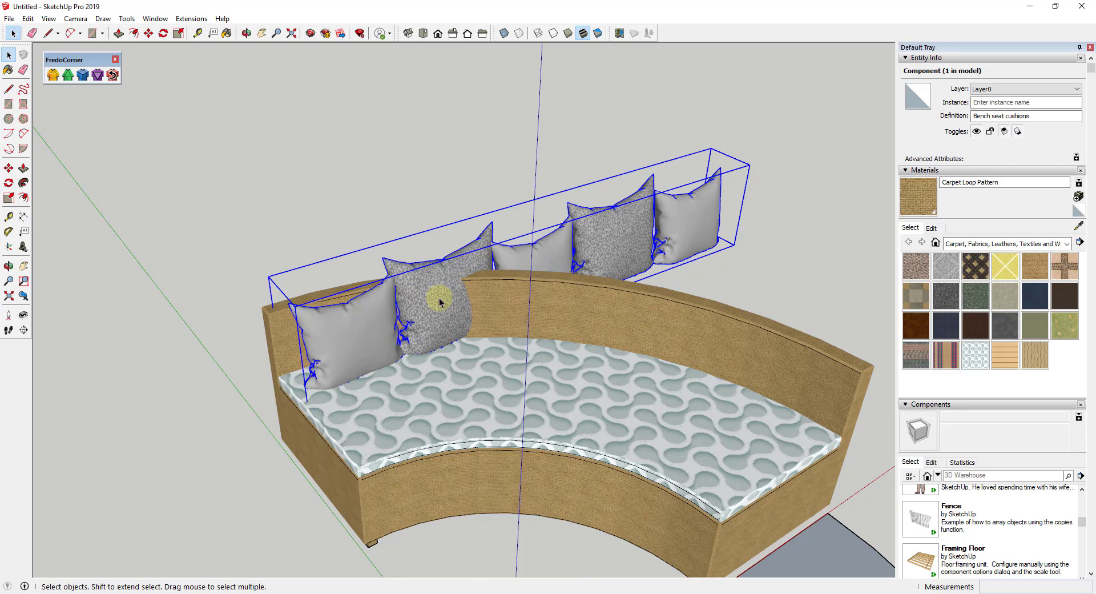
{"action": "right_click", "coordinate": [425, 291]}
{"action": "left_click", "coordinate": [457, 265]}
- Move the plain pillow at the bench's end about 2 inches into place on the seat cushion
{"action": "left_click", "coordinate": [382, 313]}
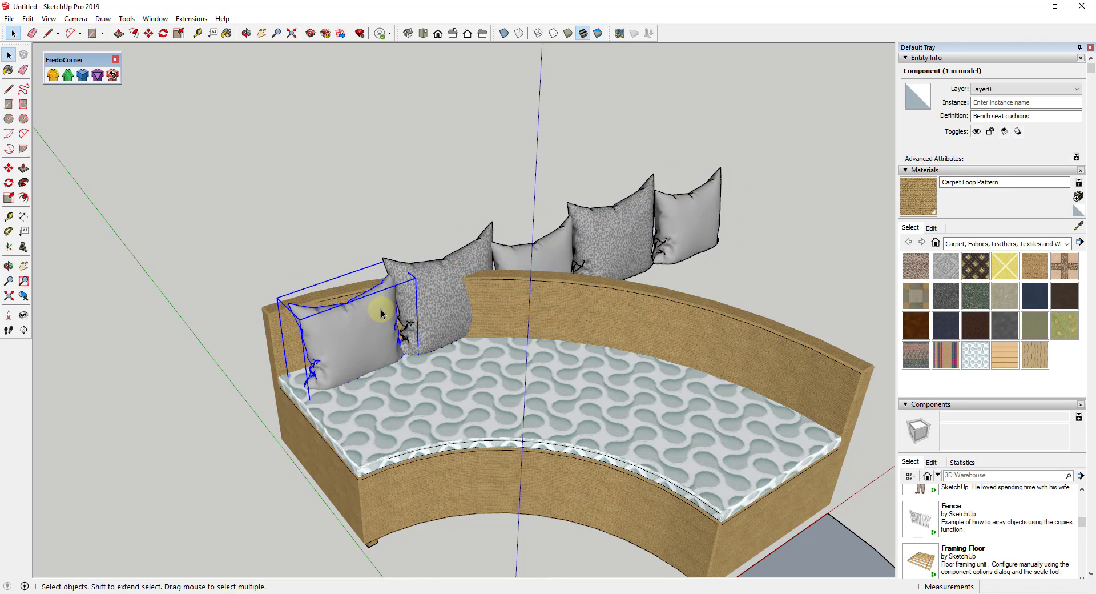
{"action": "middle_click_drag", "start_coordinate": [331, 335], "coordinate": [404, 521]}
{"action": "scroll", "coordinate": [482, 441], "scroll_direction": "up", "scroll_amount": 3}
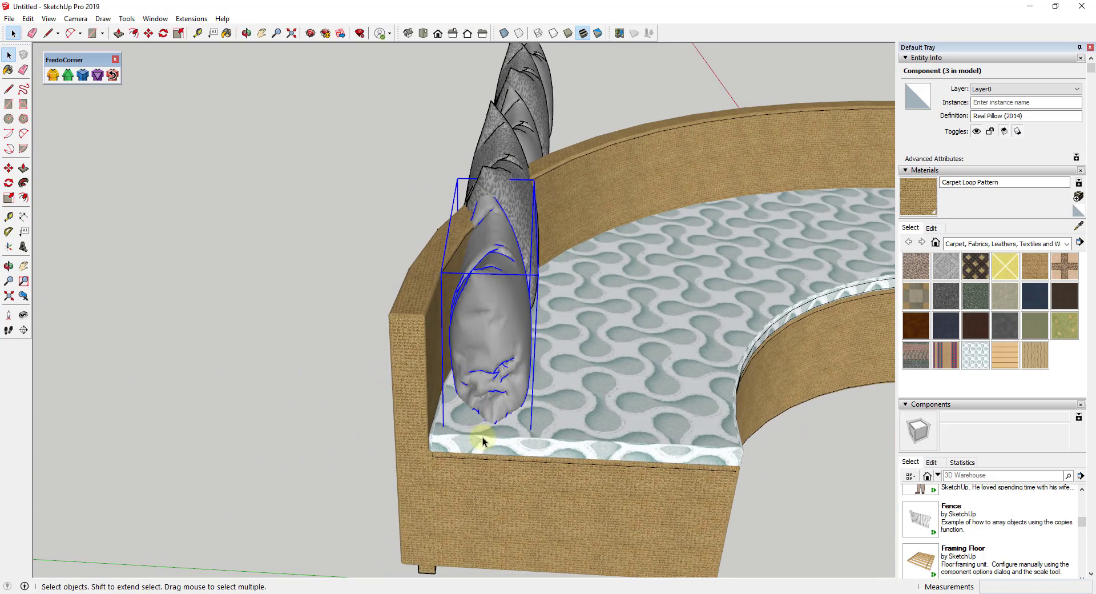
{"action": "key", "text": "m"}
{"action": "key", "text": "space"}
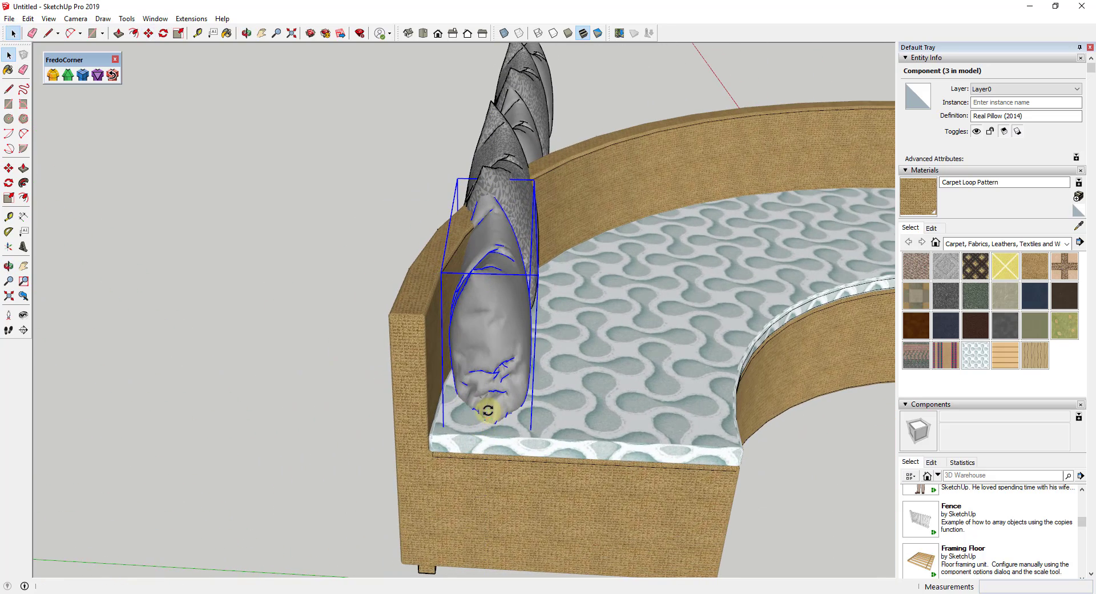
{"action": "left_click", "coordinate": [501, 411]}
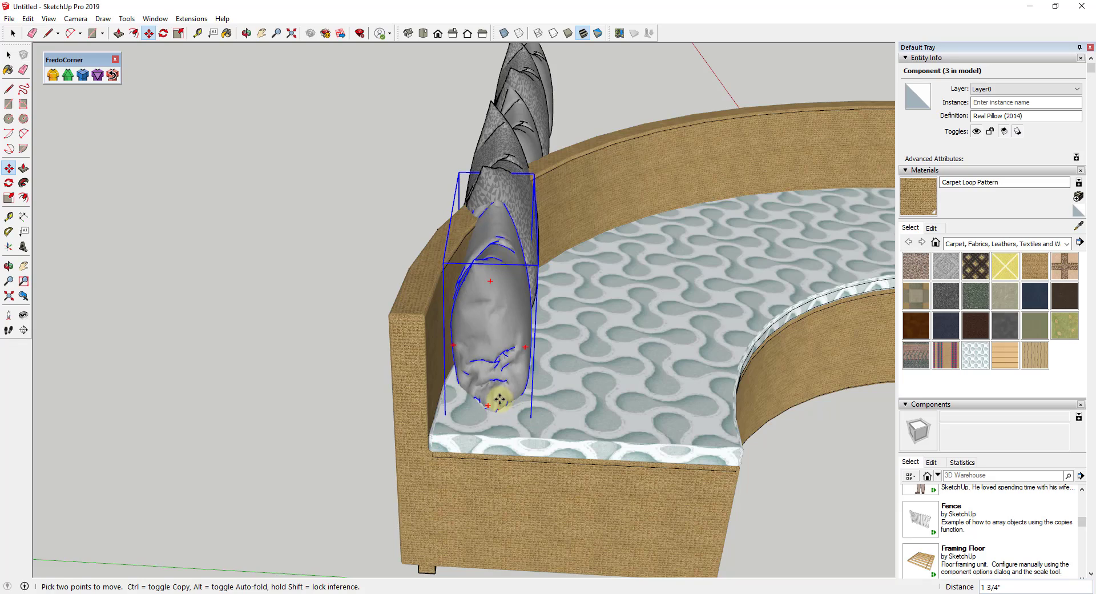
{"action": "middle_click_drag", "start_coordinate": [499, 400], "coordinate": [306, 399]}
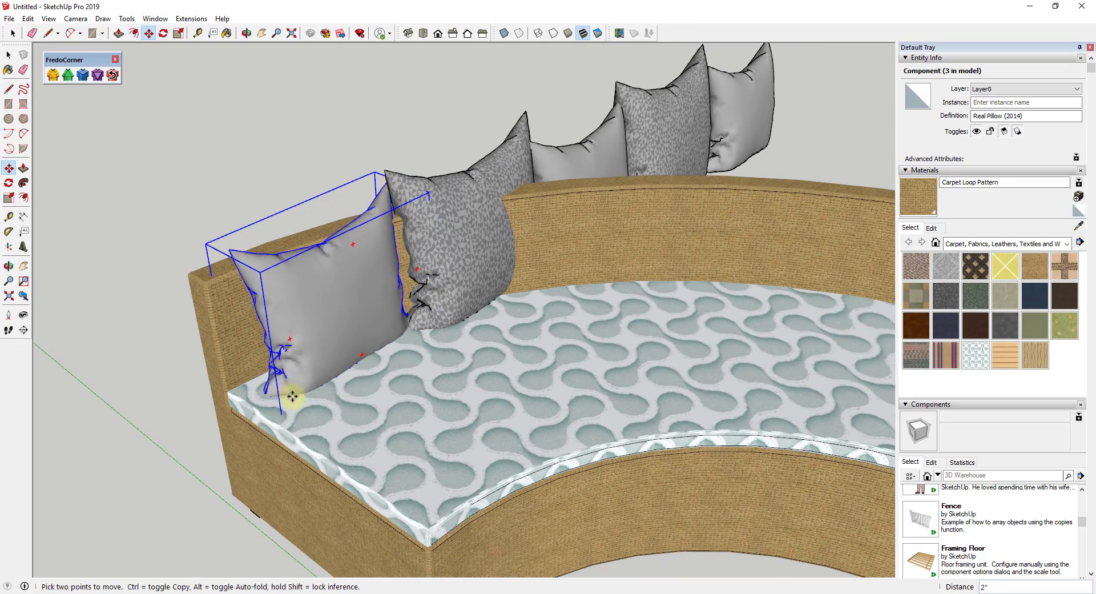
{"action": "middle_click_drag", "start_coordinate": [421, 378], "coordinate": [428, 314]}
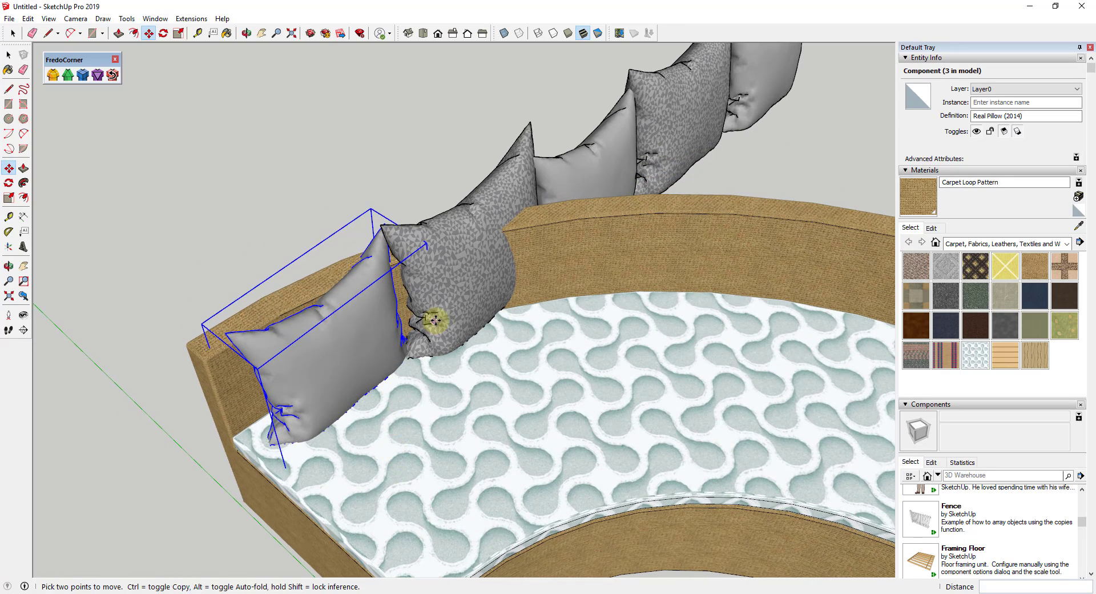
- Move the adjacent patterned pillow off the end pillow and rotate it to follow the curved backrest
{"action": "key", "text": "space"}
{"action": "left_click", "coordinate": [458, 307]}
{"action": "key", "text": "m"}
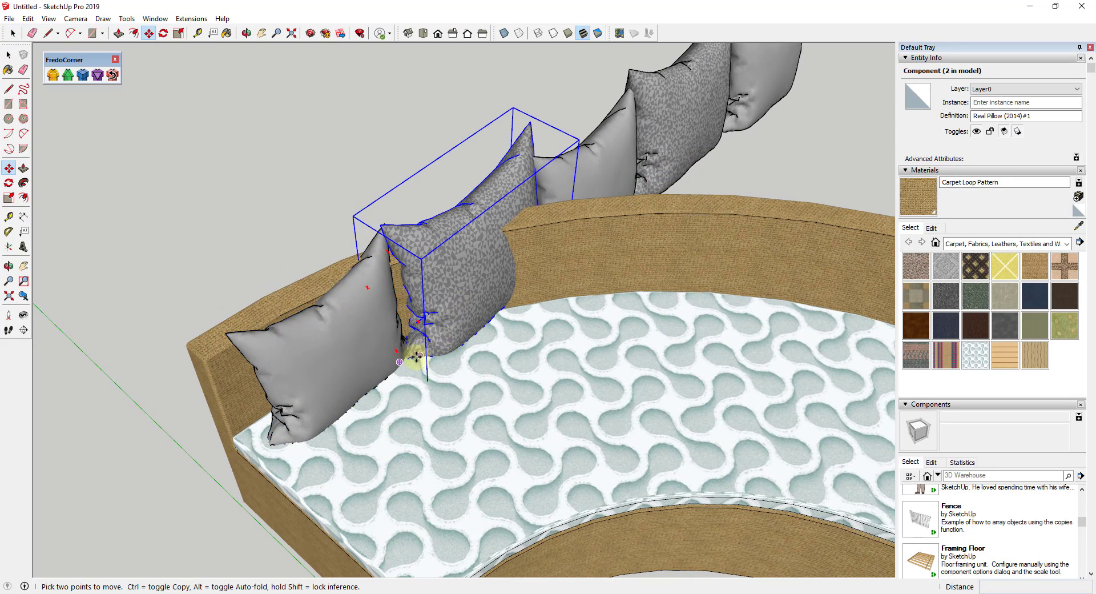
{"action": "key", "text": "Escape"}
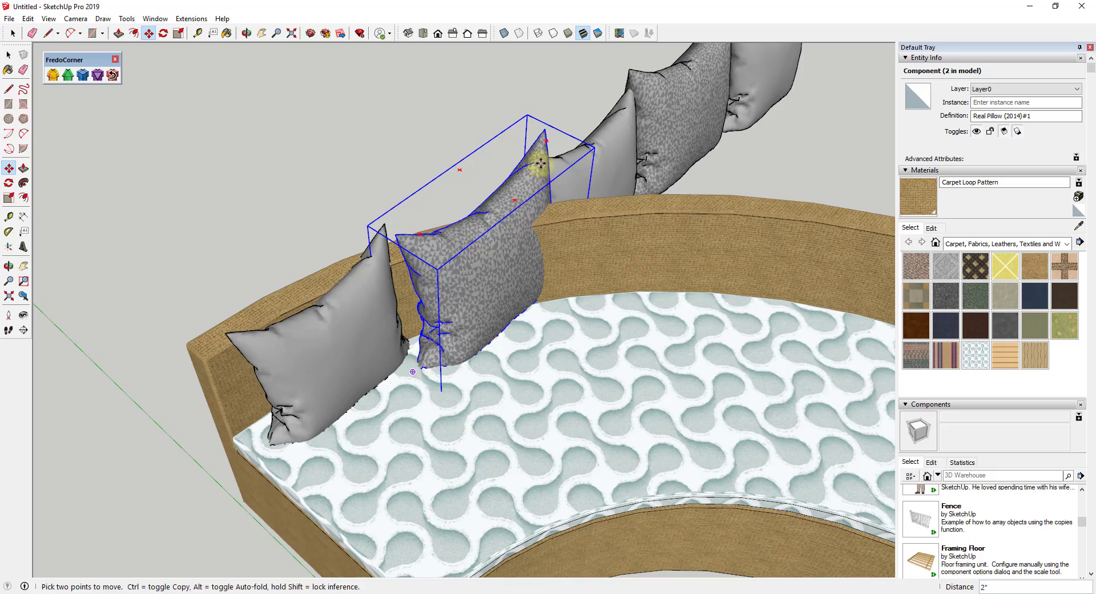
{"action": "key", "text": "q"}
{"action": "left_click", "coordinate": [486, 184]}
{"action": "middle_click_drag", "start_coordinate": [521, 378], "coordinate": [704, 135]}
- Rotate and move the remaining three pillows so they follow the curved backrest and sit on the seat cushion
{"action": "key", "text": "q"}
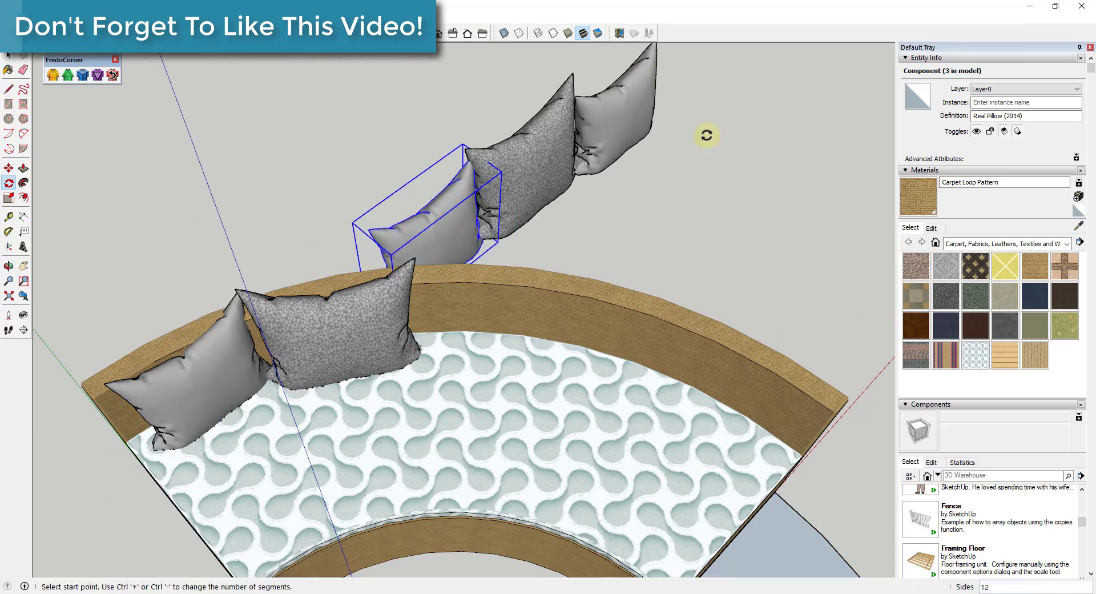
{"action": "left_click", "coordinate": [382, 239]}
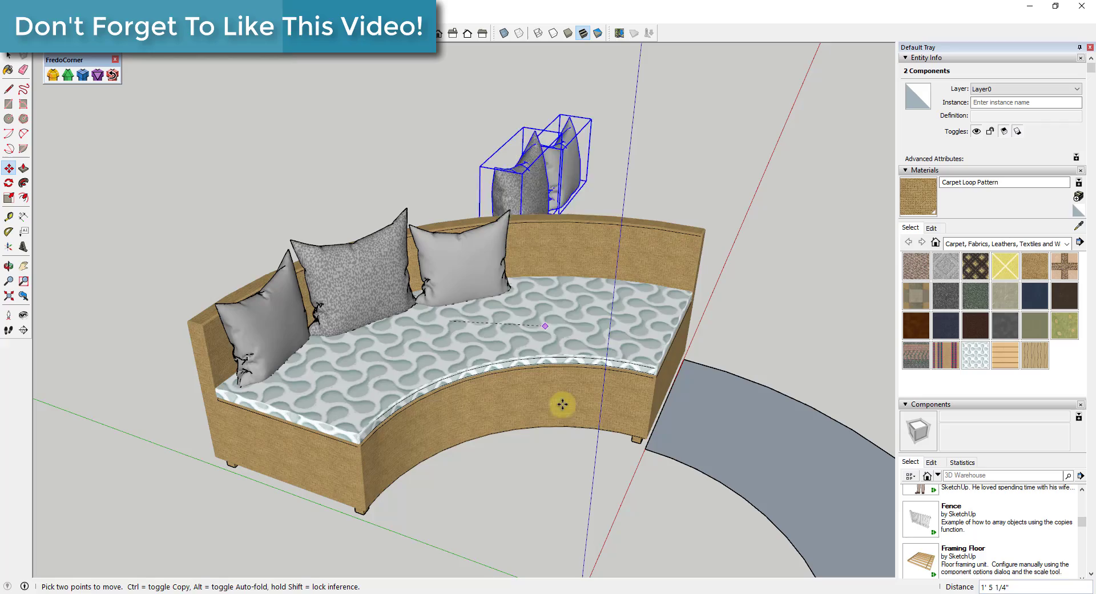
{"action": "key", "text": "q"}
{"action": "scroll", "coordinate": [570, 274], "scroll_direction": "up", "scroll_amount": 5}
{"action": "key", "text": "m"}
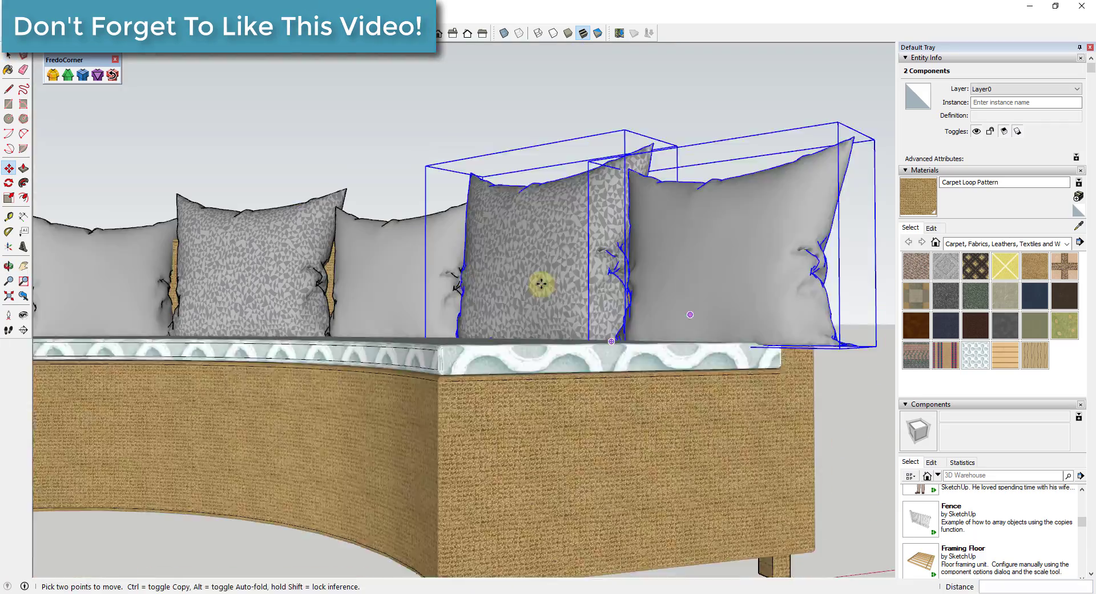
{"action": "scroll", "coordinate": [541, 284], "scroll_direction": "up", "scroll_amount": 5}
{"action": "left_click_drag", "start_coordinate": [792, 437], "coordinate": [753, 427]}
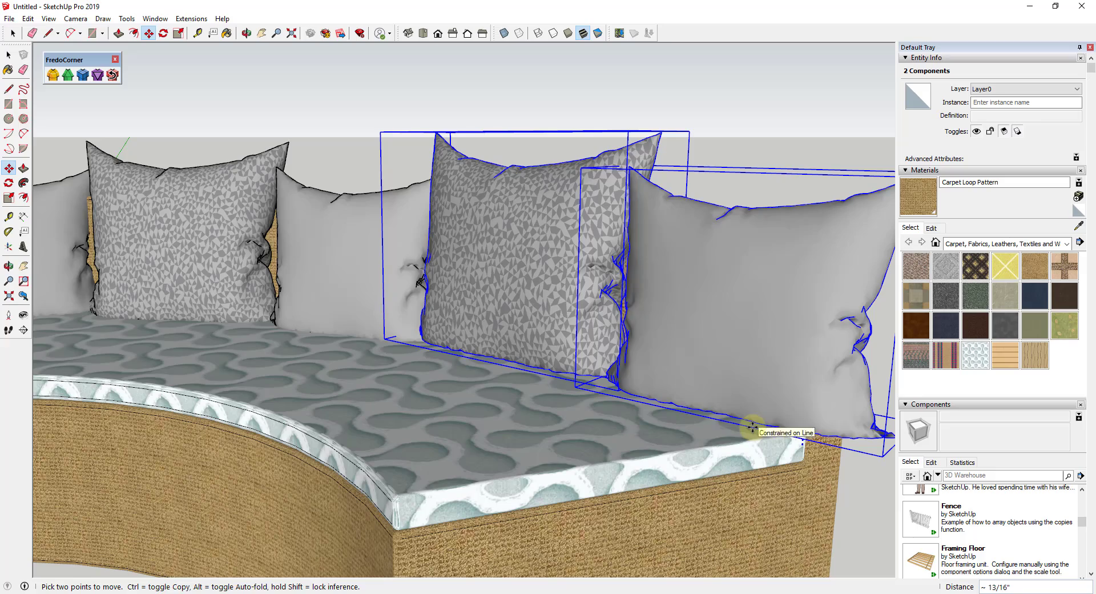
{"action": "scroll", "coordinate": [580, 420], "scroll_direction": "down", "scroll_amount": 10}
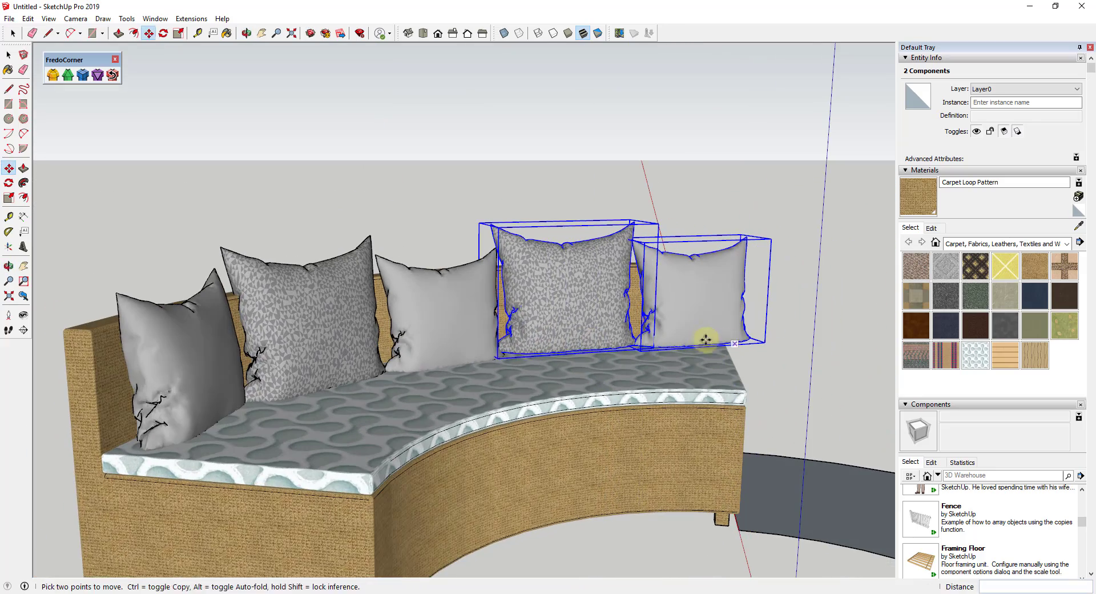
- Select all five pillows and scale them down together so the row fits within the bench's width
{"action": "key", "text": "space"}
{"action": "left_click", "coordinate": [683, 291]}
{"action": "middle_click_drag", "start_coordinate": [485, 328], "coordinate": [264, 318]}
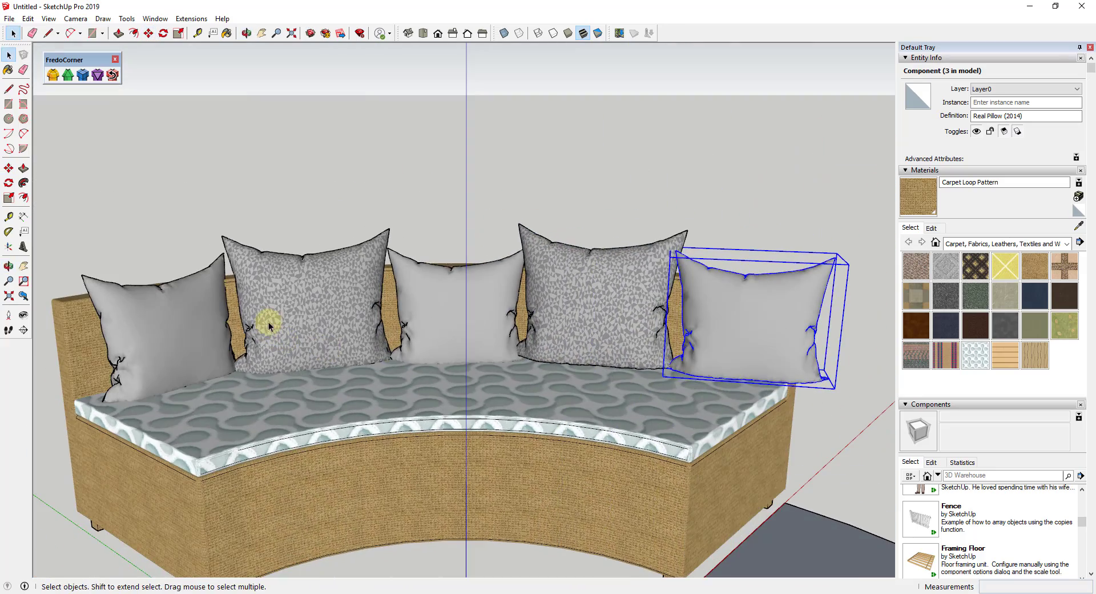
{"action": "left_click", "coordinate": [260, 319]}
{"action": "left_click", "coordinate": [176, 326], "text": "shift"}
{"action": "left_click", "coordinate": [459, 303], "text": "shift"}
{"action": "left_click", "coordinate": [602, 298], "text": "shift"}
{"action": "left_click", "coordinate": [727, 308], "text": "shift"}
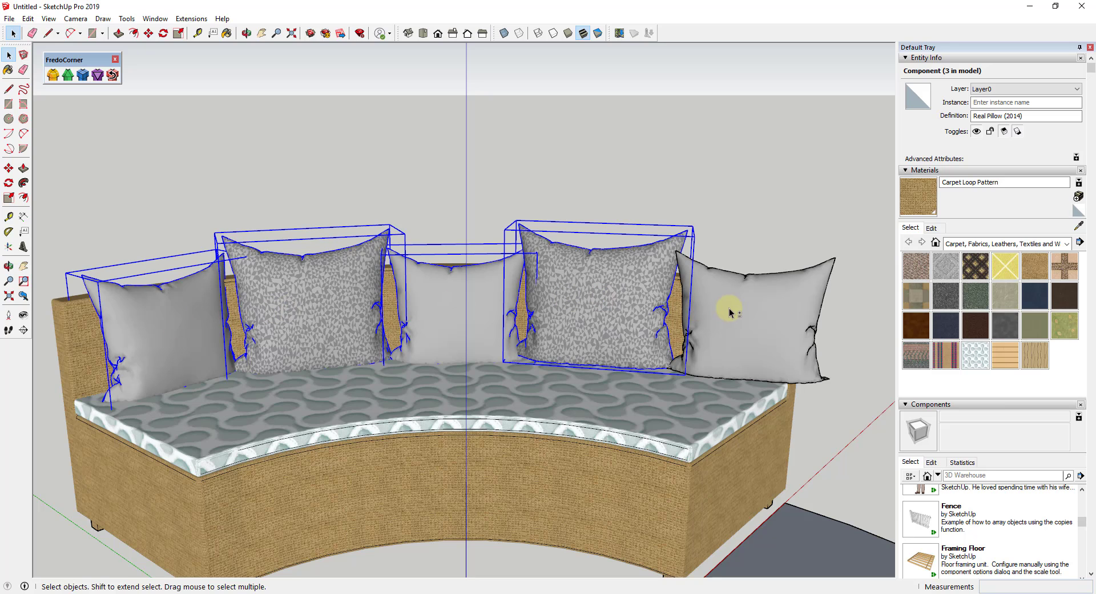
{"action": "key", "text": "s"}
{"action": "left_click_drag", "start_coordinate": [847, 237], "coordinate": [812, 251]}
{"action": "key", "text": "space"}
{"action": "left_click", "coordinate": [844, 345]}
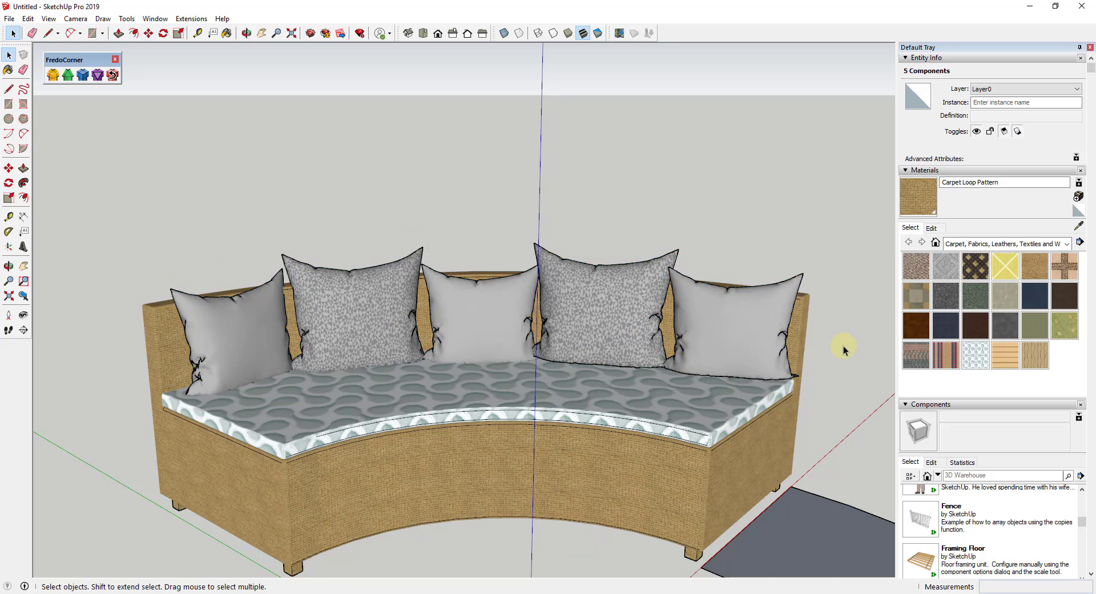
- Move the two plain pillows and the patterned one between them about 5/16 inch to rest on the seat, then clear the selection
{"action": "scroll", "coordinate": [642, 345], "scroll_direction": "down", "scroll_amount": 5}
{"action": "left_click", "coordinate": [503, 334], "text": "shift"}
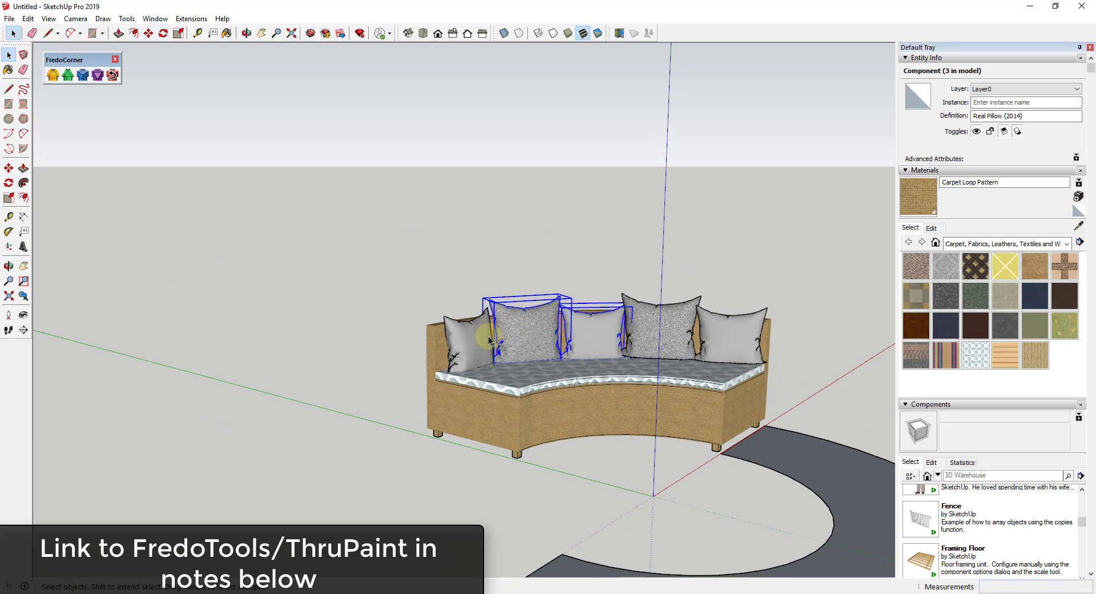
{"action": "left_click", "coordinate": [448, 349], "text": "shift"}
{"action": "scroll", "coordinate": [434, 350], "scroll_direction": "up", "scroll_amount": 5}
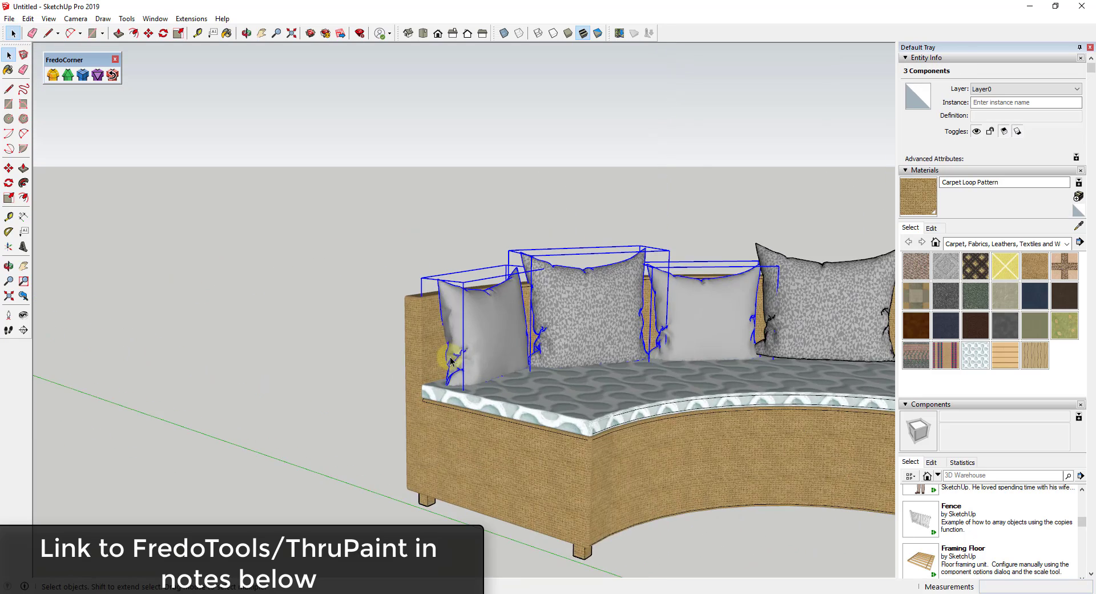
{"action": "key", "text": "m"}
{"action": "left_click", "coordinate": [523, 401]}
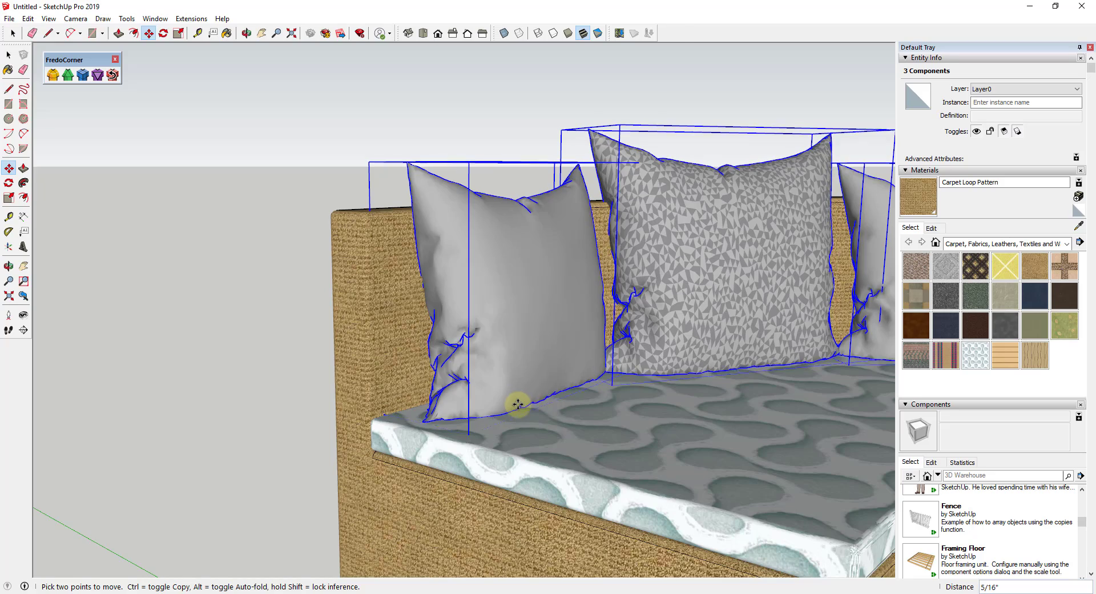
{"action": "key", "text": "space"}
{"action": "scroll", "coordinate": [516, 404], "scroll_direction": "down", "scroll_amount": 6}
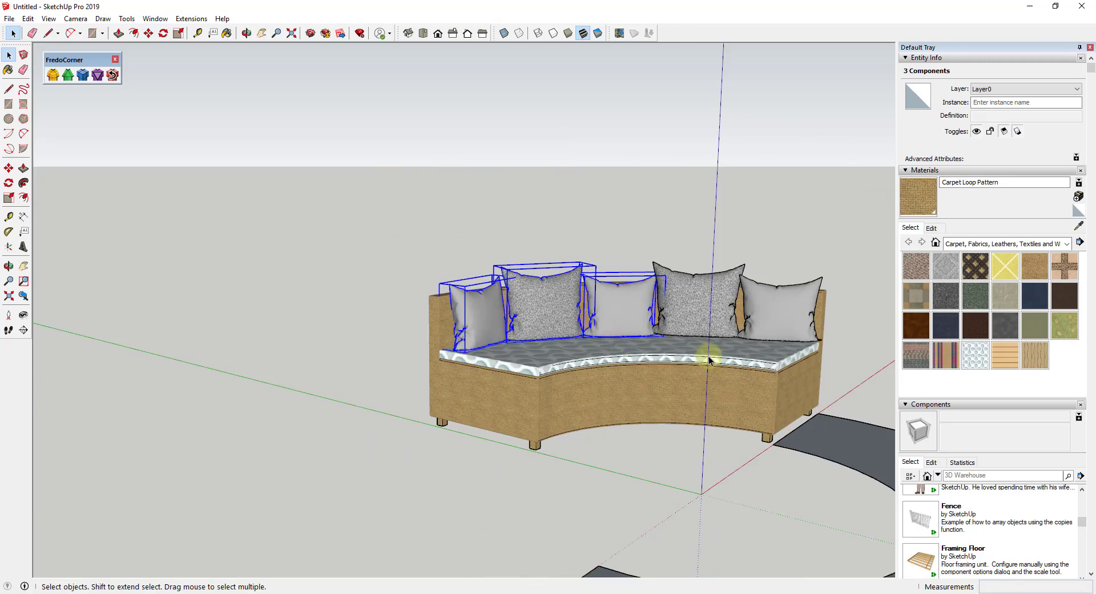
{"action": "middle_click_drag", "start_coordinate": [704, 350], "coordinate": [841, 281]}
{"action": "left_click", "coordinate": [841, 281]}
{"action": "scroll", "coordinate": [702, 391], "scroll_direction": "up", "scroll_amount": 5}
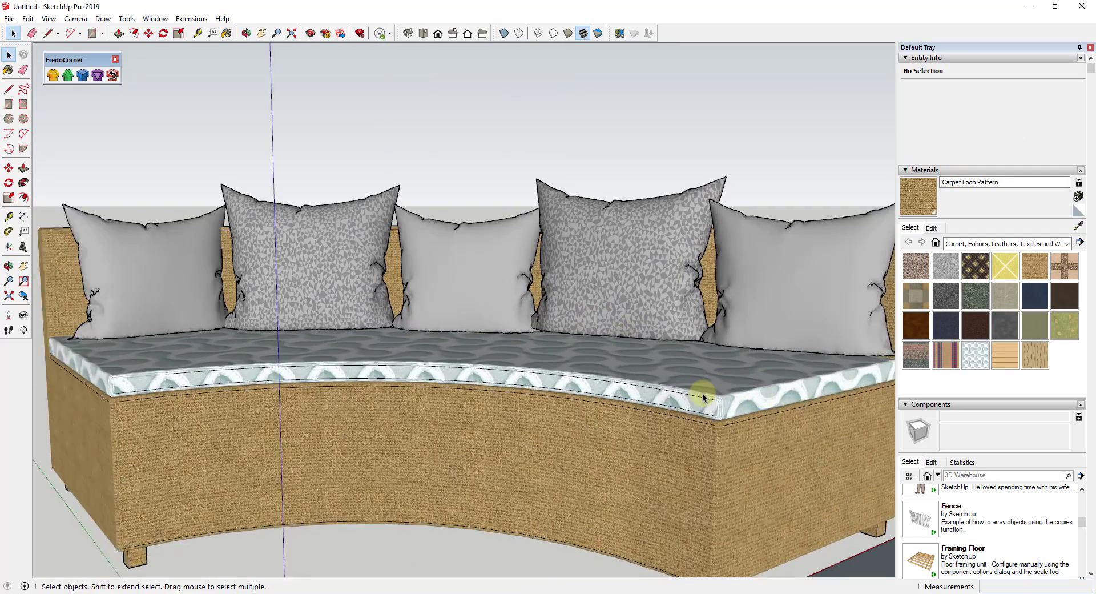
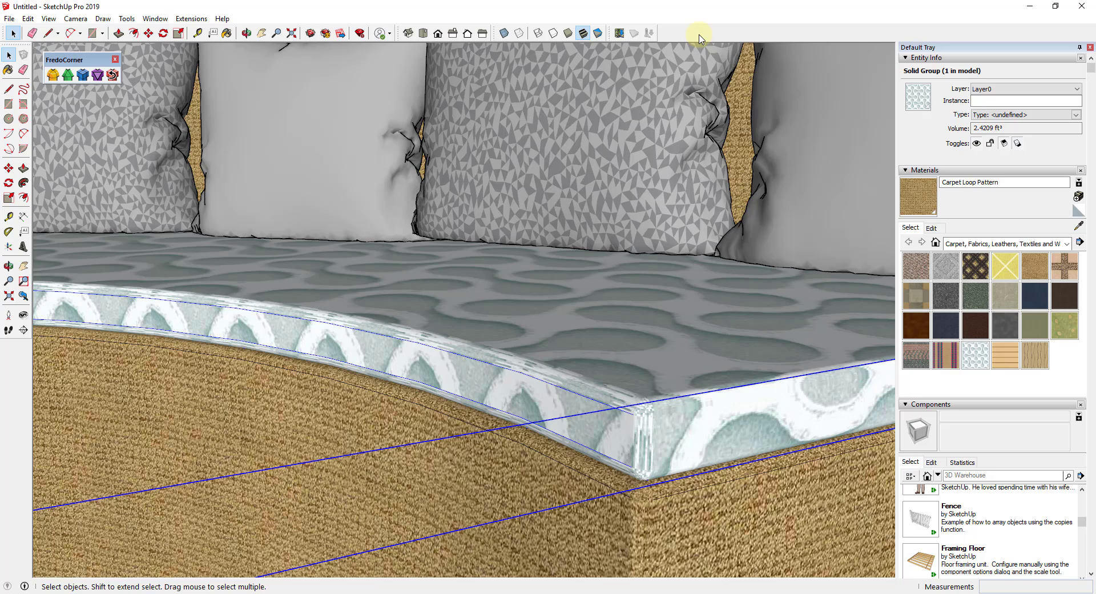
- Show the Fredo6 Tools toolbar and start ThruPaint, moving the FredoCorner toolbar clear of the ThruPaint options
{"action": "right_click", "coordinate": [700, 38]}
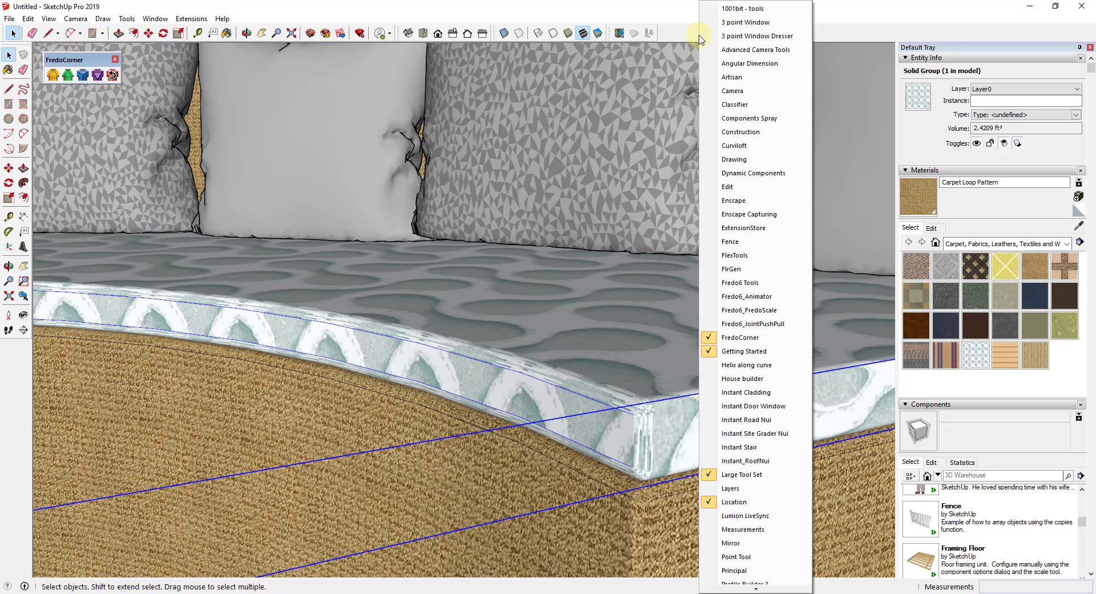
{"action": "left_click", "coordinate": [742, 287]}
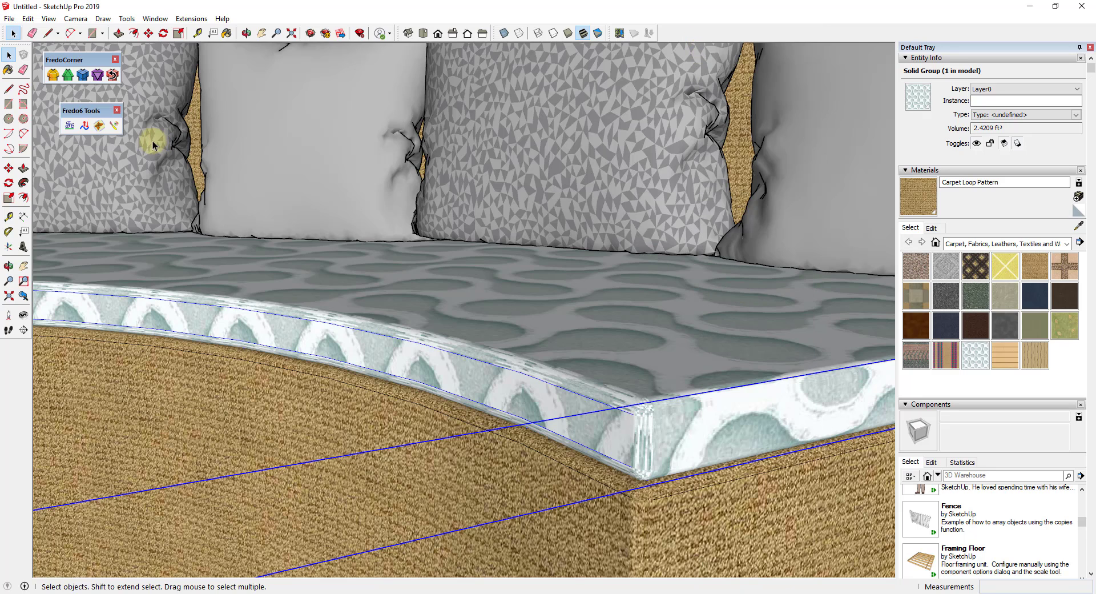
{"action": "scroll", "coordinate": [622, 386], "scroll_direction": "down", "scroll_amount": 10}
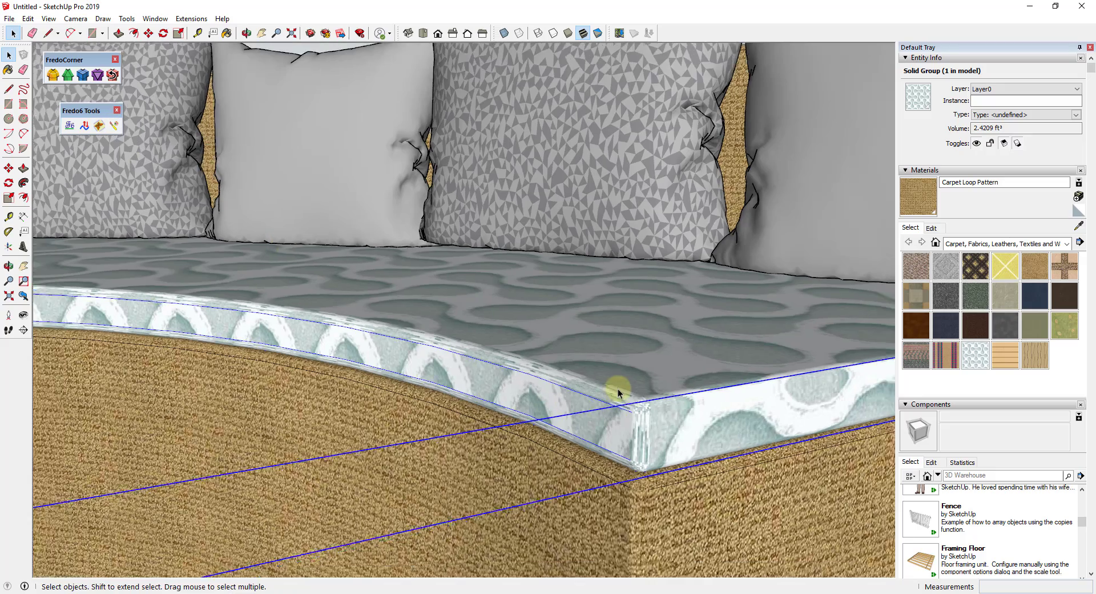
{"action": "scroll", "coordinate": [640, 390], "scroll_direction": "up", "scroll_amount": 3}
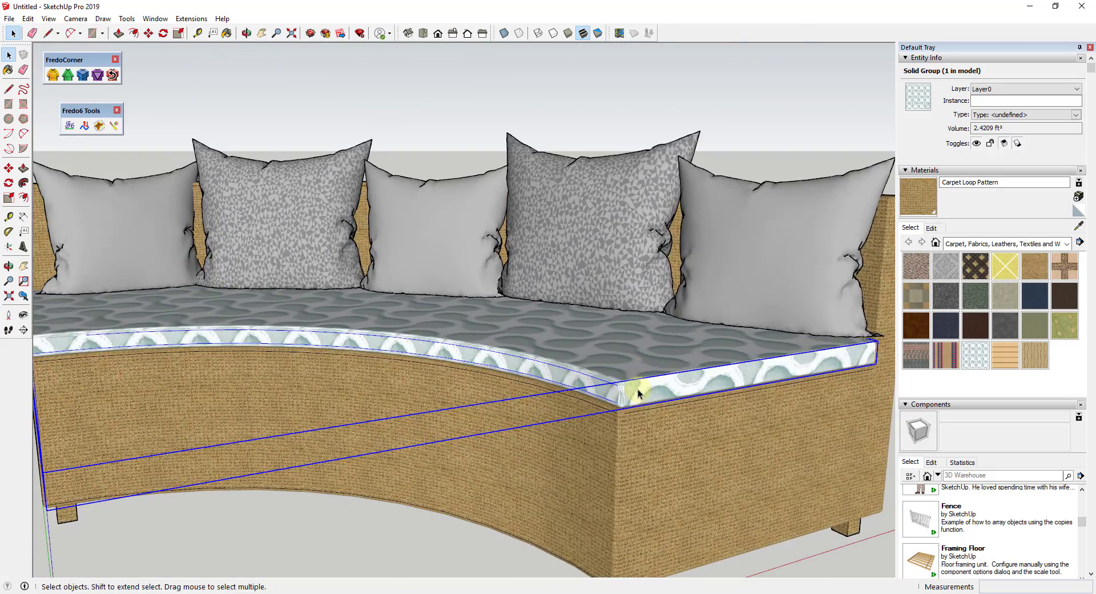
{"action": "scroll", "coordinate": [636, 371], "scroll_direction": "down", "scroll_amount": 3}
{"action": "scroll", "coordinate": [644, 379], "scroll_direction": "up", "scroll_amount": 7}
{"action": "middle_click_drag", "start_coordinate": [539, 363], "coordinate": [417, 212]}
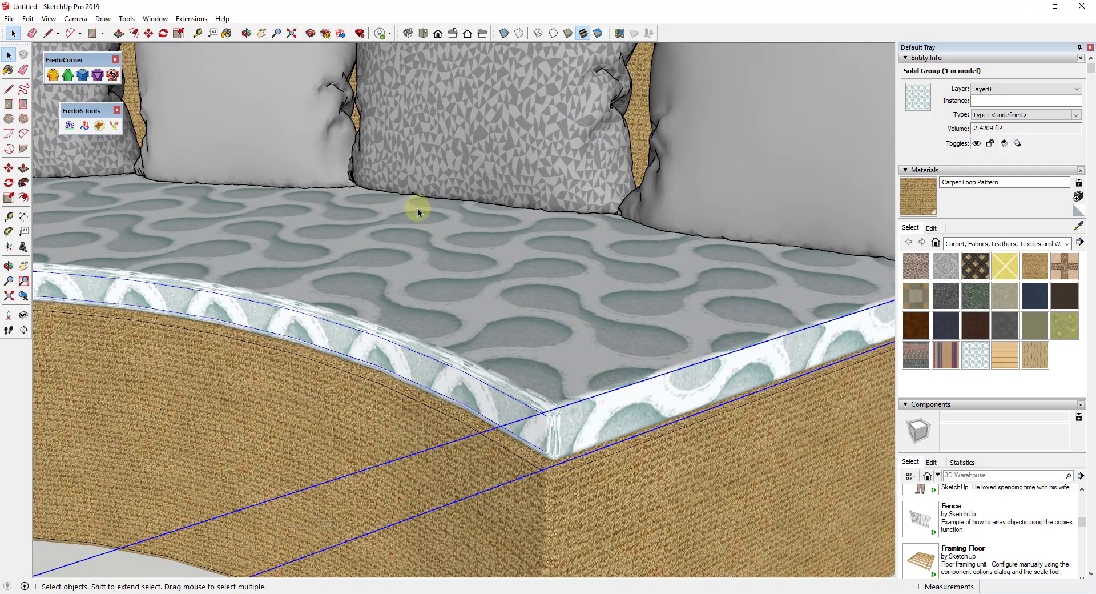
{"action": "left_click", "coordinate": [114, 126]}
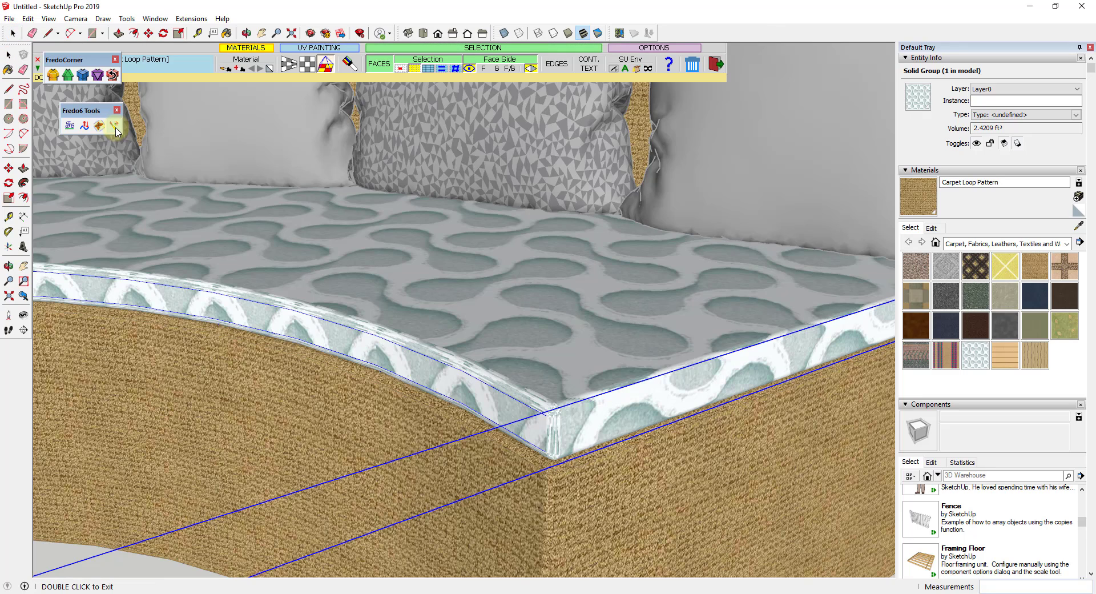
{"action": "left_click_drag", "start_coordinate": [80, 61], "coordinate": [78, 151]}
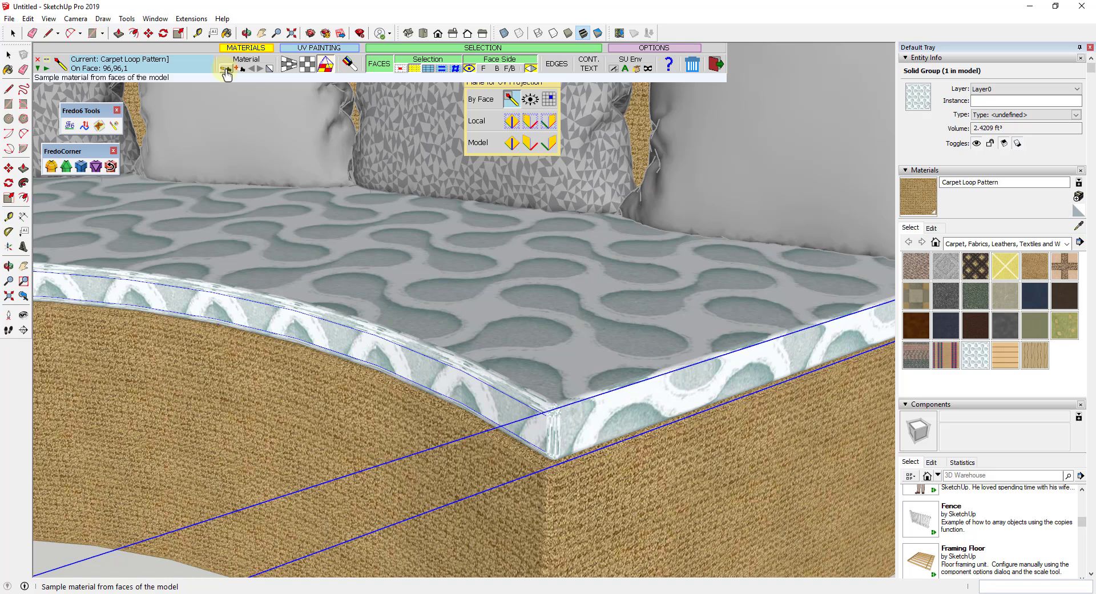
- Sample the seat cushion's Wallpaper Dog Bone material as the current ThruPaint material
{"action": "left_click", "coordinate": [225, 68]}
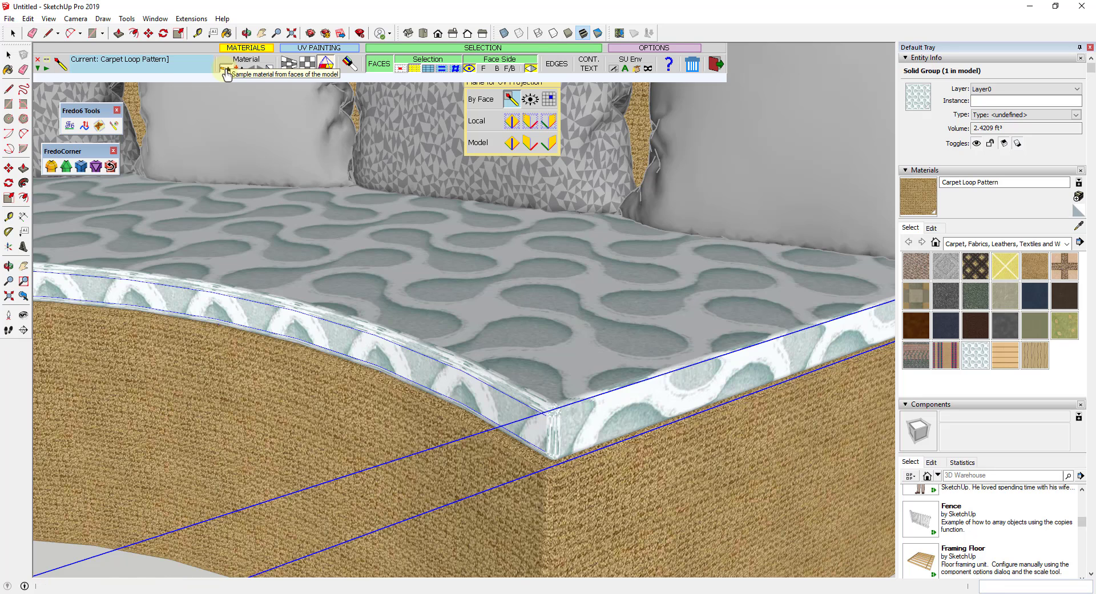
{"action": "left_click", "coordinate": [436, 303]}
{"action": "left_click", "coordinate": [436, 303]}
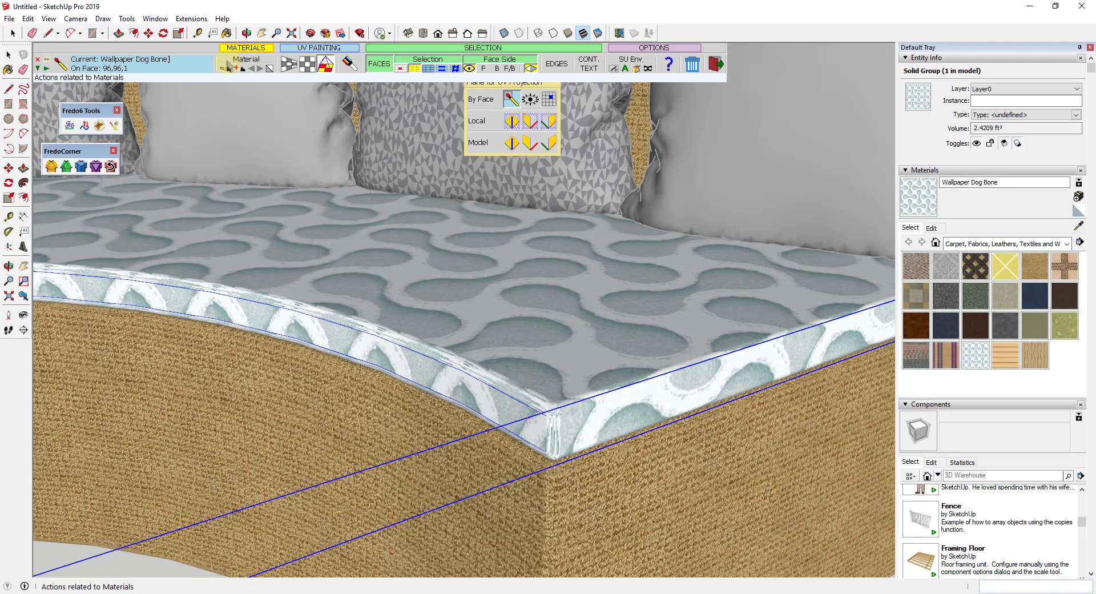
- Repaint the seat cushion in Natural UV mode so the pattern wraps continuously over its rounded edges, and exit ThruPaint
{"action": "left_click", "coordinate": [307, 68]}
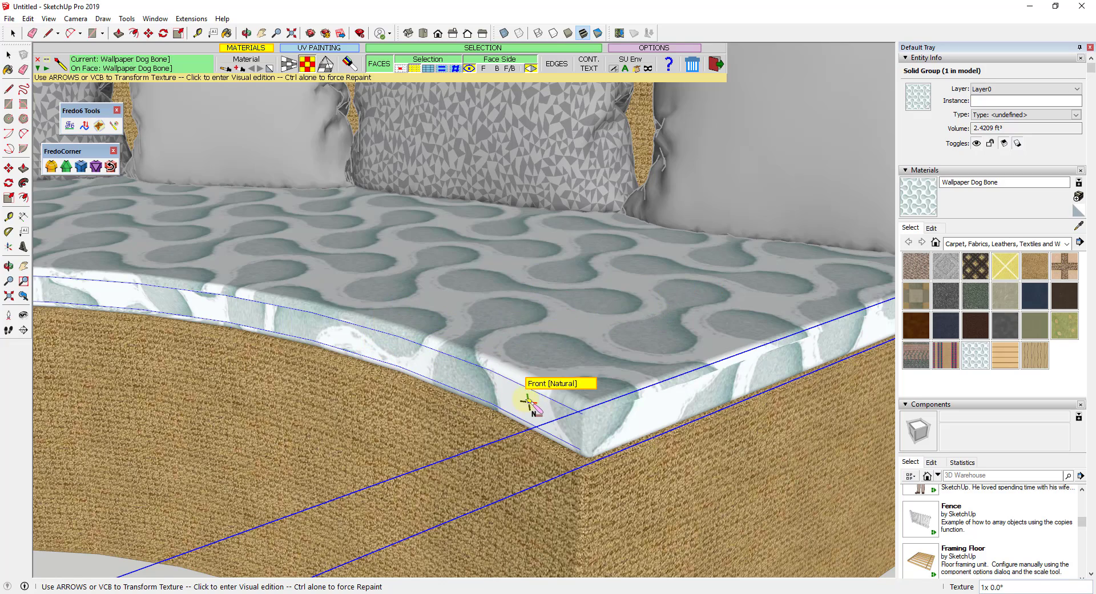
{"action": "scroll", "coordinate": [545, 388], "scroll_direction": "up", "scroll_amount": 5}
{"action": "scroll", "coordinate": [522, 301], "scroll_direction": "up", "scroll_amount": 1}
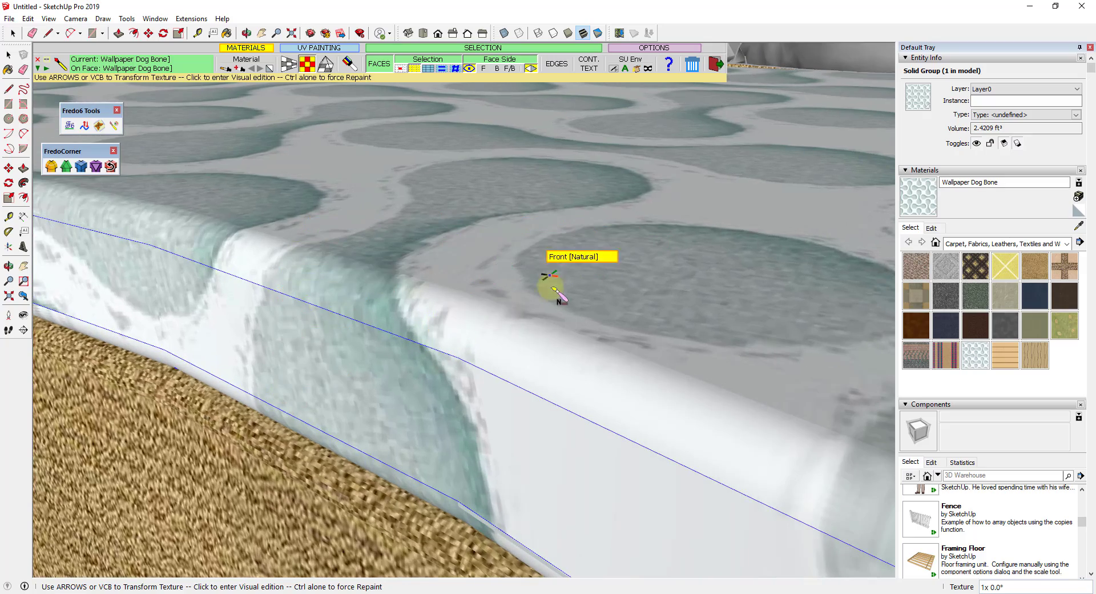
{"action": "scroll", "coordinate": [548, 282], "scroll_direction": "down", "scroll_amount": 6}
{"action": "scroll", "coordinate": [588, 291], "scroll_direction": "down", "scroll_amount": 4}
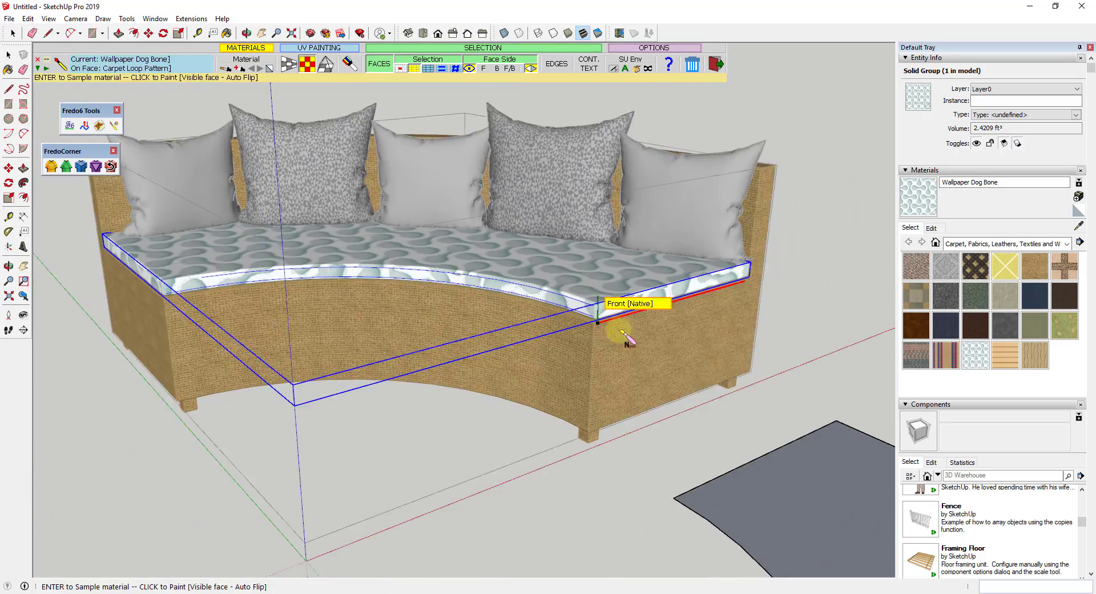
{"action": "scroll", "coordinate": [624, 306], "scroll_direction": "up", "scroll_amount": 4}
{"action": "scroll", "coordinate": [588, 362], "scroll_direction": "down", "scroll_amount": 4}
{"action": "middle_click_drag", "start_coordinate": [588, 361], "coordinate": [478, 297]}
{"action": "key", "text": "space"}
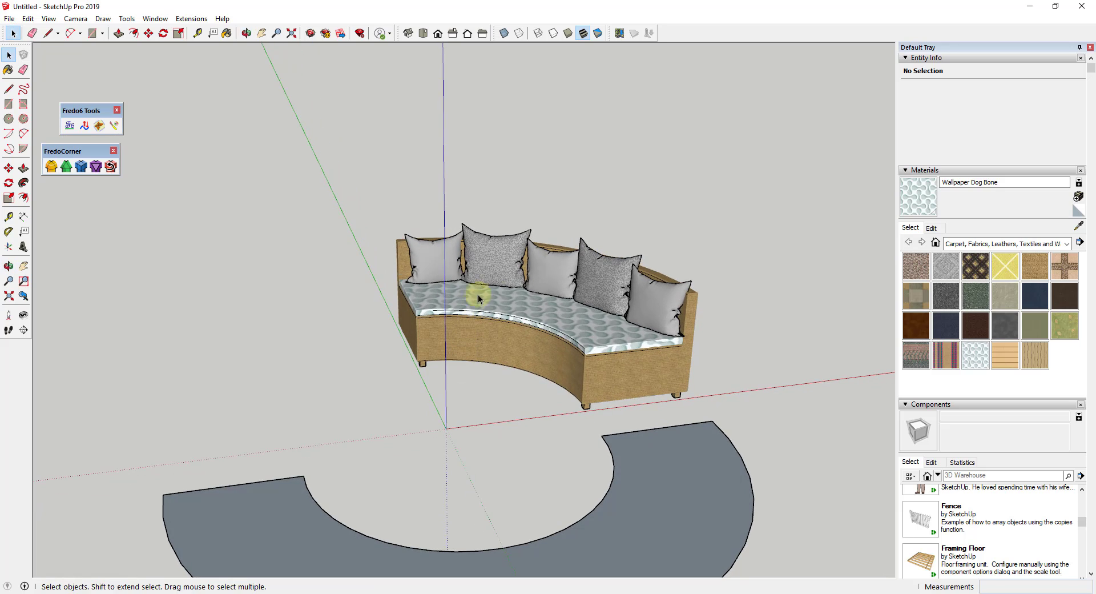
- Select the bench body, cushion, feet and pillows and turn them into one component named Bench Piece, replacing the selection
{"action": "left_click", "coordinate": [544, 306]}
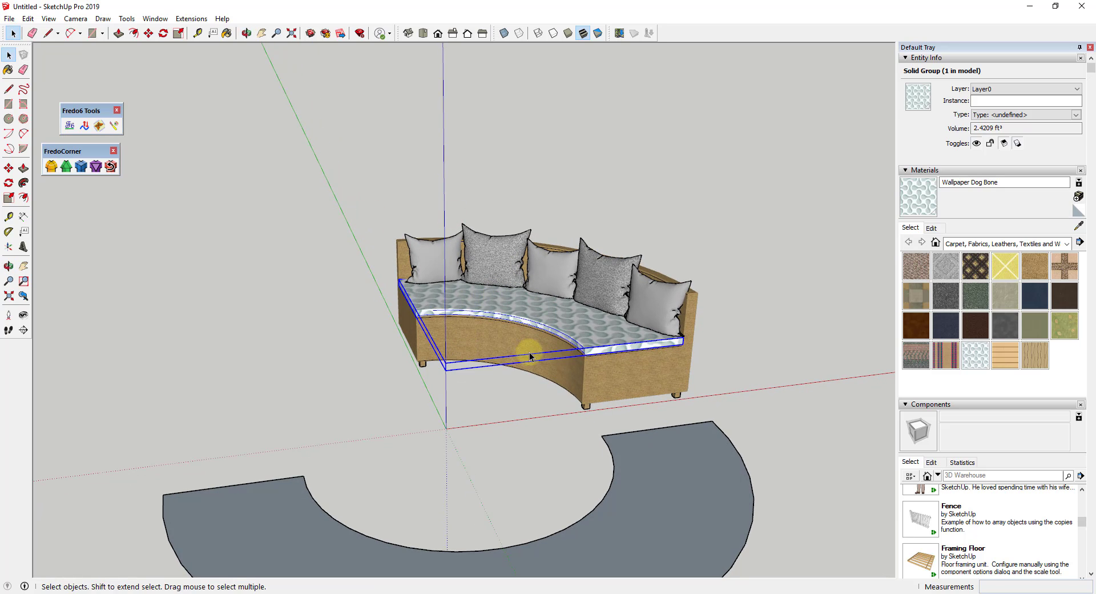
{"action": "left_click", "coordinate": [598, 382]}
{"action": "middle_click_drag", "start_coordinate": [548, 387], "coordinate": [672, 443]}
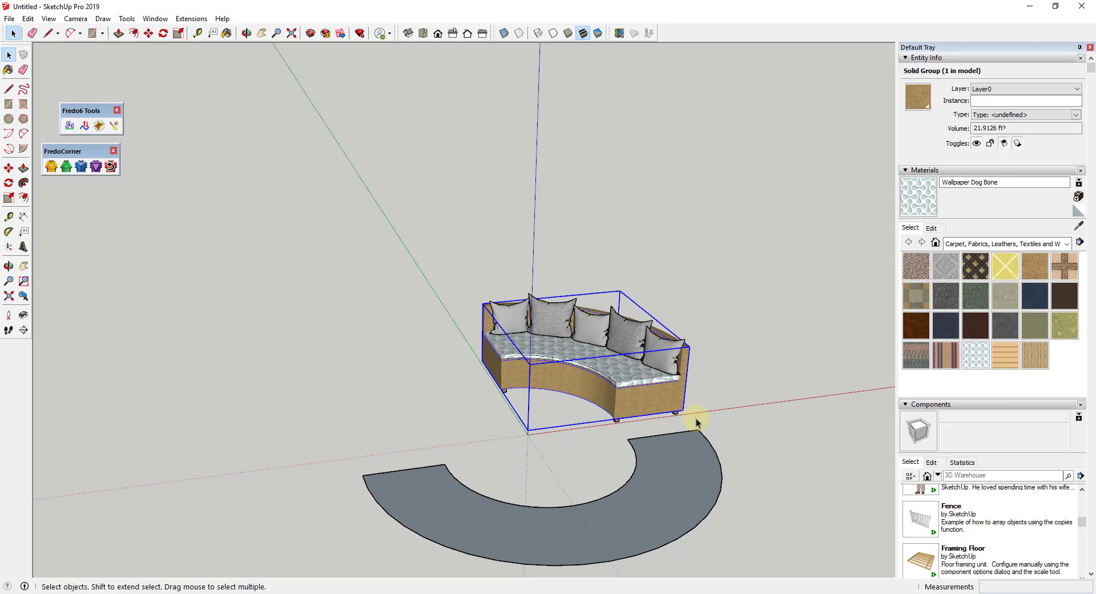
{"action": "left_click_drag", "start_coordinate": [442, 249], "coordinate": [736, 448]}
{"action": "right_click", "coordinate": [609, 359]}
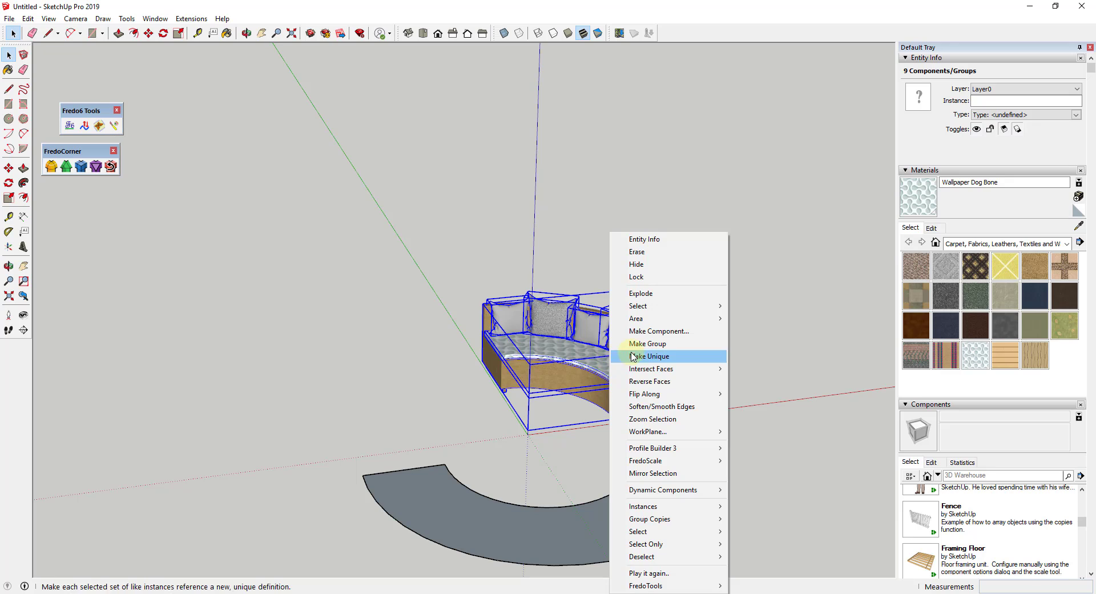
{"action": "left_click", "coordinate": [646, 331]}
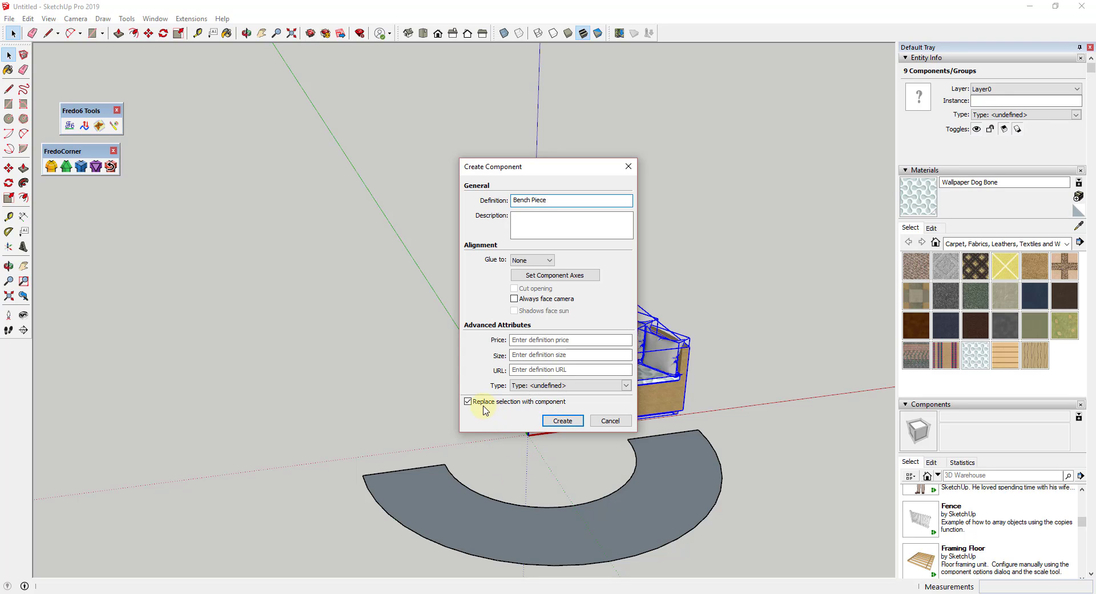
{"action": "left_click", "coordinate": [563, 420]}
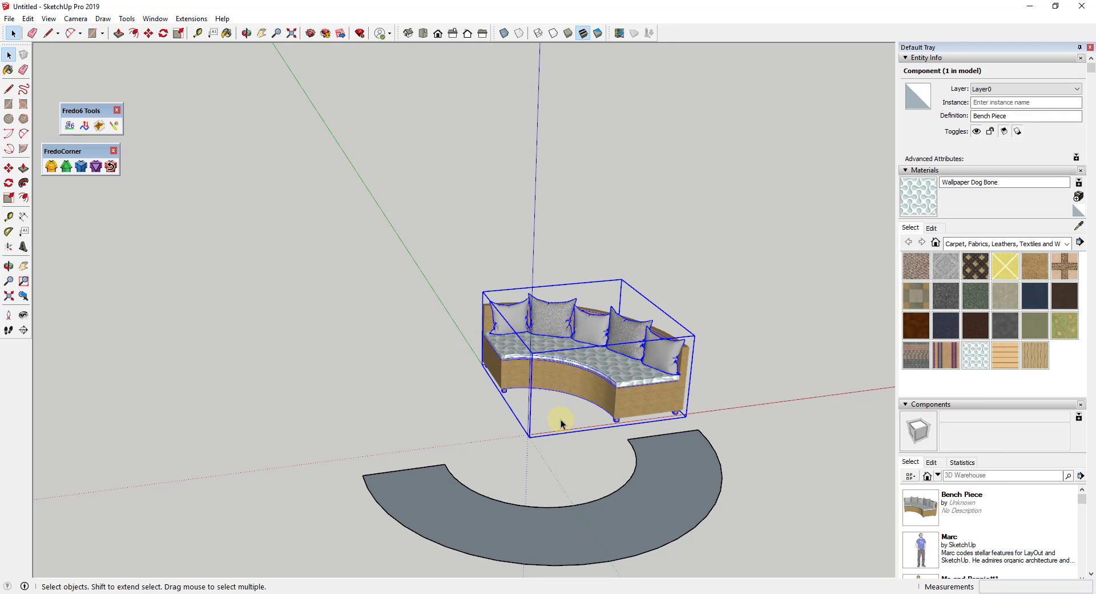
{"action": "scroll", "coordinate": [557, 434], "scroll_direction": "up", "scroll_amount": 3}
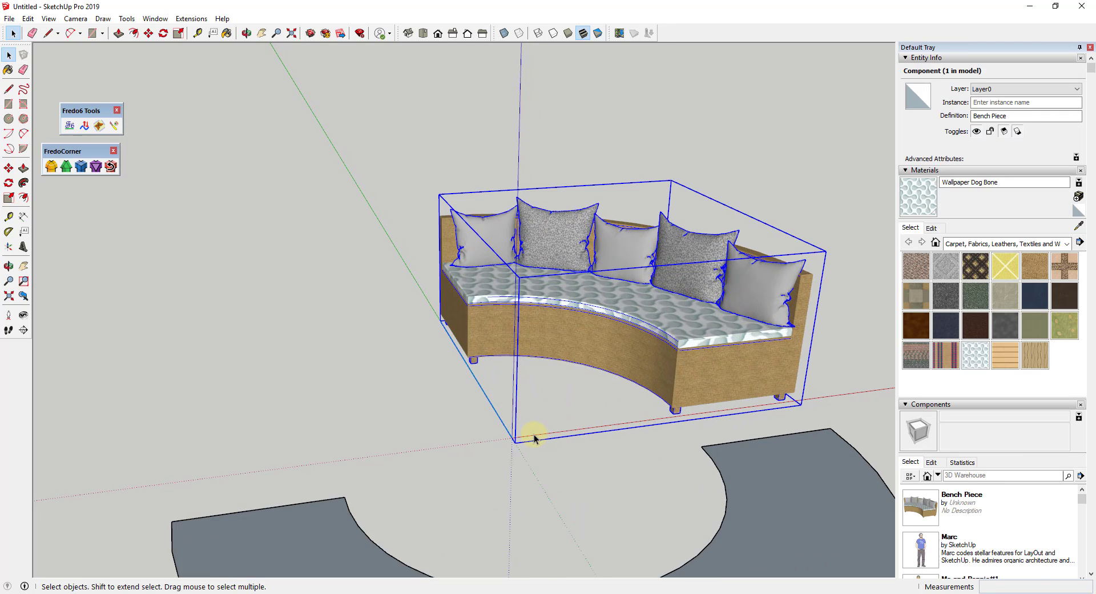
{"action": "middle_click_drag", "start_coordinate": [533, 434], "coordinate": [507, 447]}
{"action": "key", "text": "q"}
{"action": "left_click", "coordinate": [511, 446]}
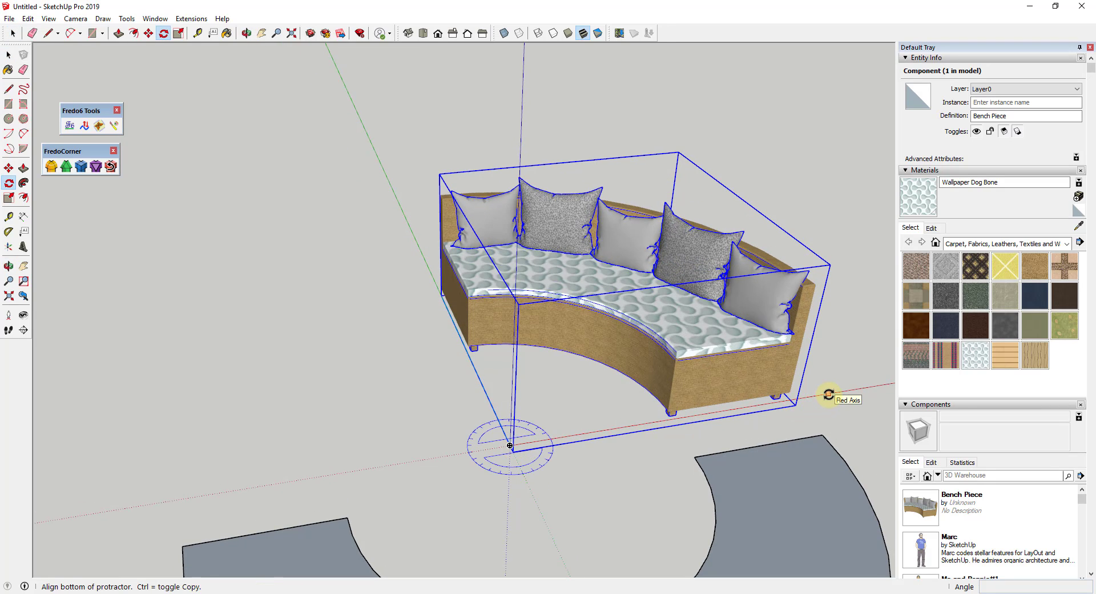
{"action": "key", "text": "Escape"}
{"action": "key", "text": "space"}
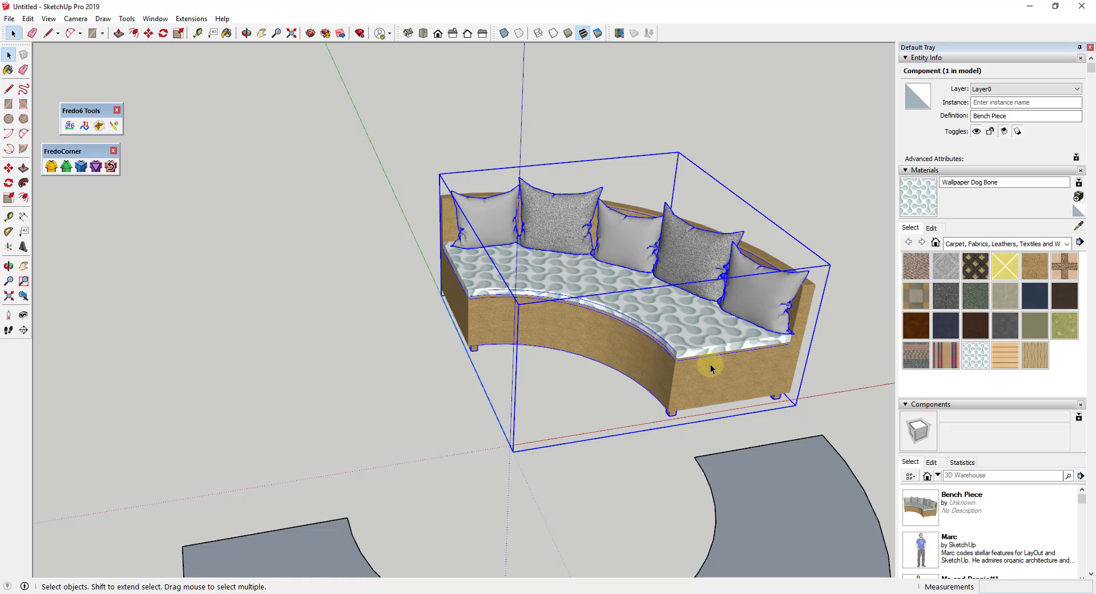
- Rotate a copy of the Bench Piece component 90° about the origin, from the red axis to the green axis
{"action": "key", "text": "q"}
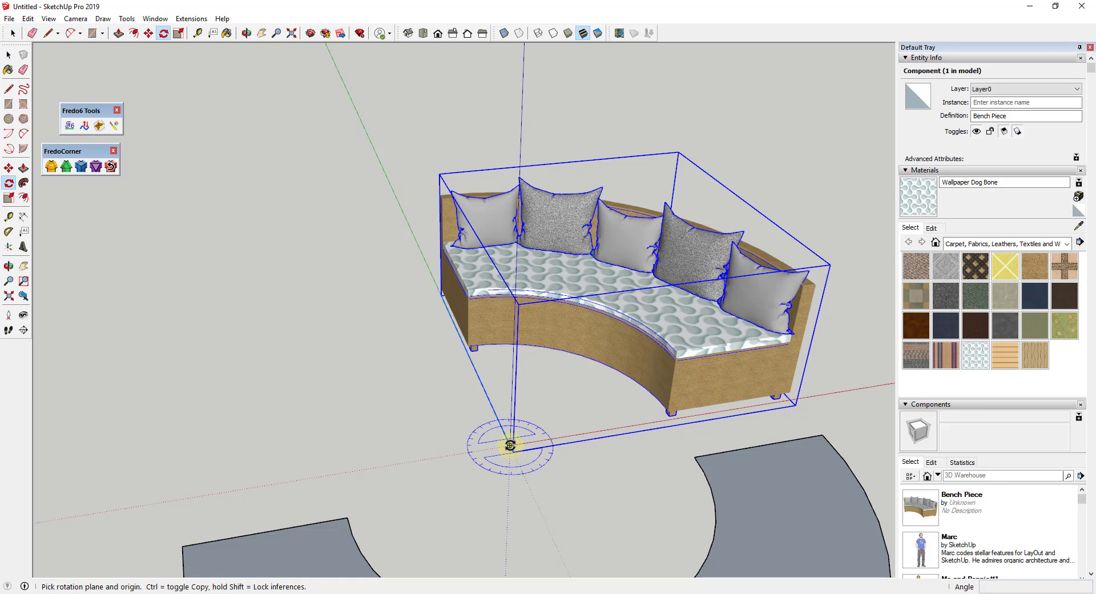
{"action": "left_click", "coordinate": [510, 445]}
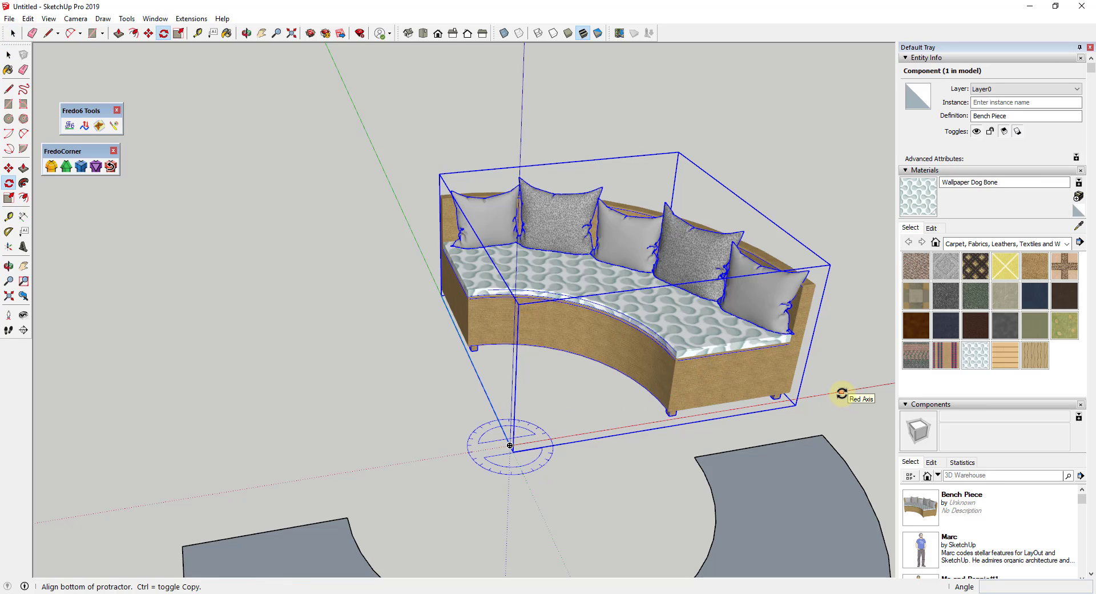
{"action": "left_click", "coordinate": [842, 393]}
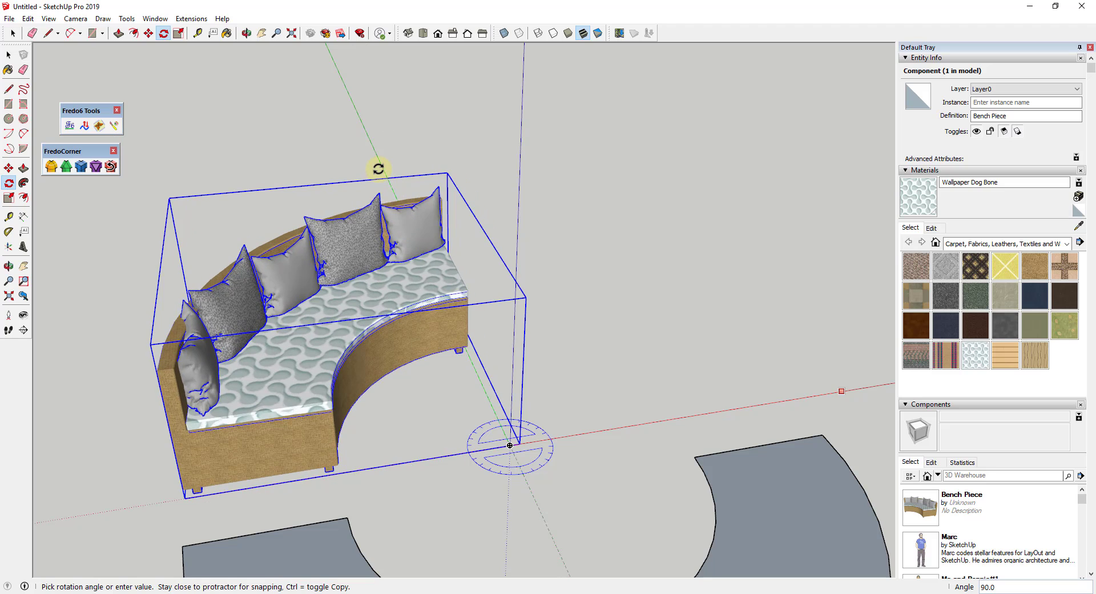
{"action": "key", "text": "ctrl"}
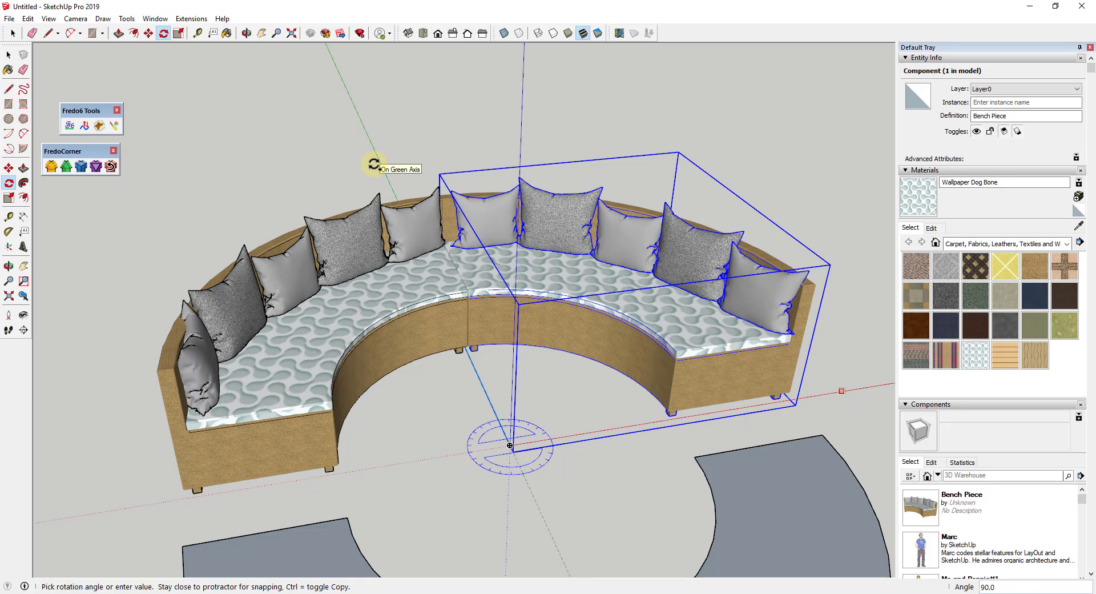
{"action": "left_click", "coordinate": [378, 165]}
{"action": "key", "text": "space"}
- Move the copied bench piece slightly away from the original along the red axis to leave a narrow gap
{"action": "middle_click_drag", "start_coordinate": [519, 409], "coordinate": [465, 362]}
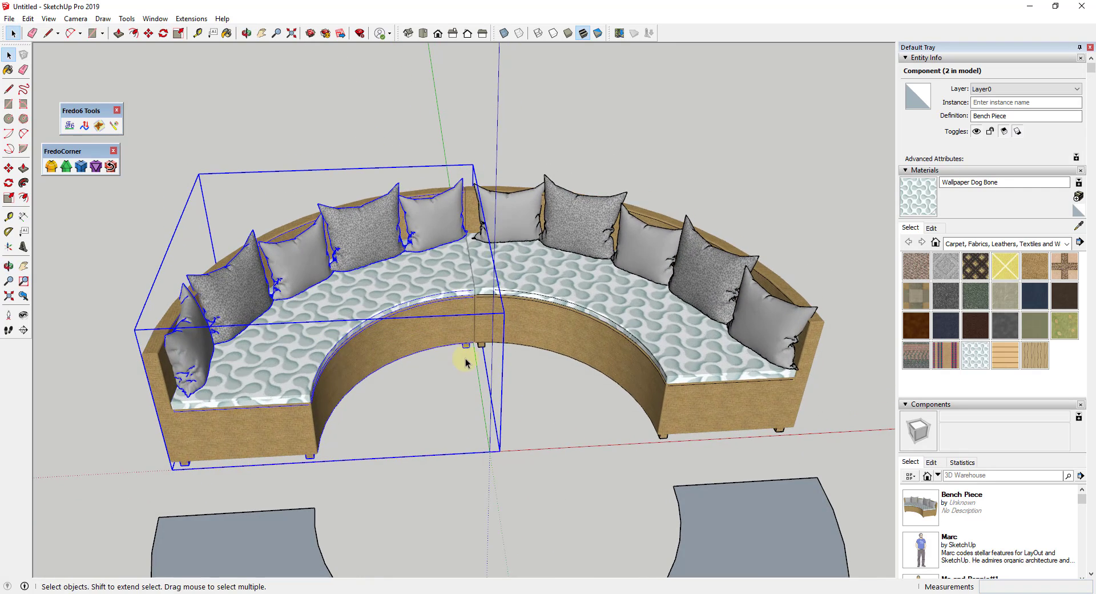
{"action": "key", "text": "m"}
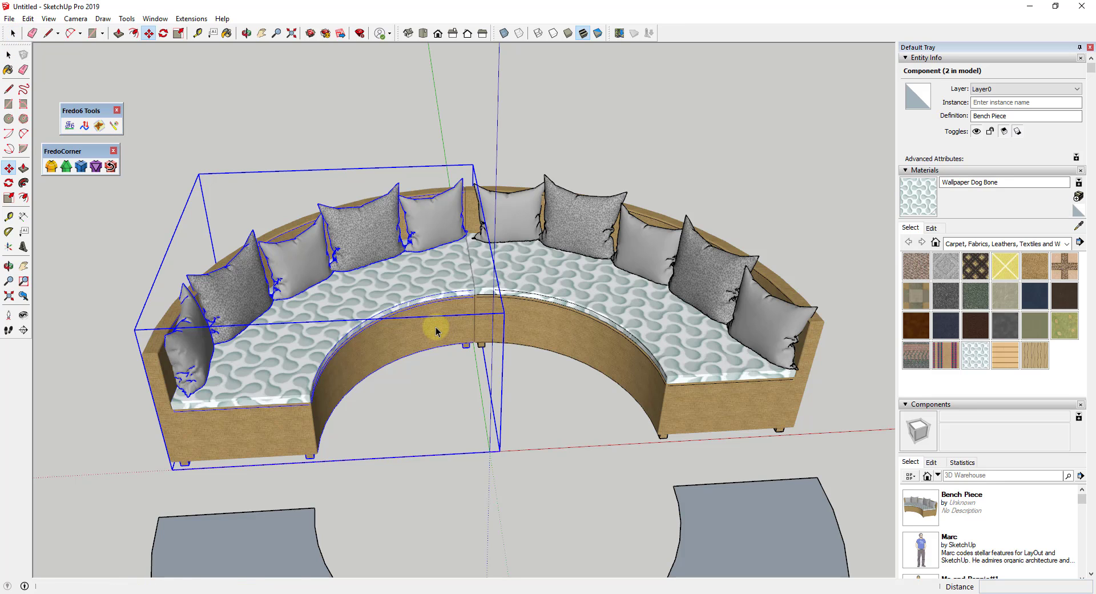
{"action": "left_click", "coordinate": [434, 329]}
{"action": "left_click", "coordinate": [431, 328]}
{"action": "key", "text": "space"}
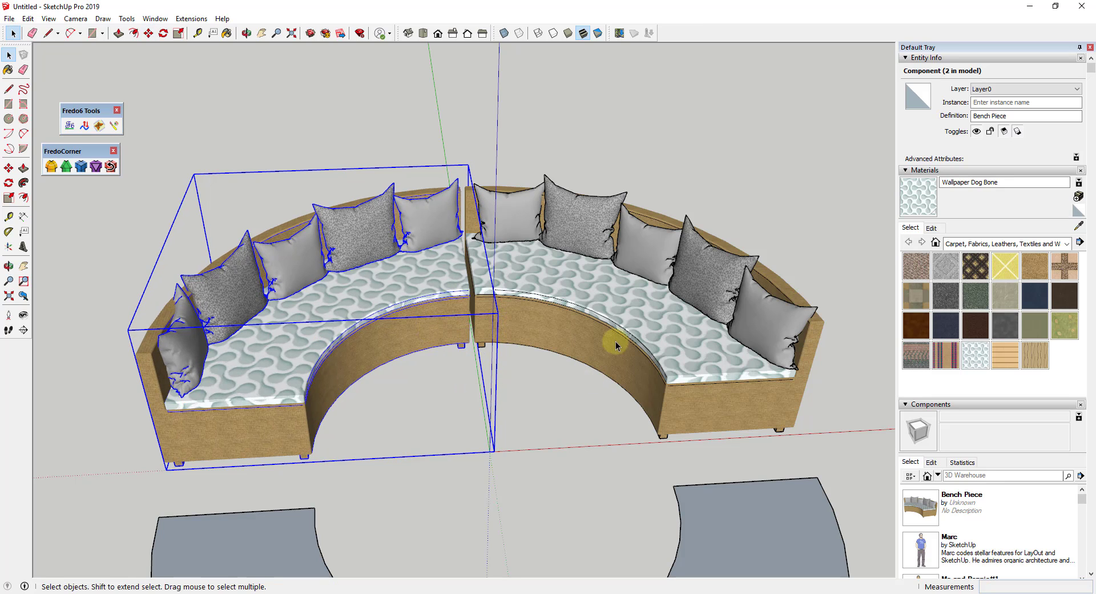
- Select both bench pieces and rotate a copy of the pair 180° about the origin to complete the circle
{"action": "scroll", "coordinate": [605, 346], "scroll_direction": "down", "scroll_amount": 6}
{"action": "left_click", "coordinate": [678, 469]}
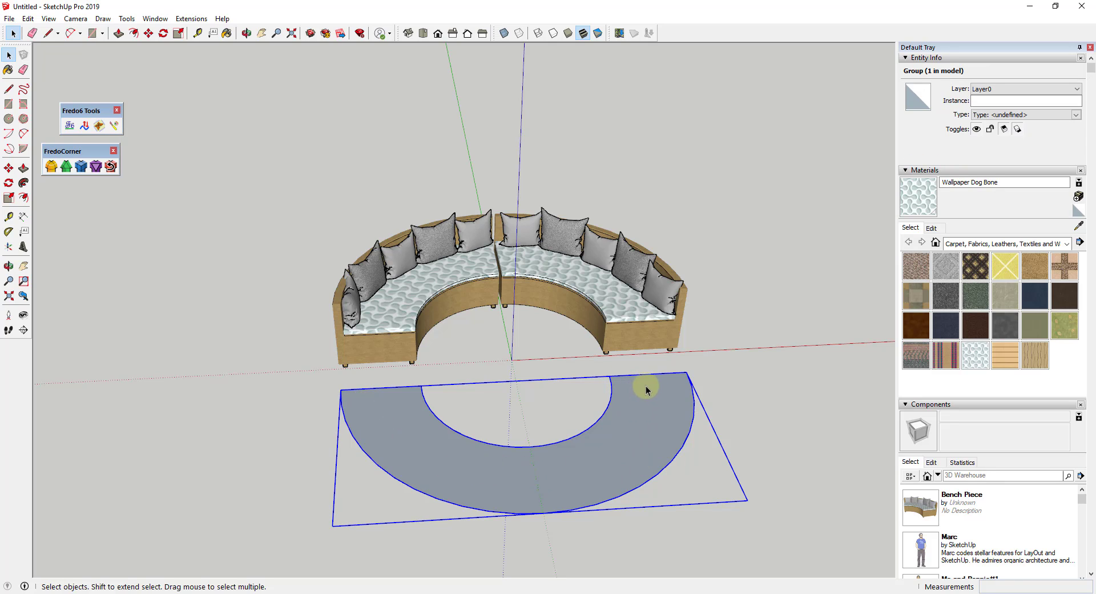
{"action": "scroll", "coordinate": [516, 408], "scroll_direction": "down", "scroll_amount": 1}
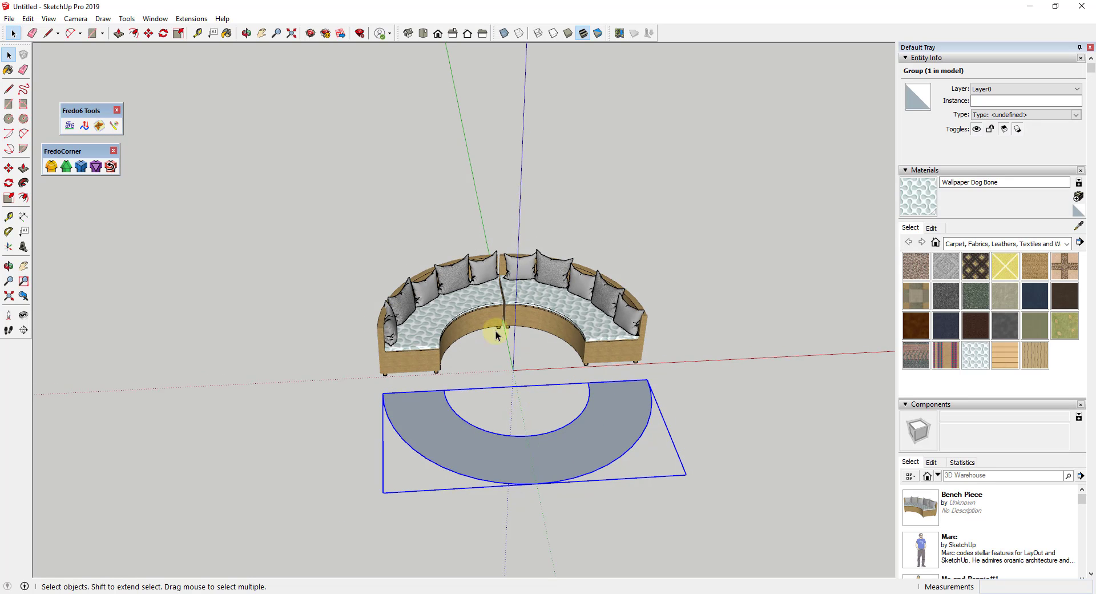
{"action": "left_click", "coordinate": [459, 307]}
{"action": "left_click", "coordinate": [568, 323], "text": "shift"}
{"action": "middle_click_drag", "start_coordinate": [554, 348], "coordinate": [529, 394]}
{"action": "key", "text": "q"}
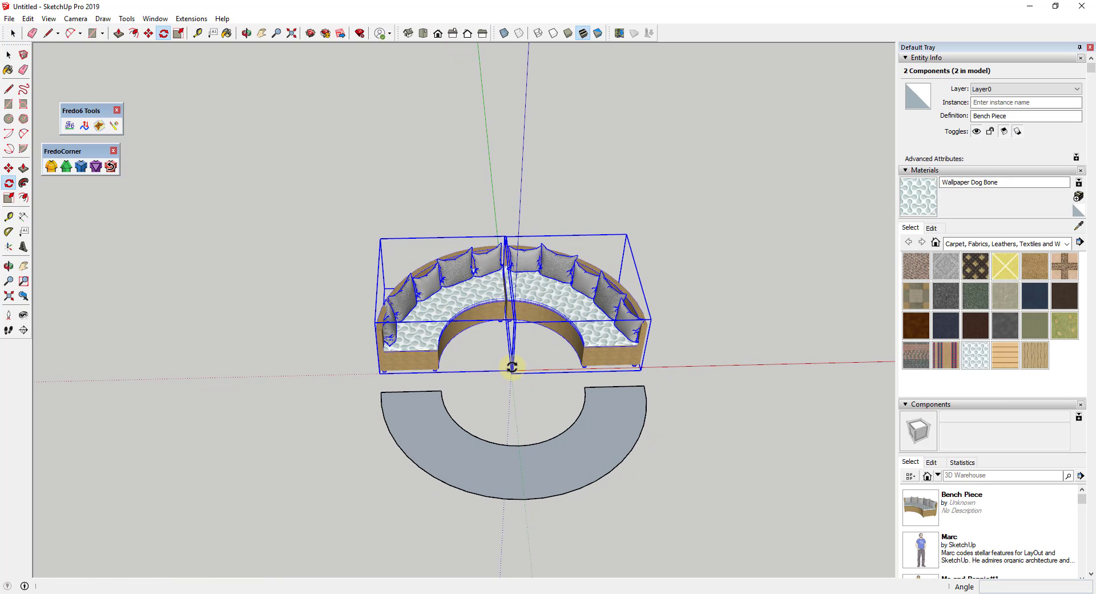
{"action": "left_click", "coordinate": [511, 370]}
{"action": "left_click", "coordinate": [725, 364]}
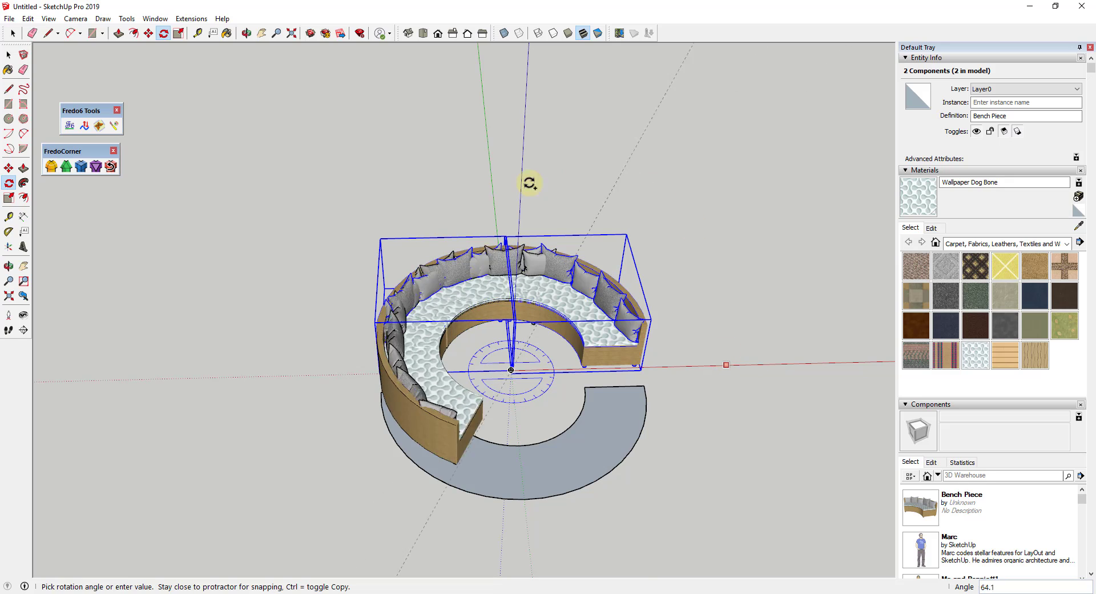
{"action": "left_click", "coordinate": [274, 371]}
{"action": "key", "text": "space"}
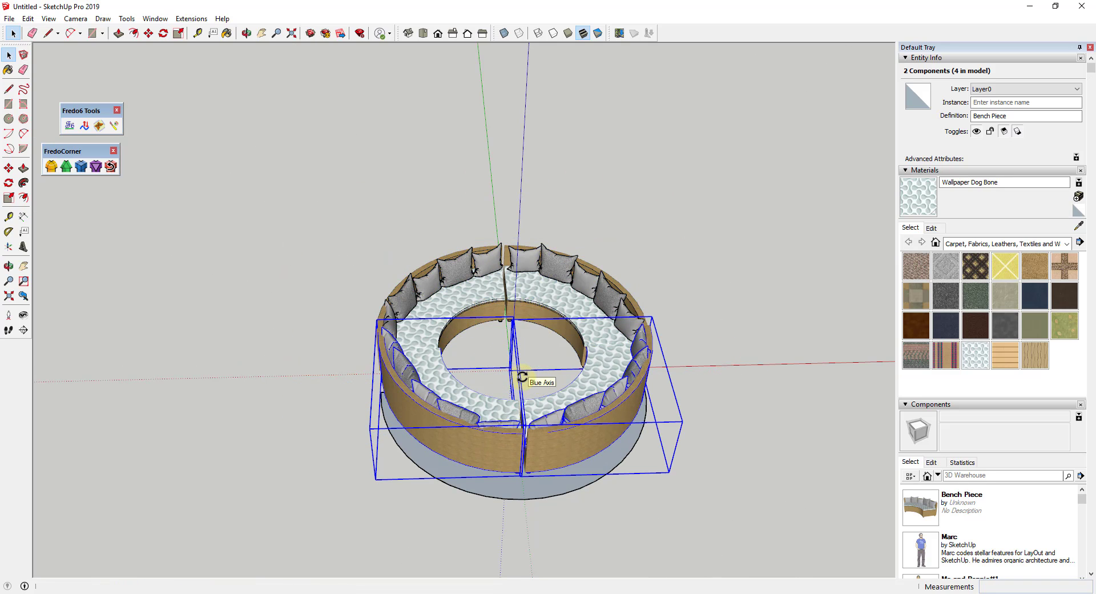
- Move the copied pair about 6 7/8" away from the first pair, adjust it by another 2", and clear the selection
{"action": "key", "text": "m"}
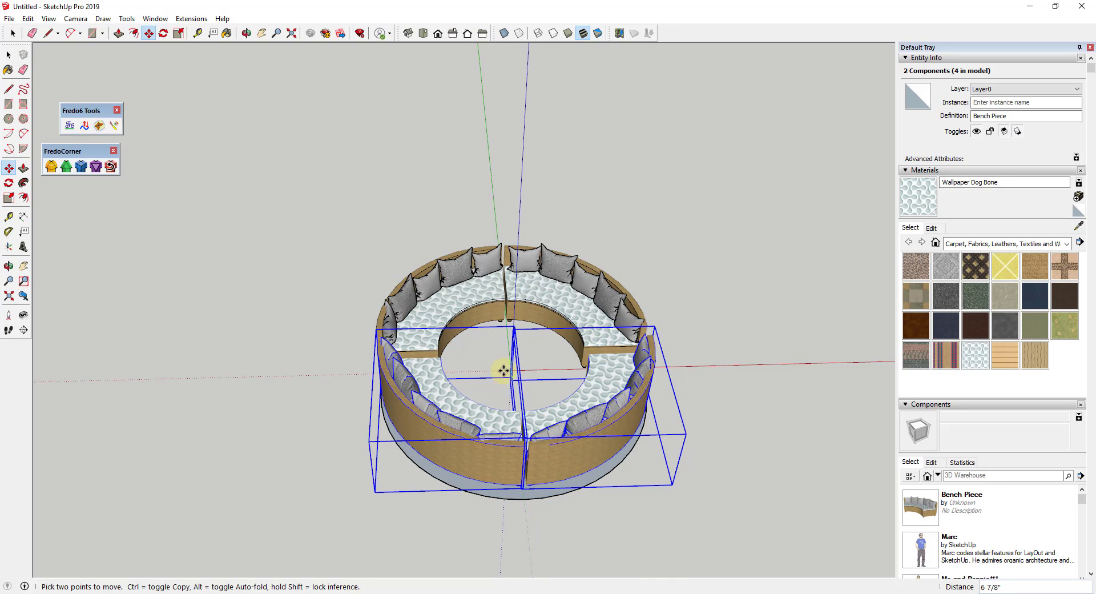
{"action": "middle_click_drag", "start_coordinate": [513, 379], "coordinate": [514, 359]}
{"action": "scroll", "coordinate": [514, 358], "scroll_direction": "up", "scroll_amount": 2}
{"action": "scroll", "coordinate": [514, 358], "scroll_direction": "up", "scroll_amount": 4}
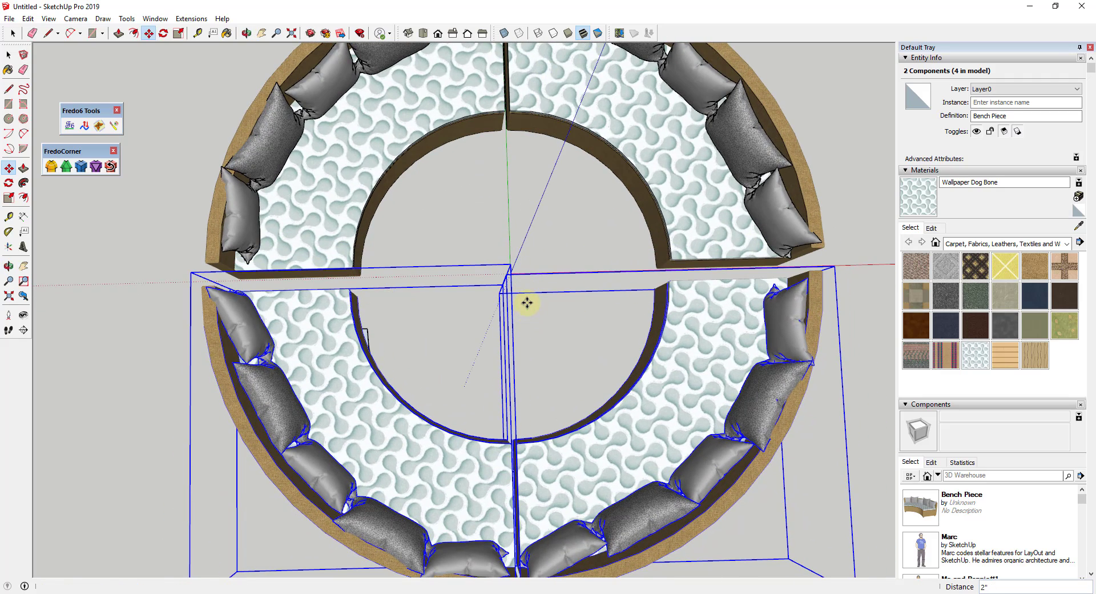
{"action": "key", "text": "space"}
{"action": "middle_click_drag", "start_coordinate": [525, 303], "coordinate": [566, 314]}
{"action": "left_click", "coordinate": [541, 323]}
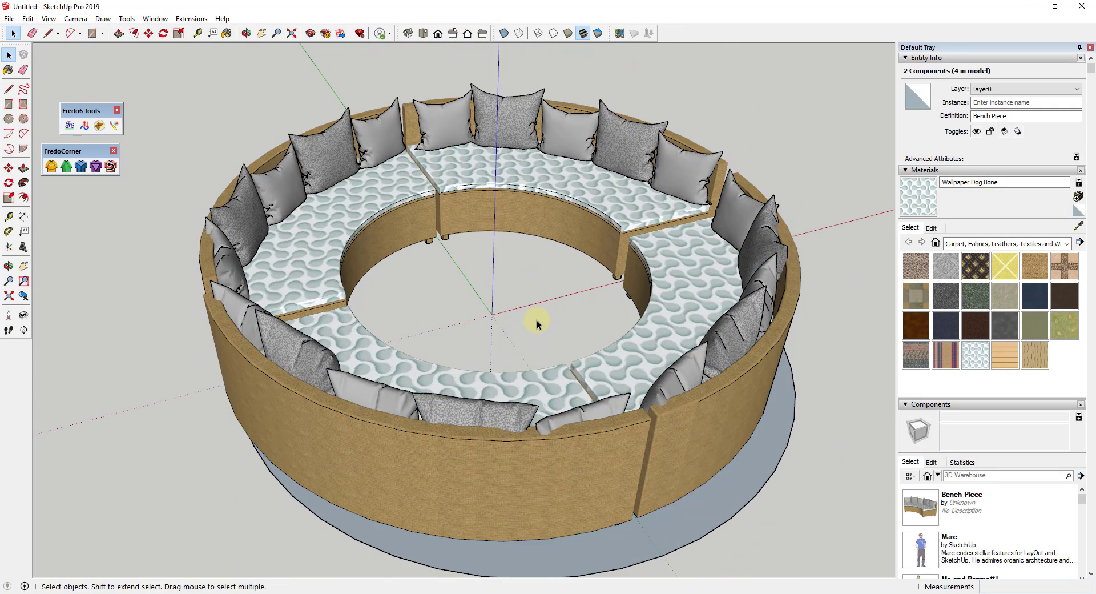